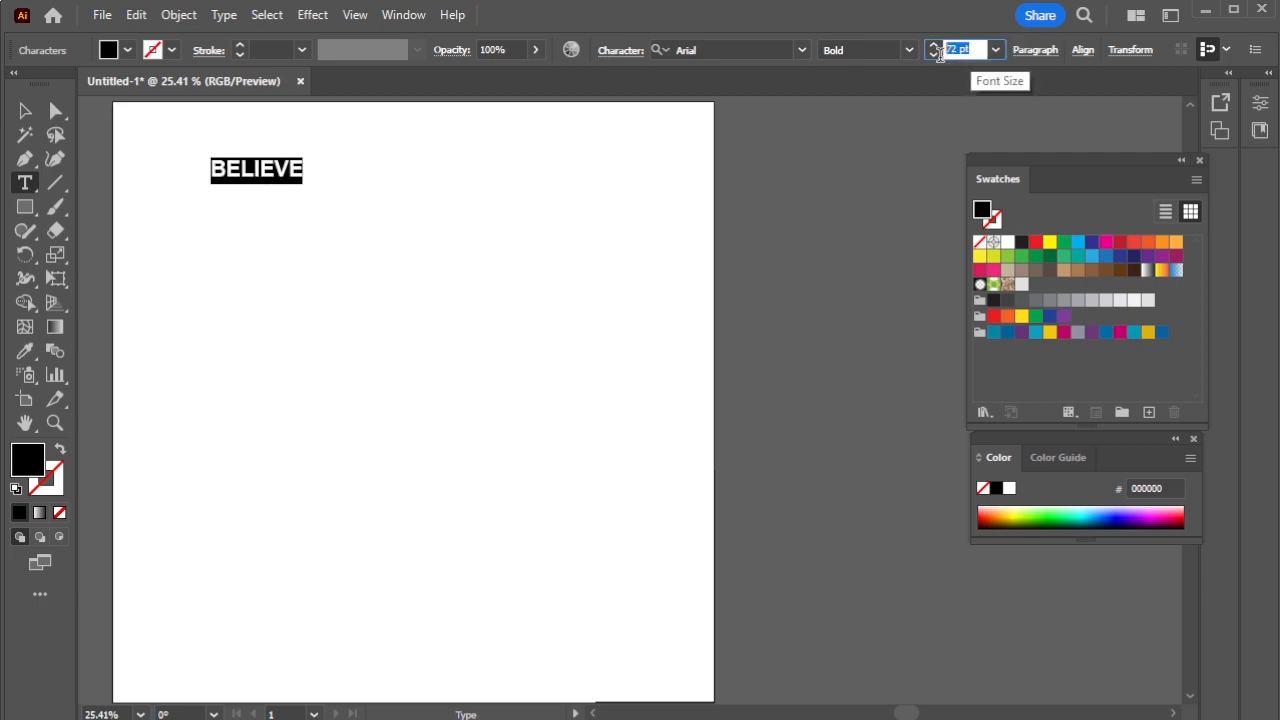
# - Give the BELIEVE text a 150 pt size in the Comic Sans MS typeface, Bold style
pyautogui.write('150')
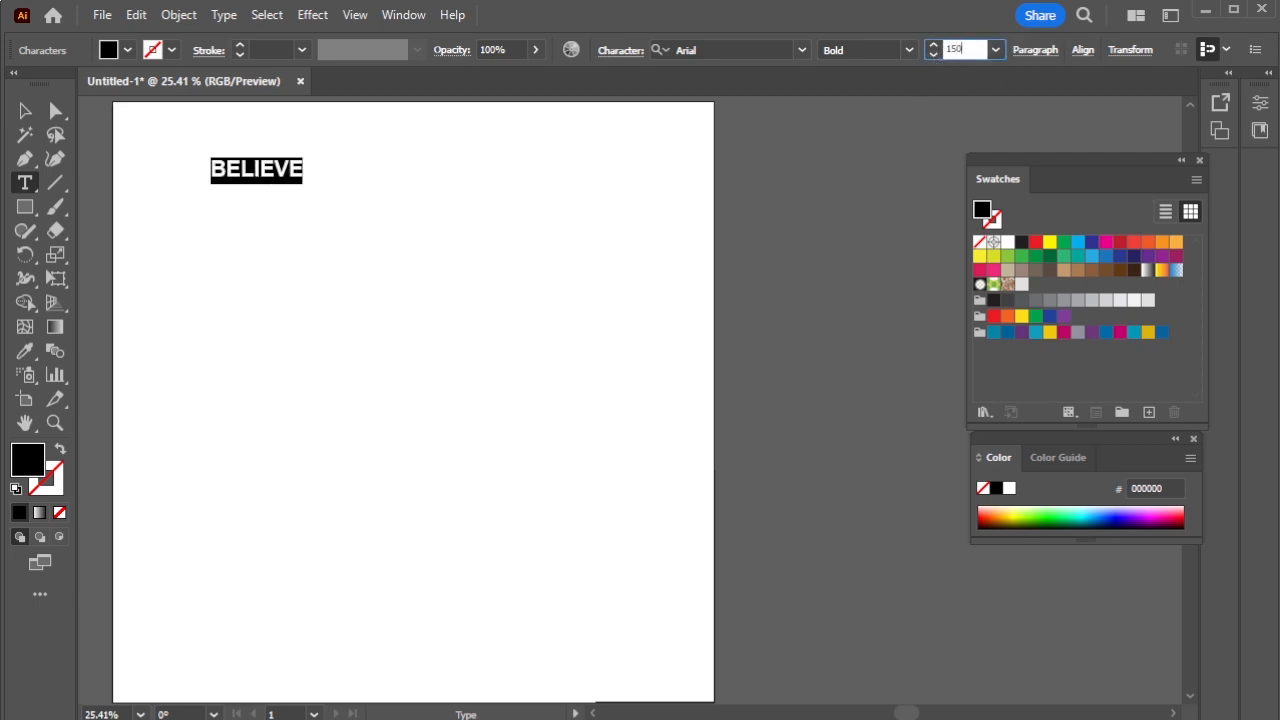
pyautogui.click(801, 50)
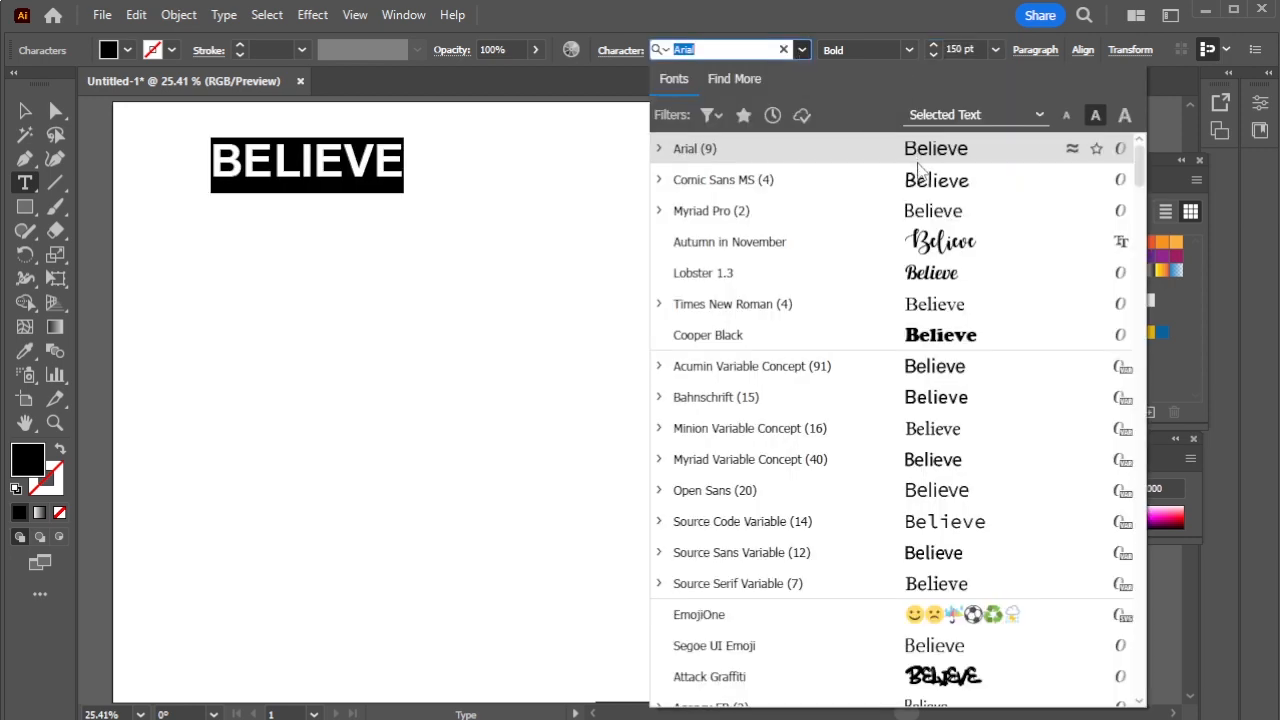
pyautogui.click(960, 186)
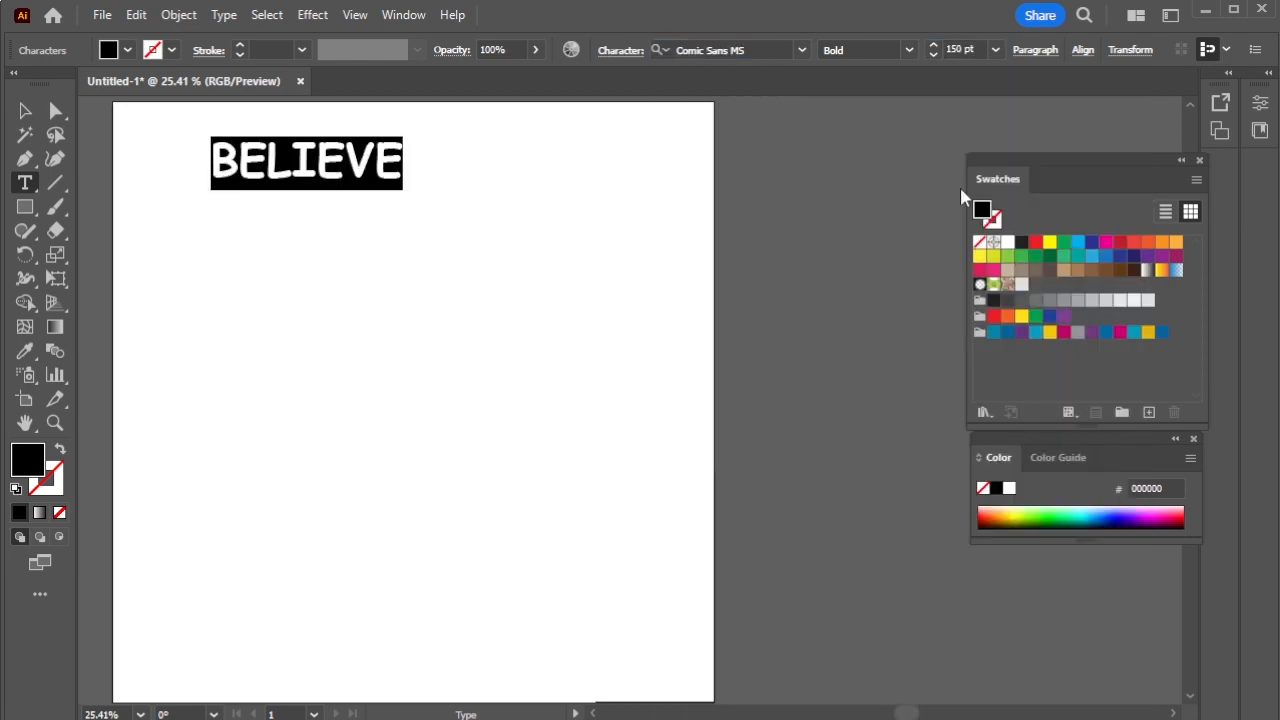
pyautogui.click(906, 52)
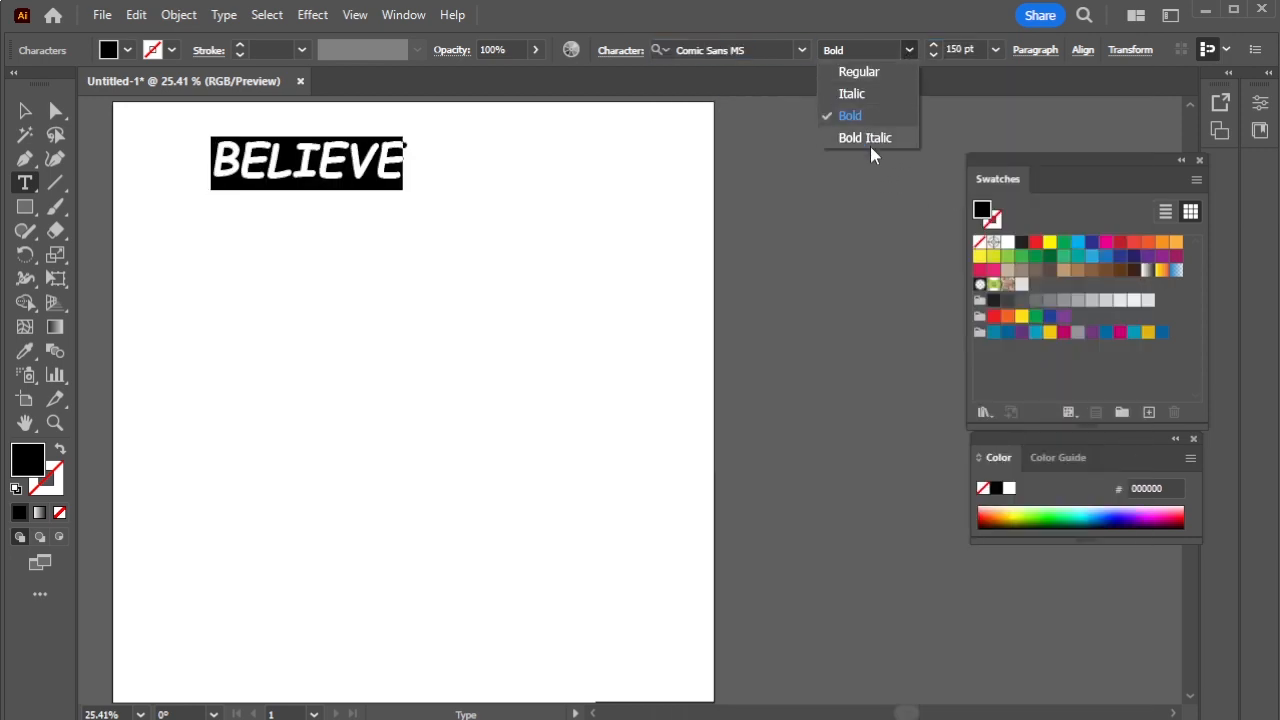
pyautogui.click(876, 116)
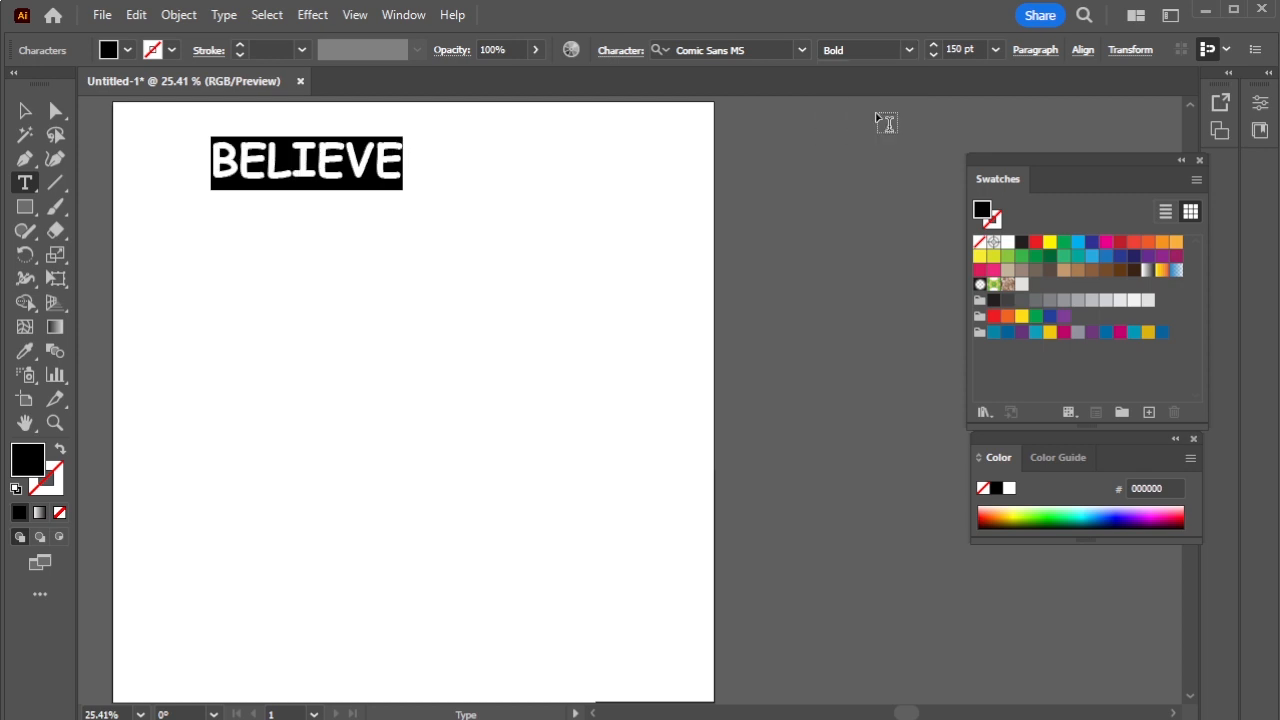
# - Scale BELIEVE up to about 240 pt, shift it toward centre, and duplicate it directly below
pyautogui.click(22, 111)
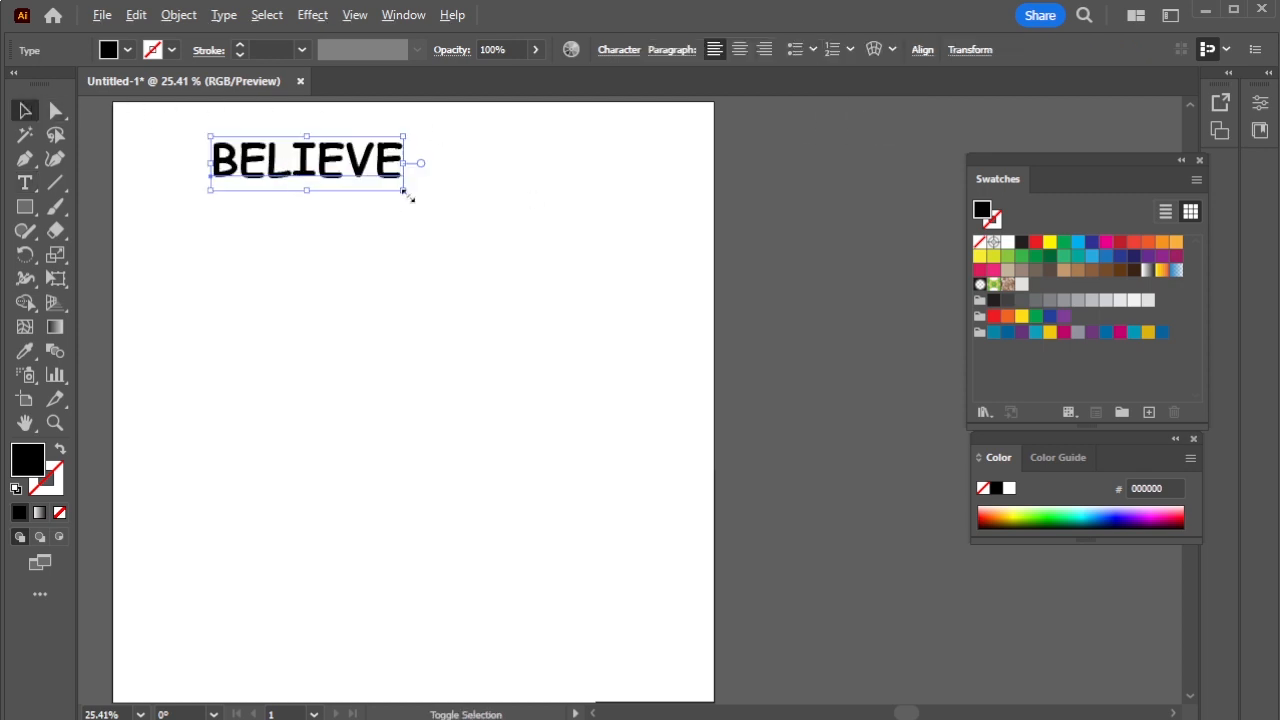
pyautogui.moveTo(405, 191); pyautogui.dragTo(463, 230)
pyautogui.moveTo(381, 172); pyautogui.dragTo(462, 247)
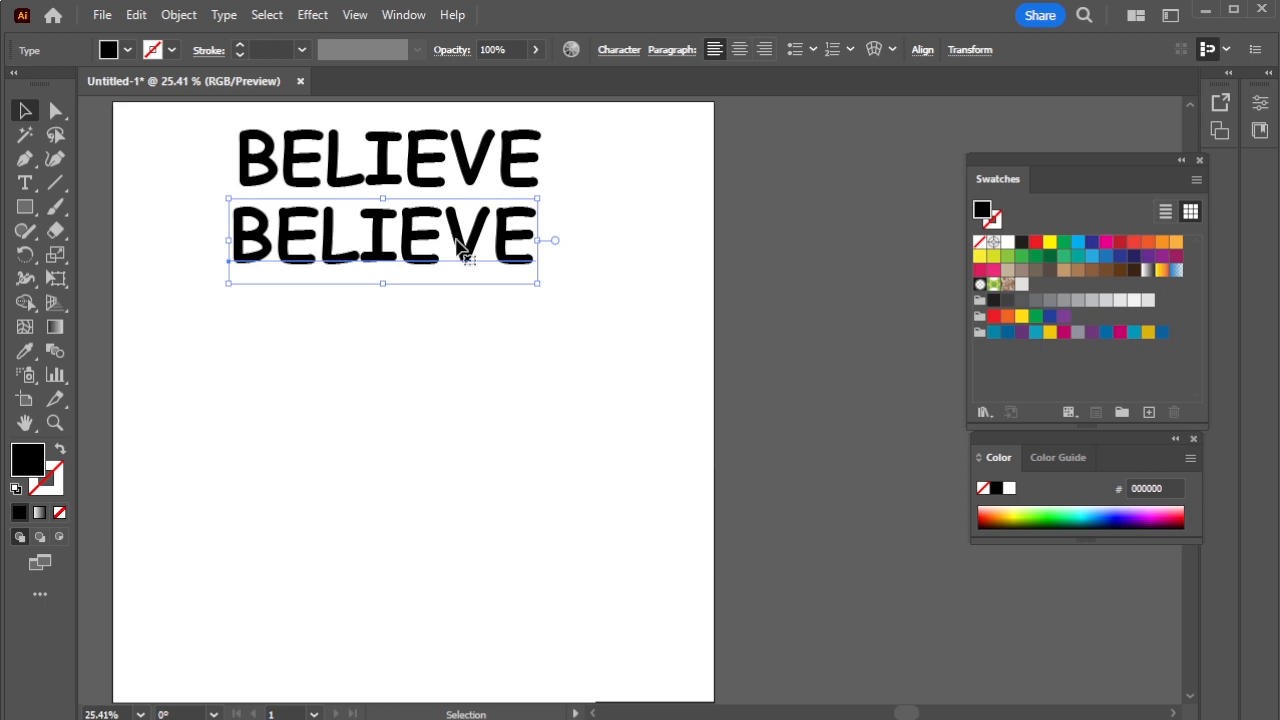
pyautogui.click(25, 183)
pyautogui.moveTo(263, 224); pyautogui.dragTo(240, 226)
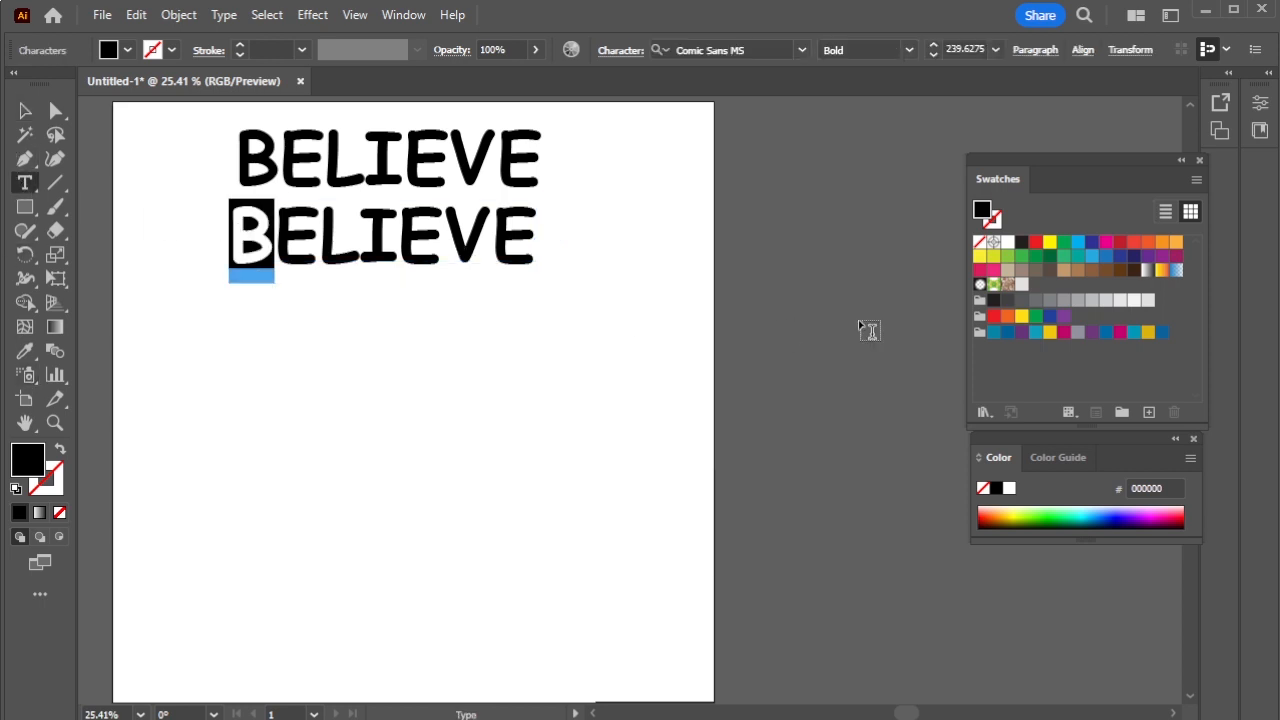
# - Colour the lower BELIEVE: B teal, E blue, L purple, I teal, E yellow, V magenta, E purple
pyautogui.click(993, 332)
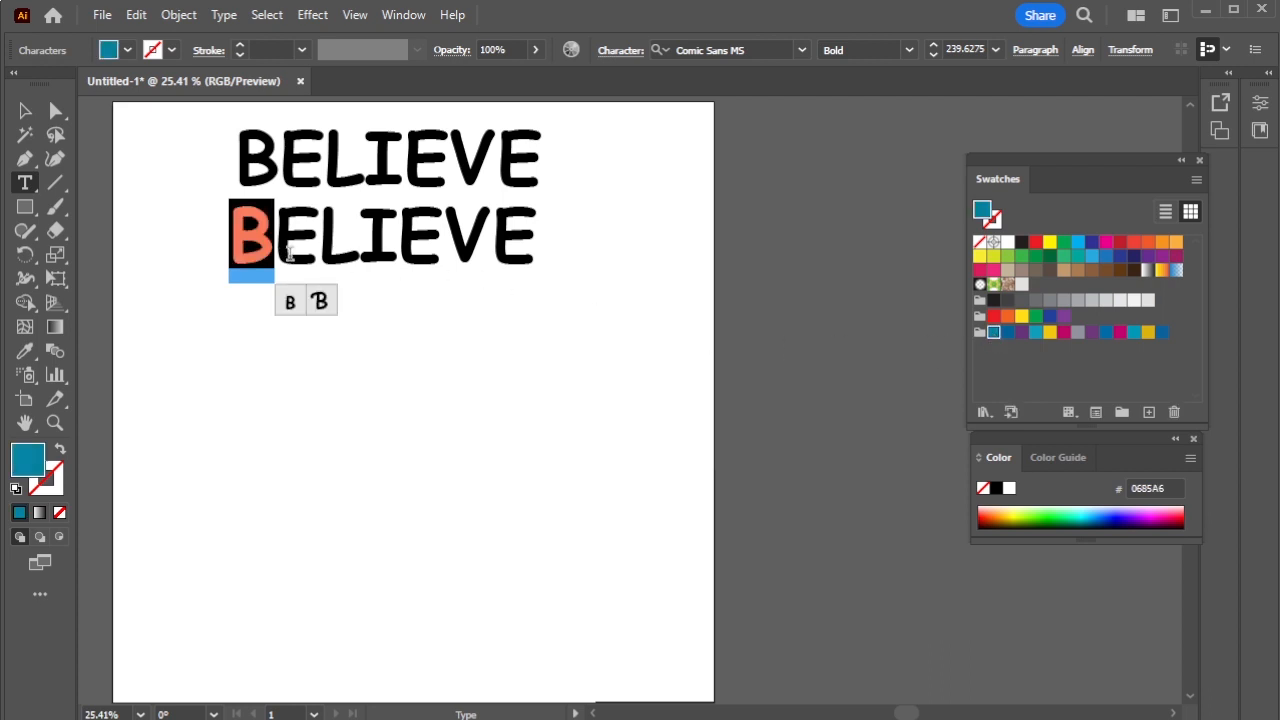
pyautogui.moveTo(277, 240); pyautogui.dragTo(492, 238)
pyautogui.click(1005, 332)
pyautogui.click(1019, 332)
pyautogui.click(1037, 332)
pyautogui.click(1049, 332)
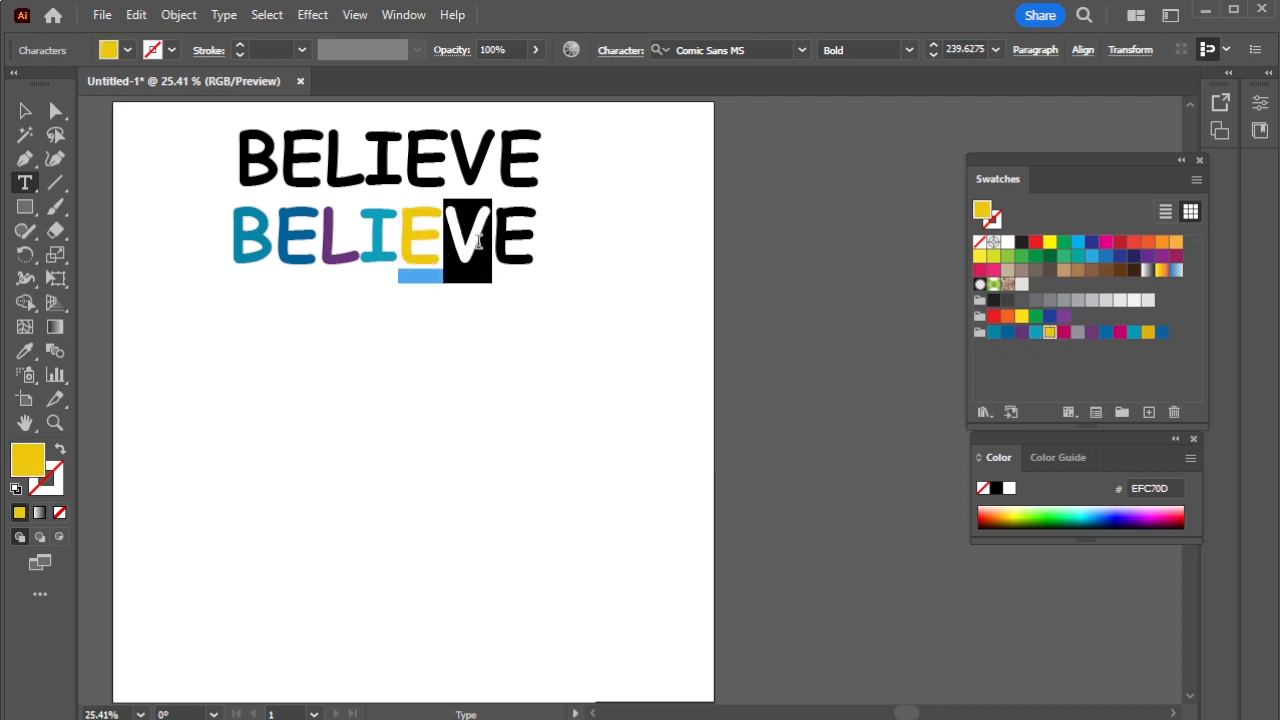
pyautogui.click(1063, 333)
pyautogui.moveTo(493, 240); pyautogui.dragTo(537, 240)
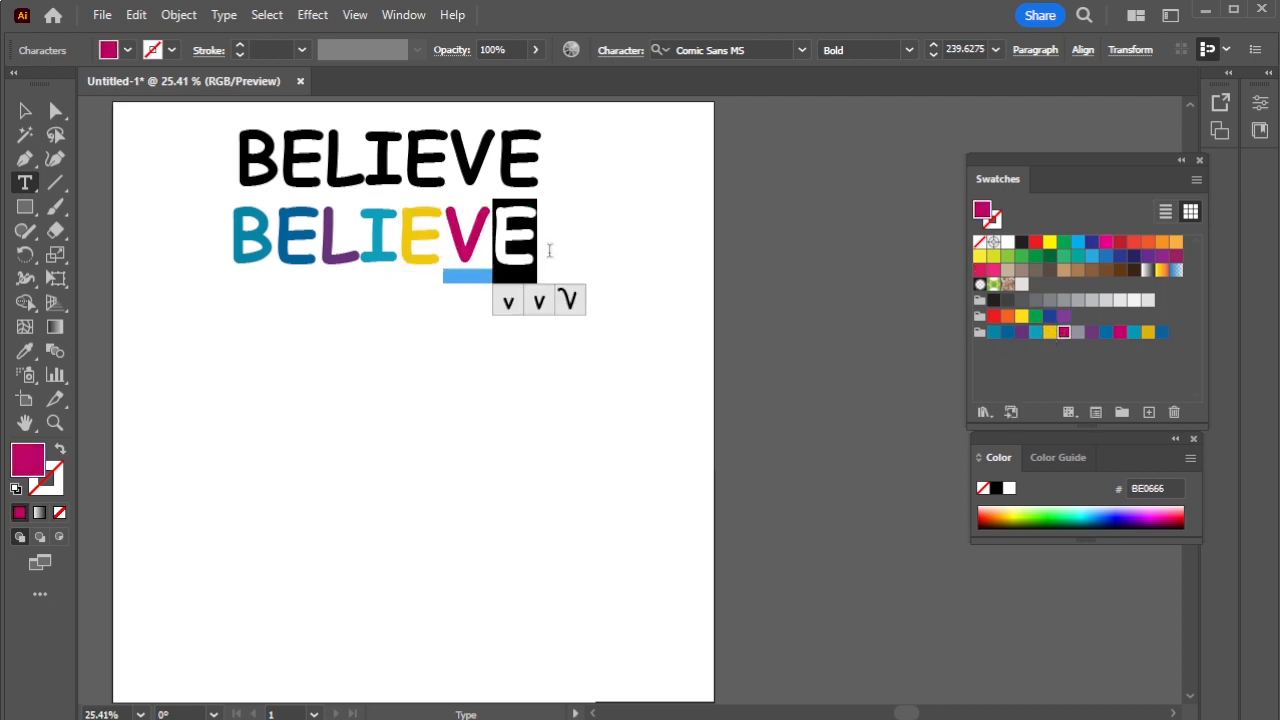
pyautogui.click(1093, 334)
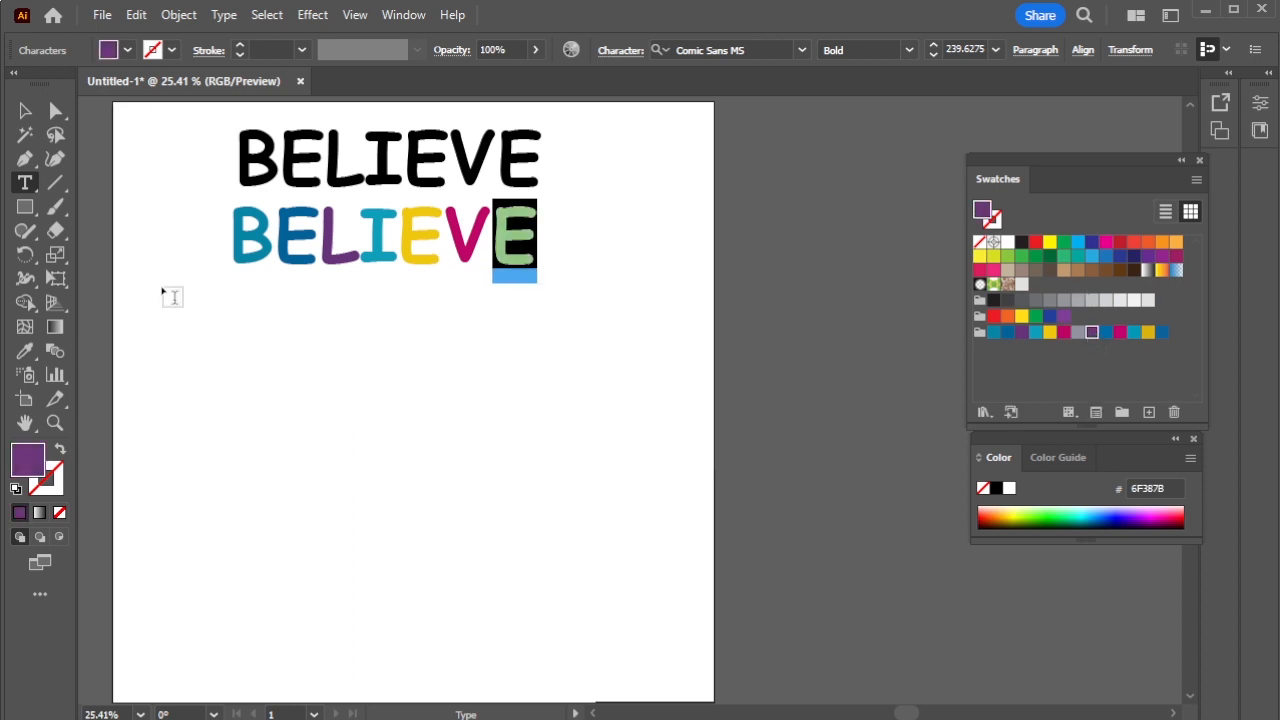
pyautogui.click(25, 111)
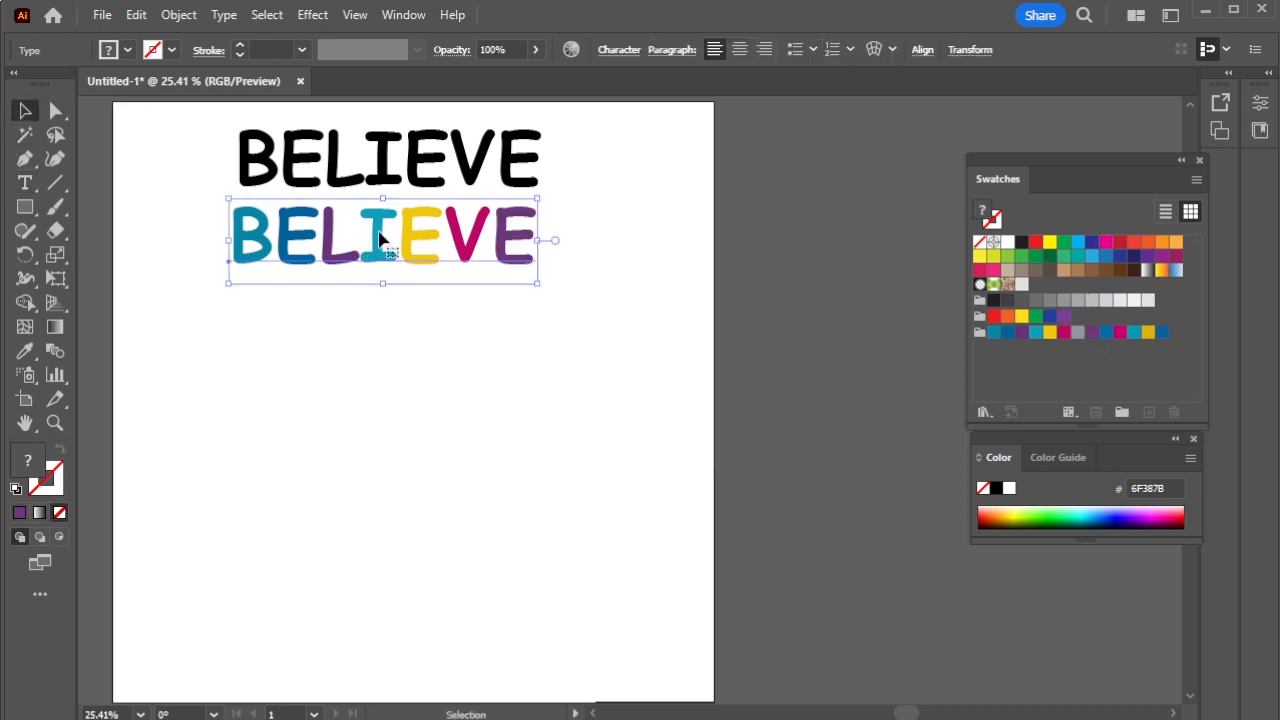
# - Copy the coloured BELIEVE near the page bottom and shrink it to a tiny size
pyautogui.moveTo(380, 243); pyautogui.dragTo(388, 565)
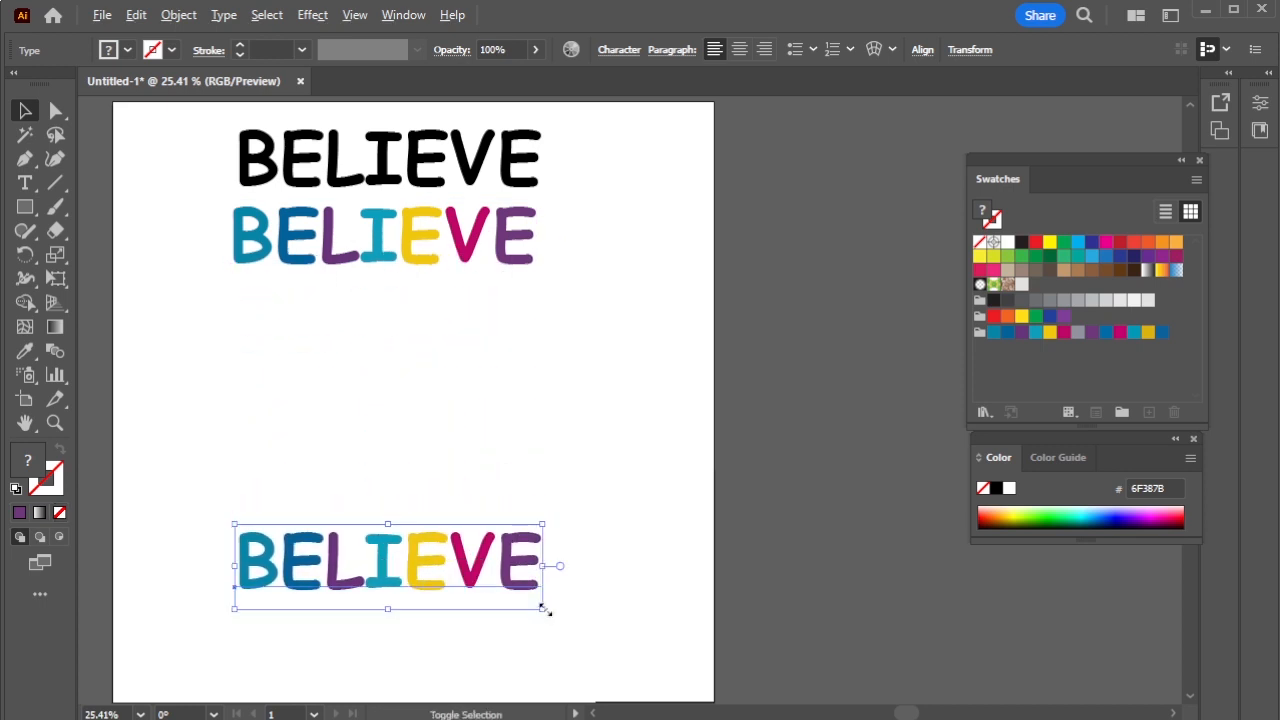
pyautogui.moveTo(541, 607); pyautogui.dragTo(428, 574)
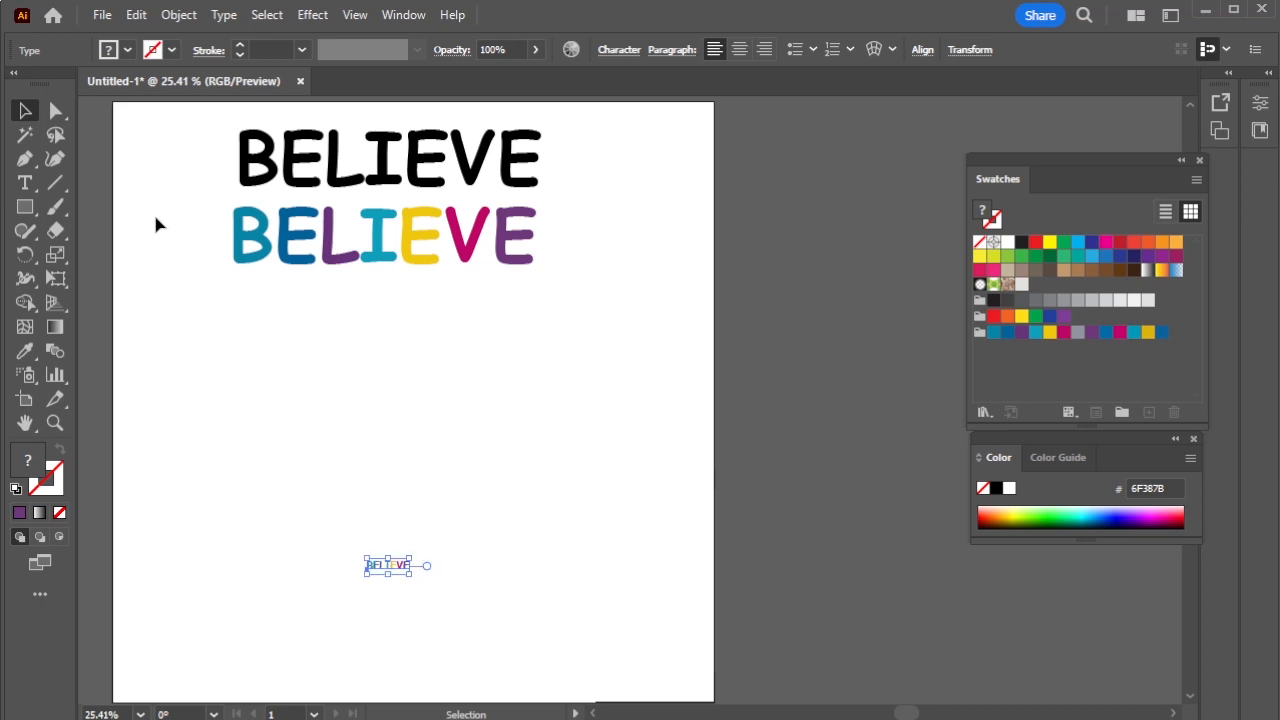
pyautogui.click(170, 315)
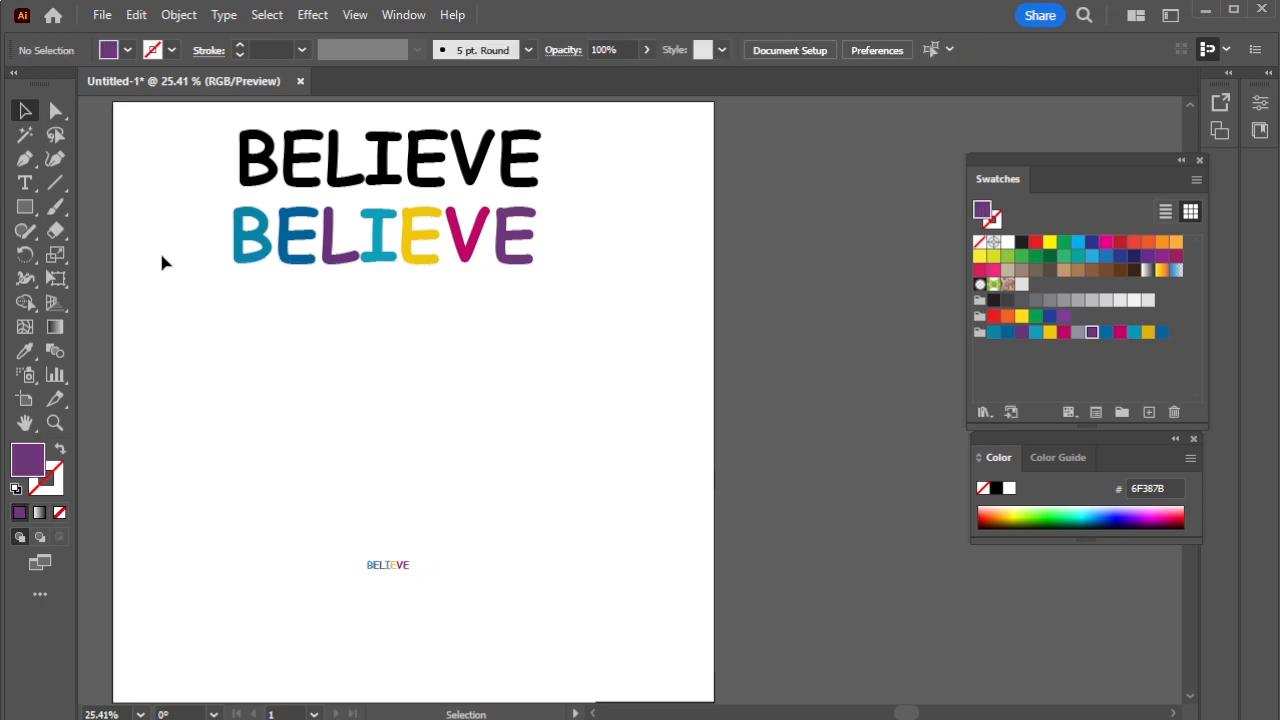
# - Duplicate all three BELIEVE lines to the right of the artboard
pyautogui.moveTo(178, 148); pyautogui.dragTo(500, 607)
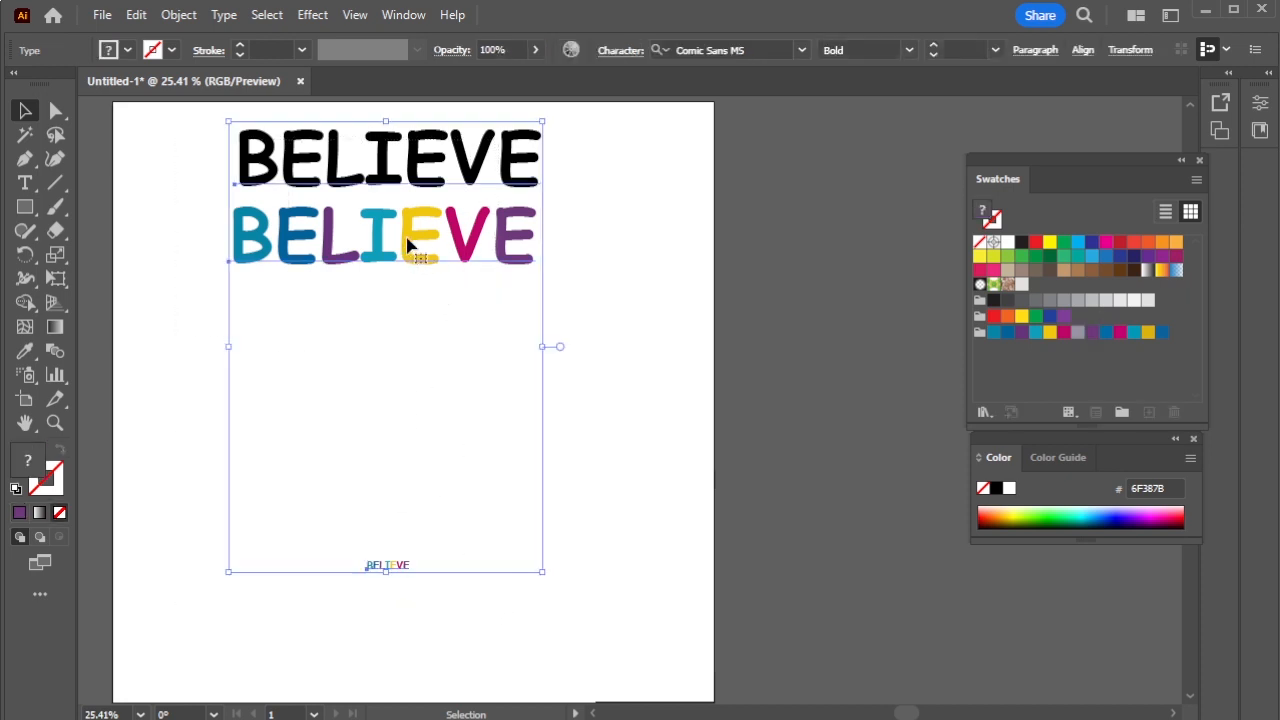
pyautogui.moveTo(409, 246); pyautogui.dragTo(903, 258)
pyautogui.moveTo(777, 389); pyautogui.dragTo(451, 388)
# - Replace the text of both the black and coloured BELIEVE copies with IN YOURSELF
pyautogui.press('t')
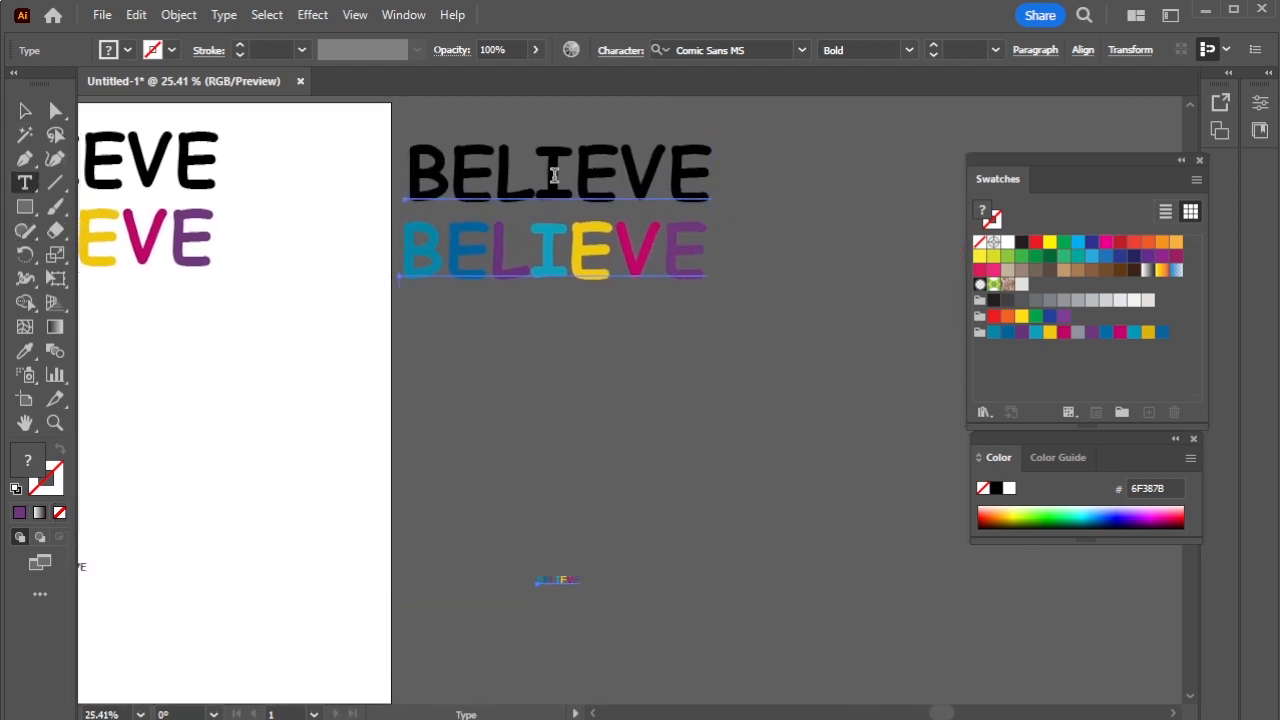
pyautogui.moveTo(432, 173); pyautogui.dragTo(702, 172)
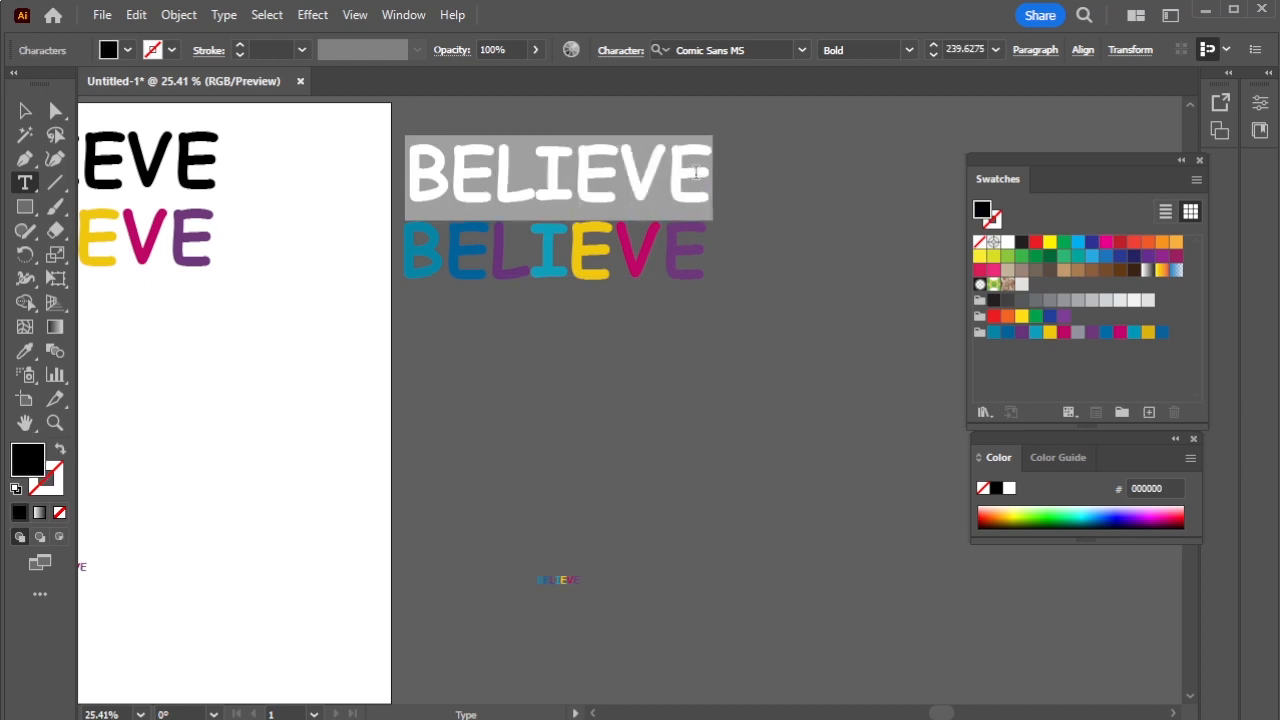
pyautogui.write('IN ')
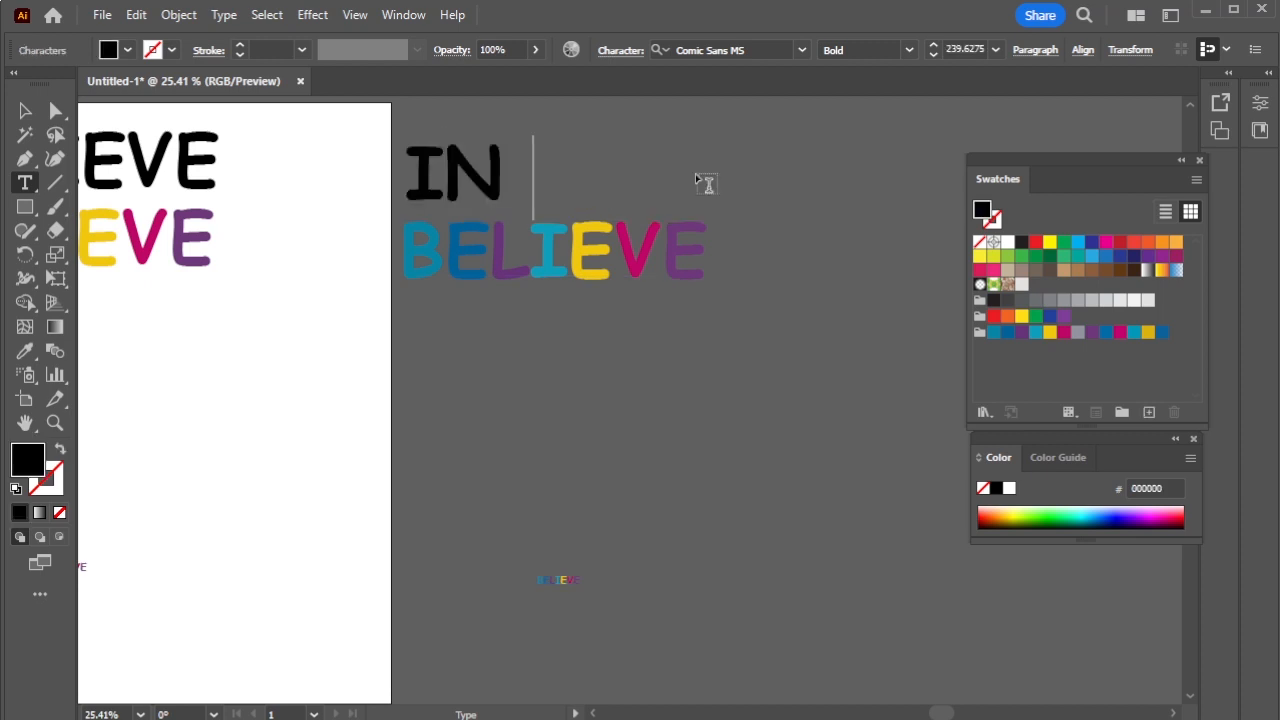
pyautogui.write('T')
pyautogui.press('BackSpace')
pyautogui.write('Y')
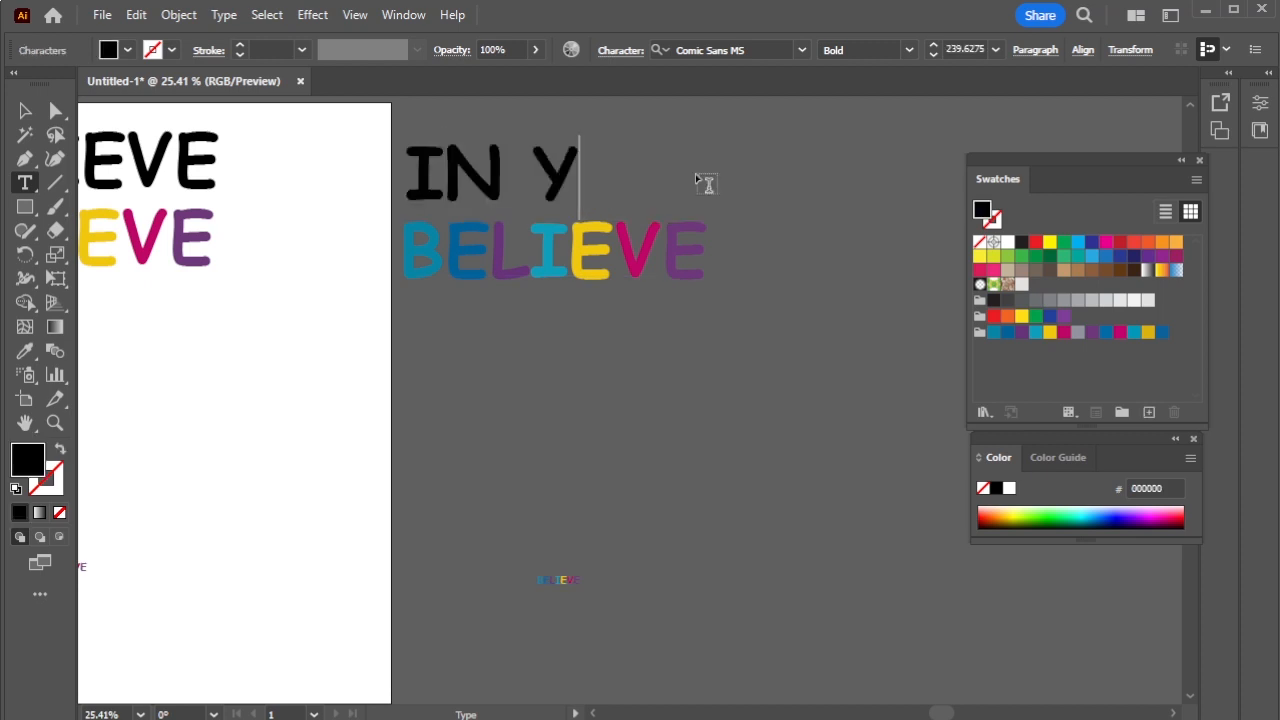
pyautogui.write('OURSELF')
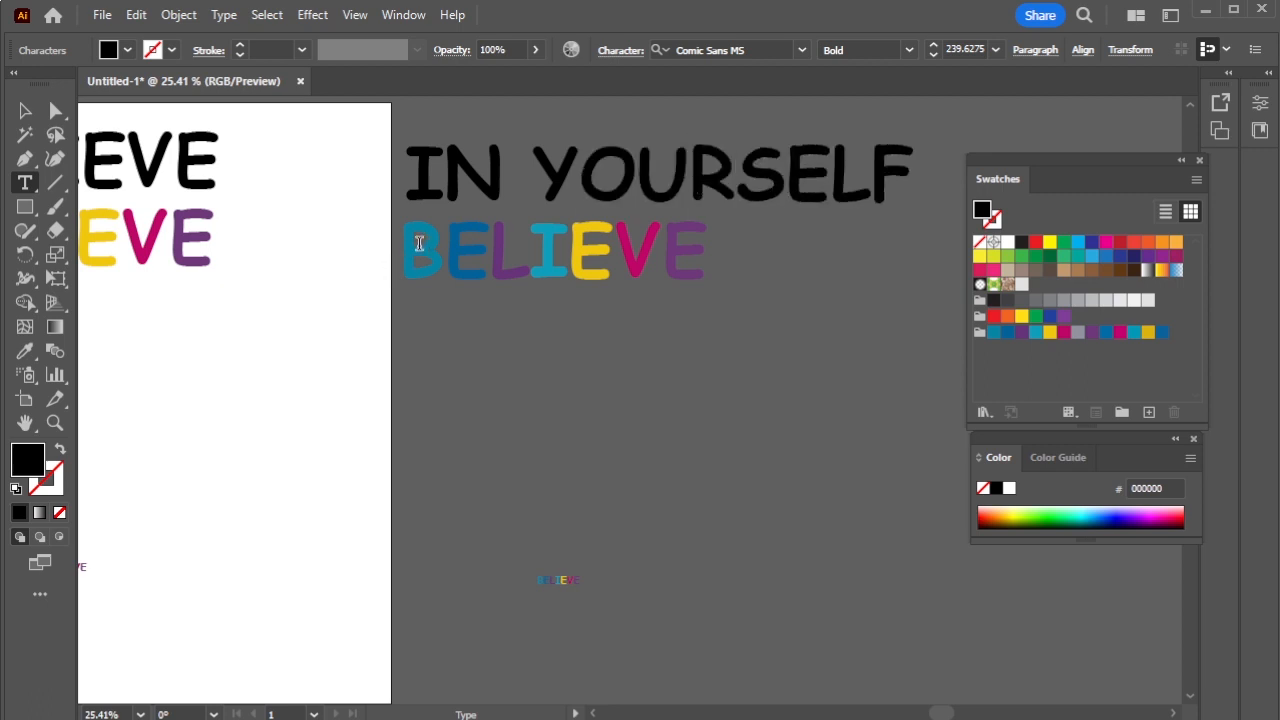
pyautogui.moveTo(415, 246); pyautogui.dragTo(743, 266)
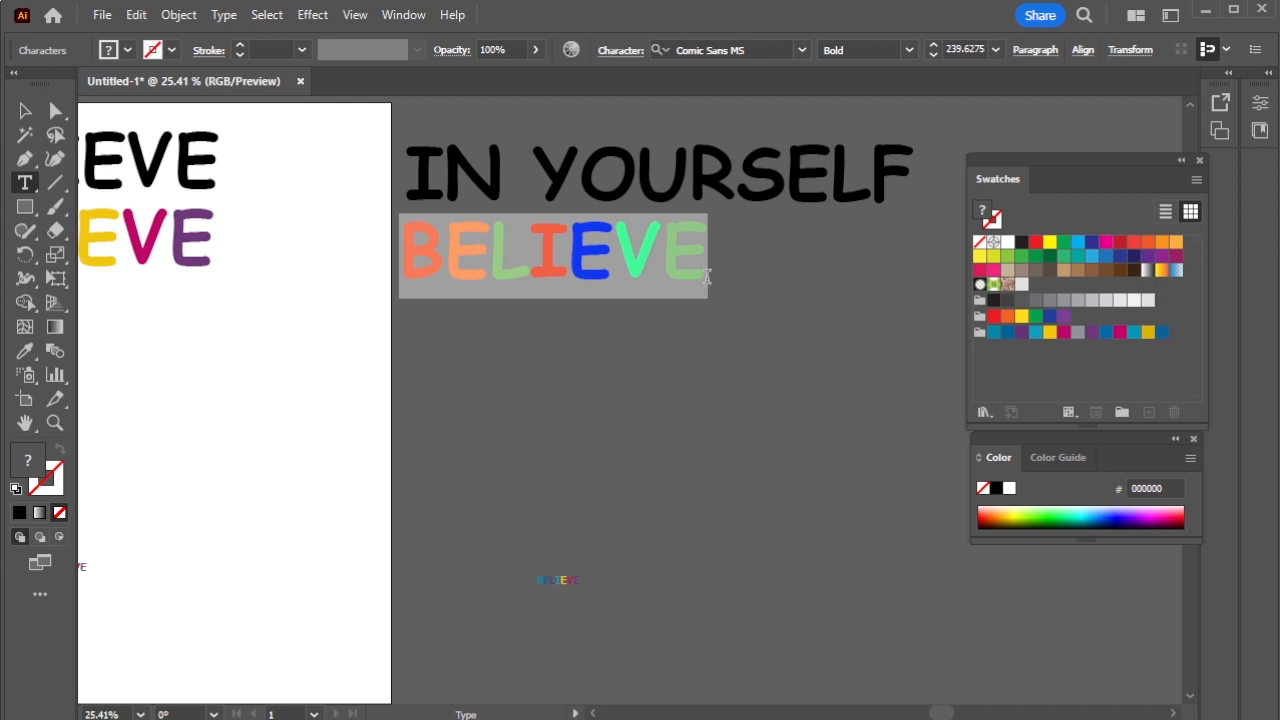
pyautogui.write('IN Y')
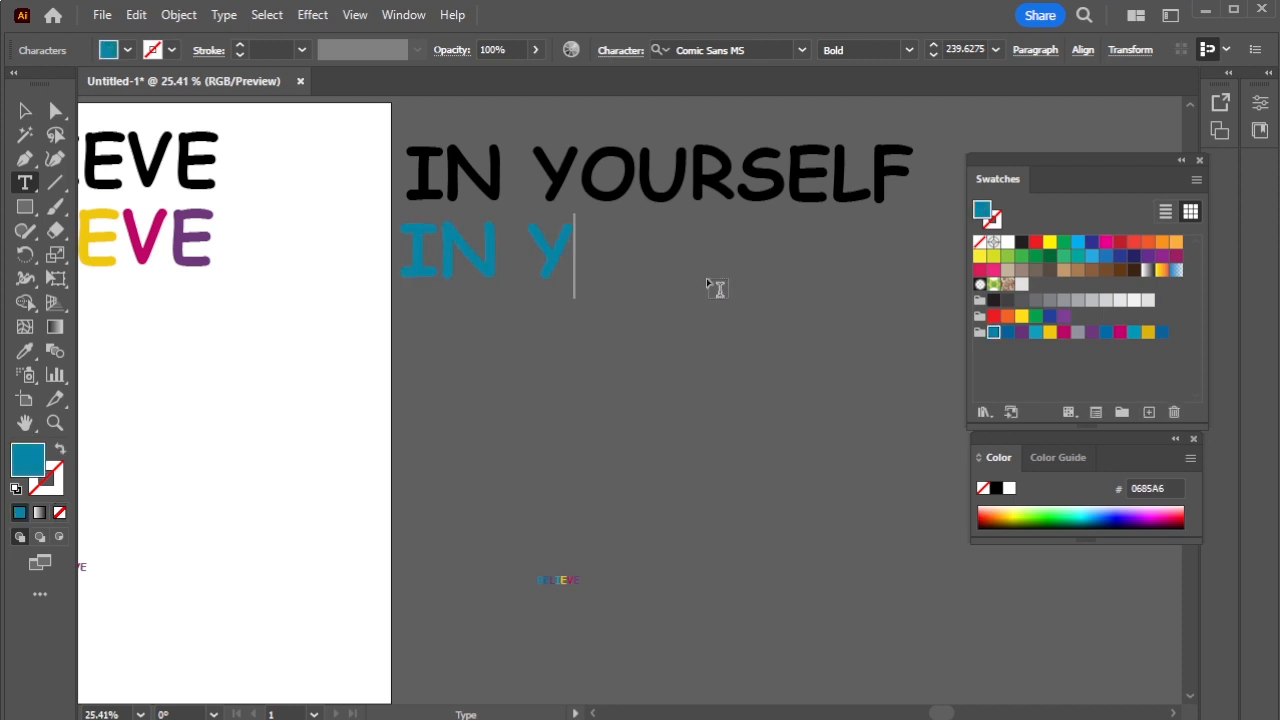
pyautogui.write('OURSELF')
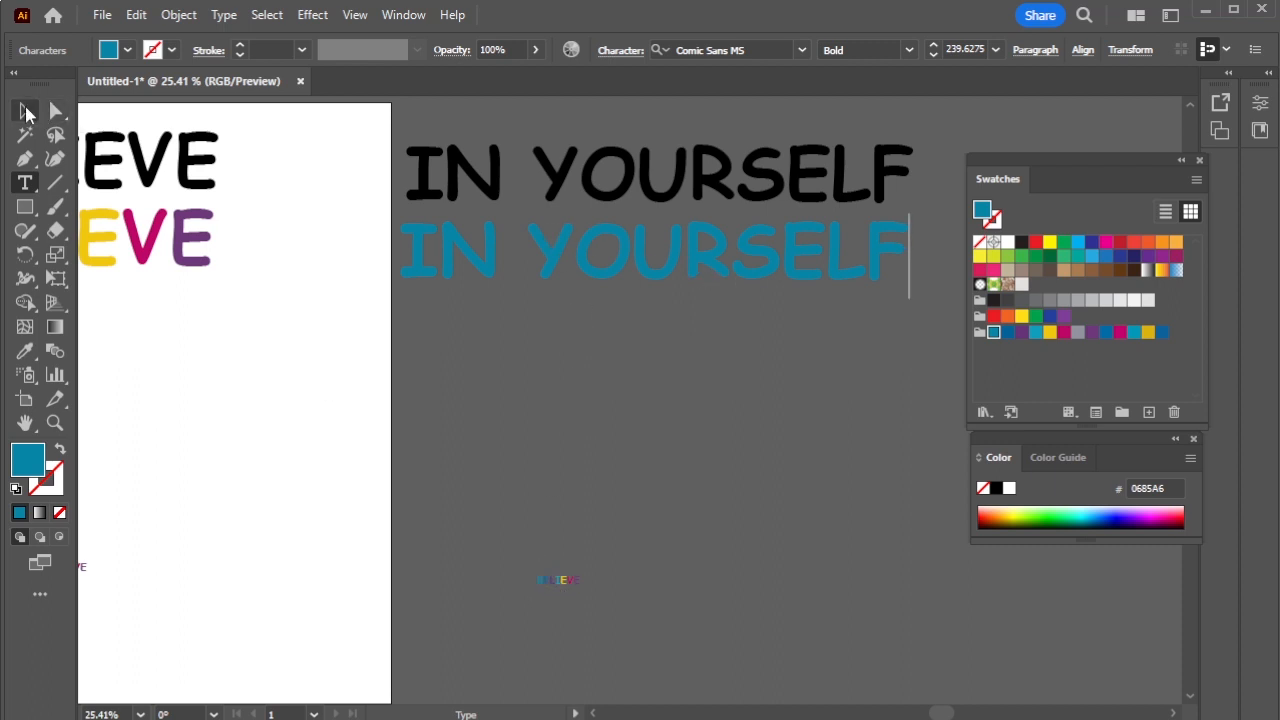
# - Colour the IN YOURSELF letters N dark blue, Y purple, O teal, U yellow and R magenta
pyautogui.click(26, 112)
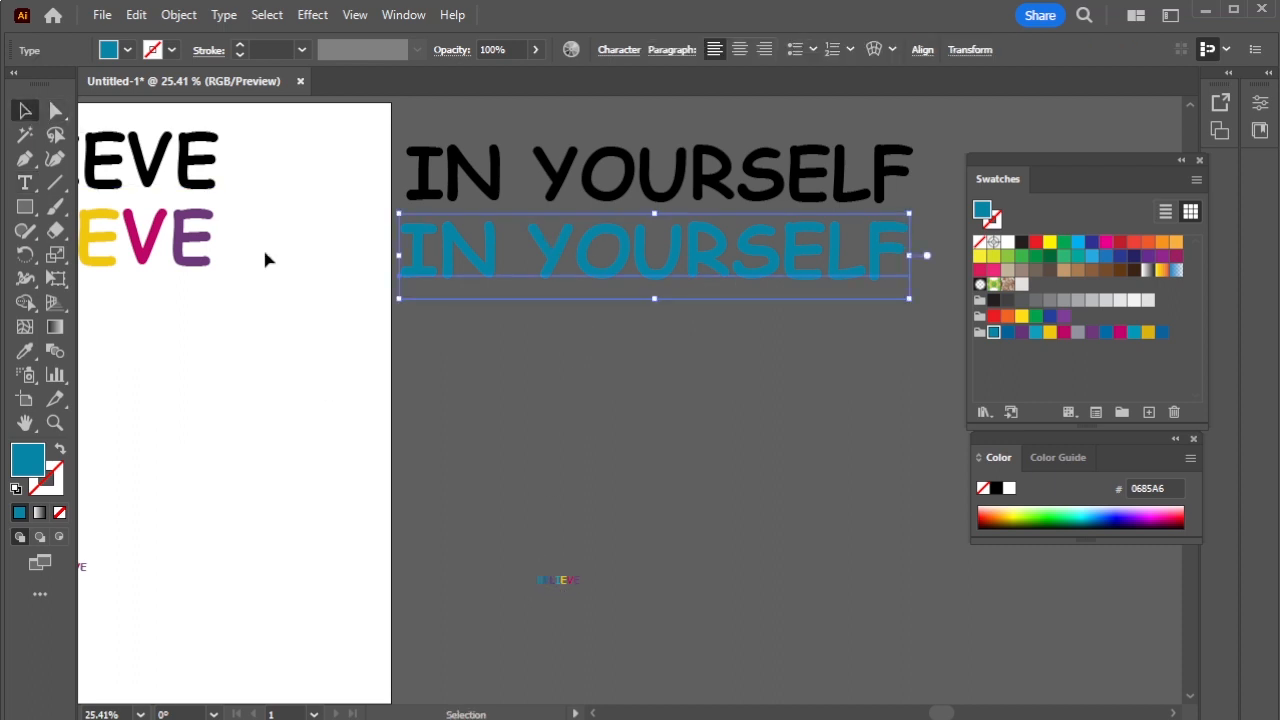
pyautogui.click(578, 590)
pyautogui.click(25, 183)
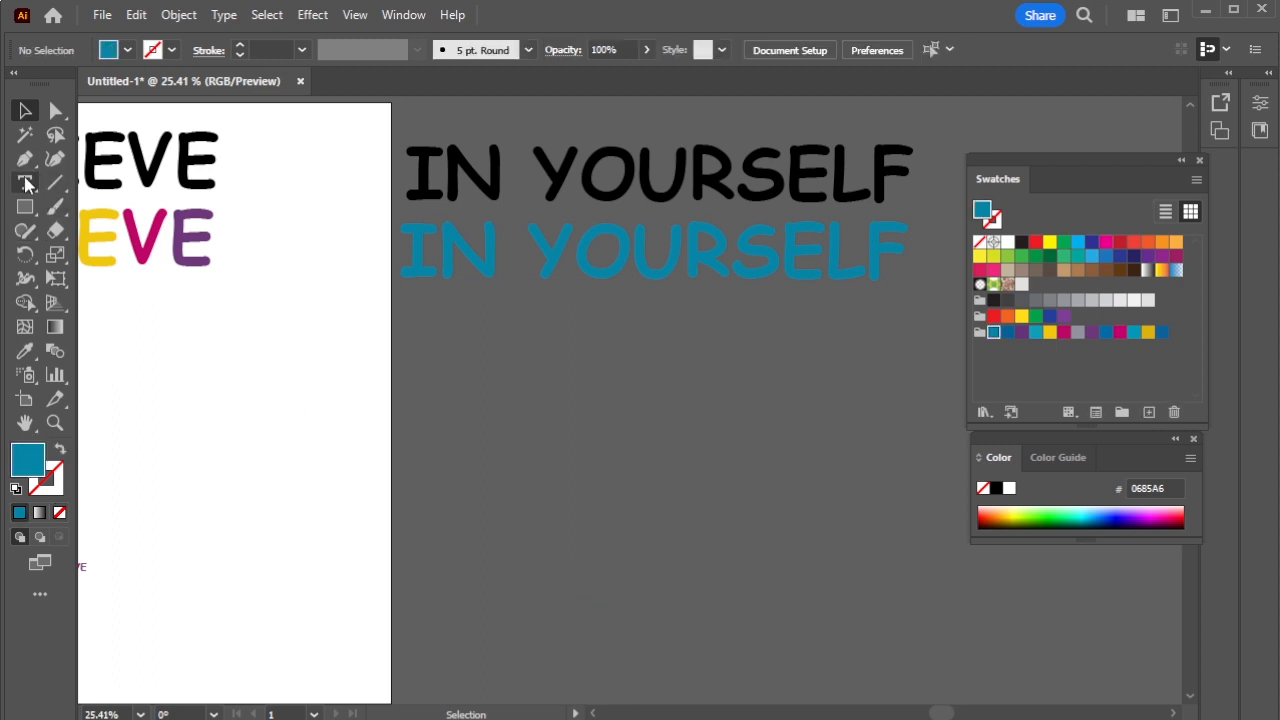
pyautogui.moveTo(437, 243); pyautogui.dragTo(408, 244)
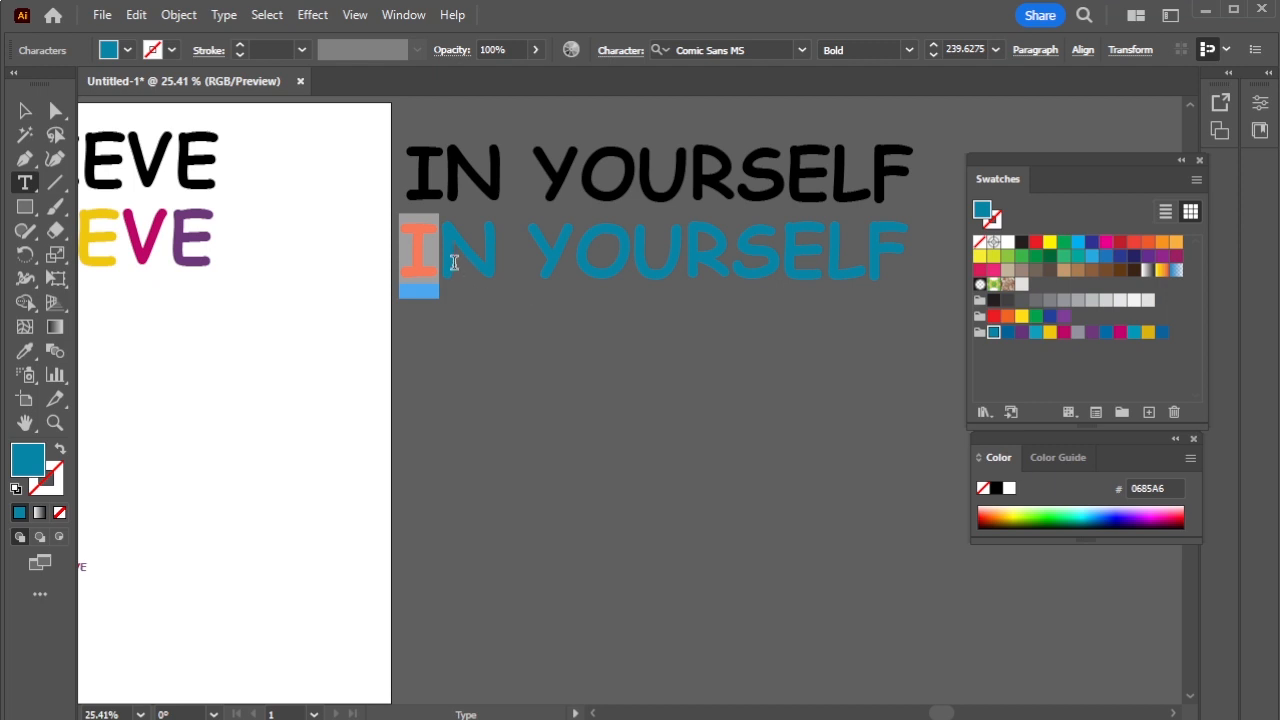
pyautogui.moveTo(453, 263); pyautogui.dragTo(713, 265)
pyautogui.click(1007, 333)
pyautogui.click(1021, 333)
pyautogui.click(1035, 332)
pyautogui.click(1049, 332)
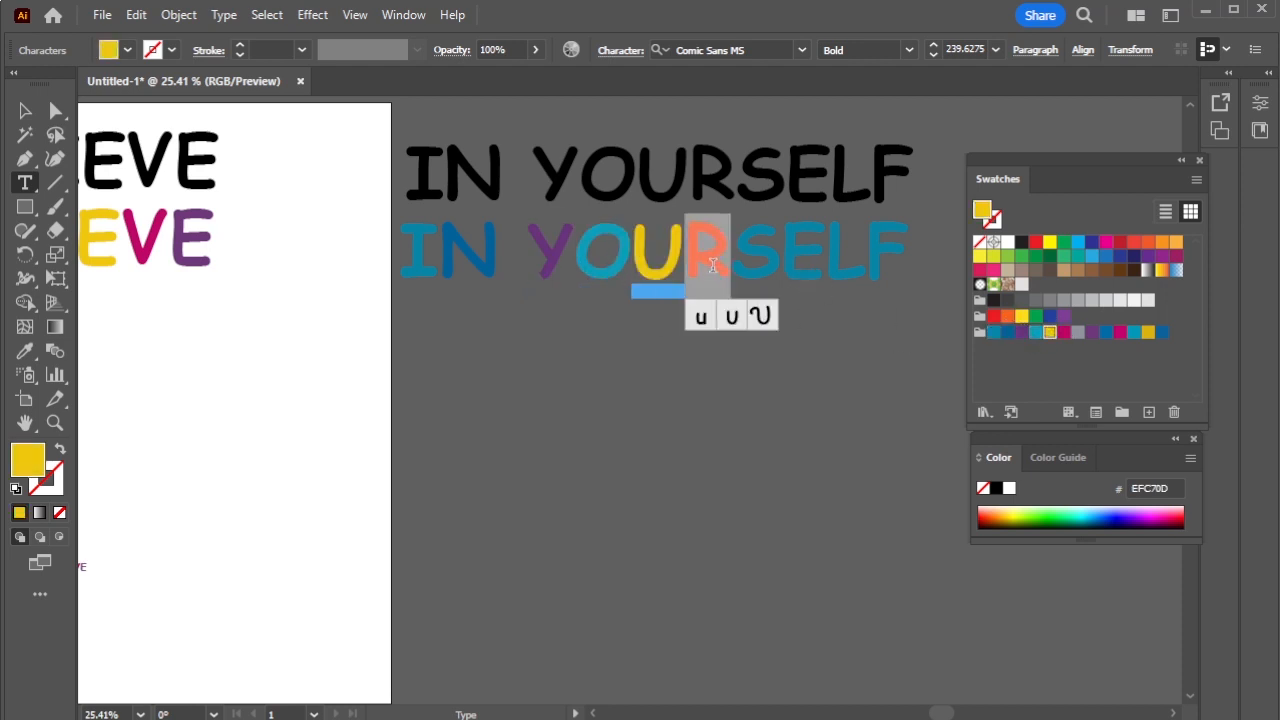
pyautogui.click(1063, 332)
# - Colour the remaining letters: S purple, E dark blue, L magenta and F yellow
pyautogui.click(767, 275)
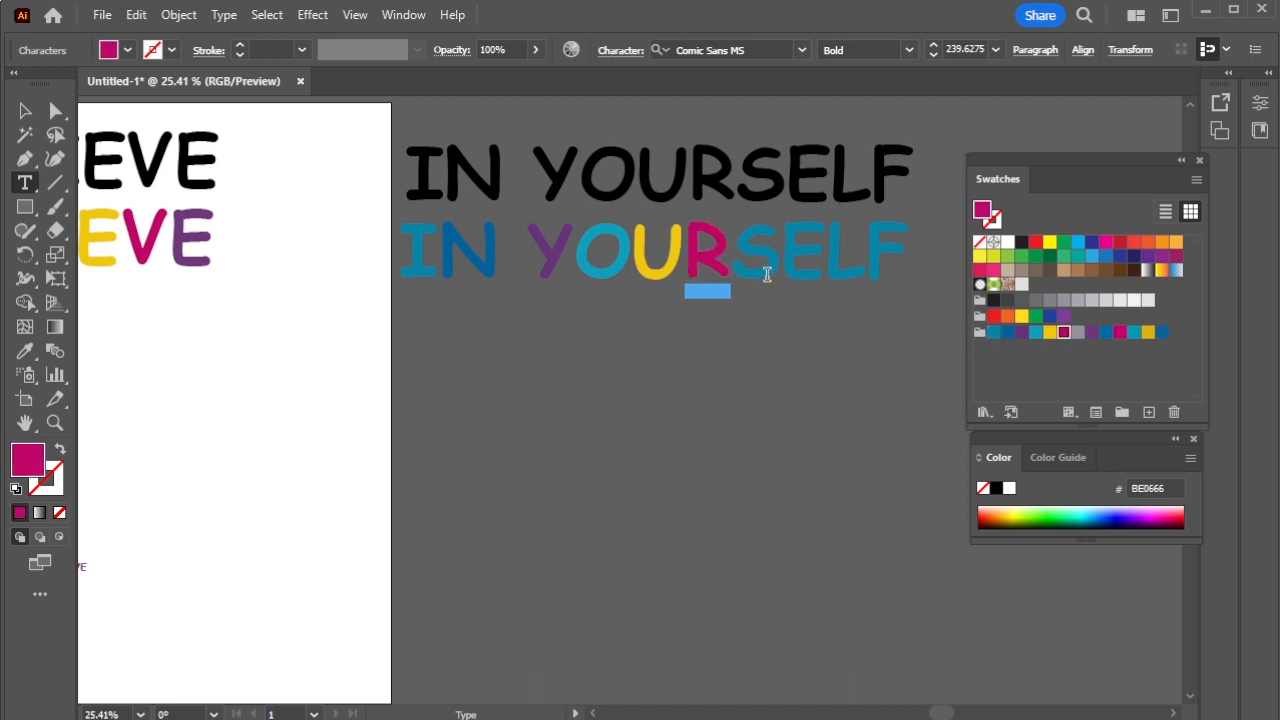
pyautogui.moveTo(774, 277); pyautogui.dragTo(731, 262)
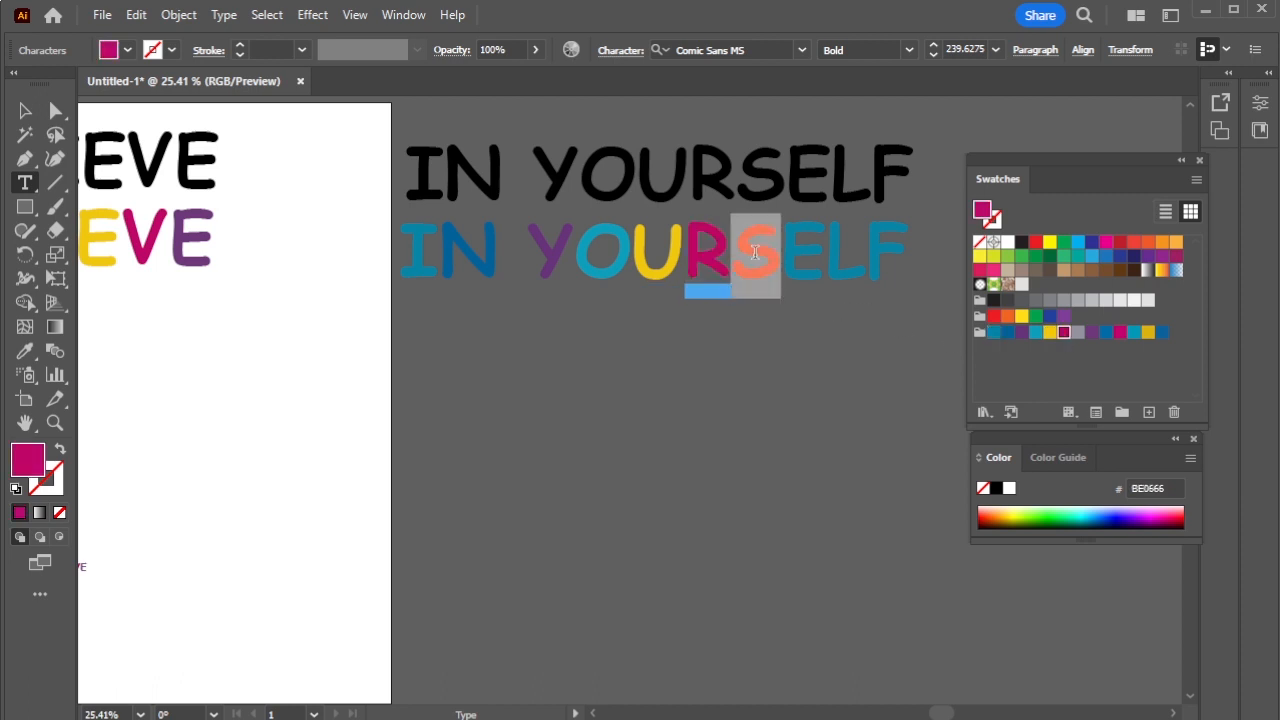
pyautogui.click(1091, 332)
pyautogui.moveTo(826, 262); pyautogui.dragTo(781, 262)
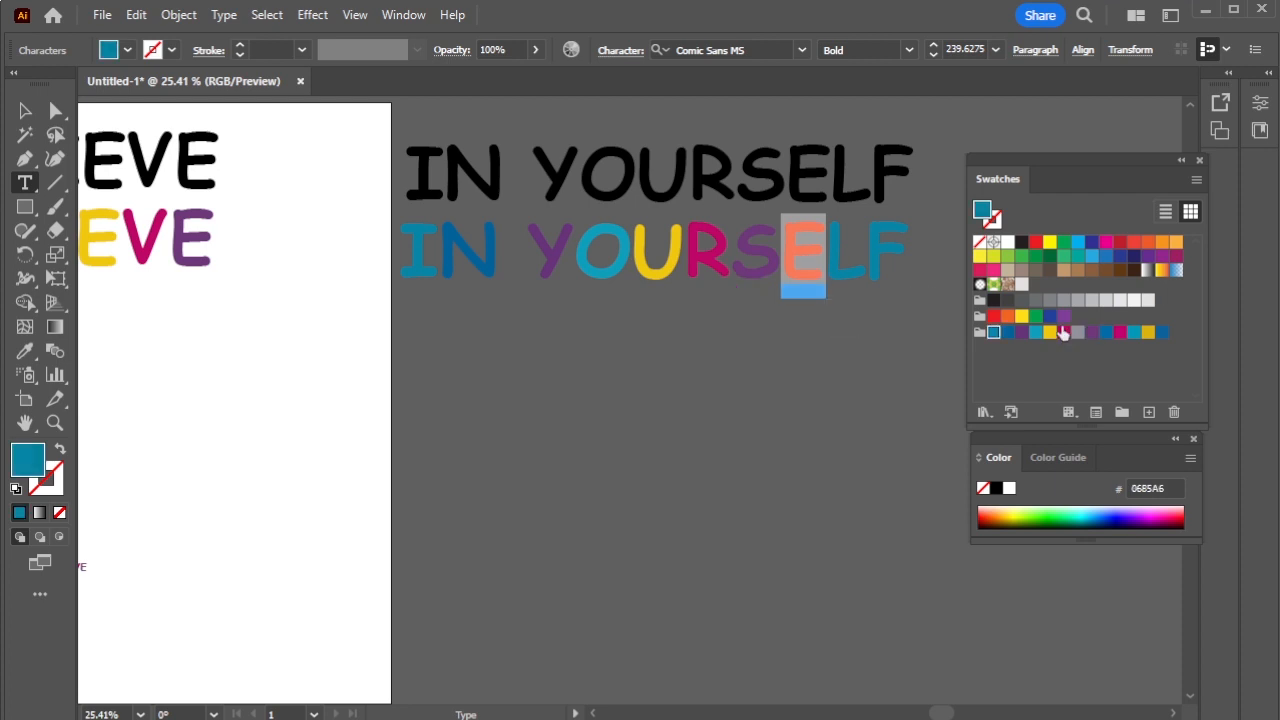
pyautogui.click(1104, 332)
pyautogui.press('Right')
pyautogui.hotkey('shift', 'Right')
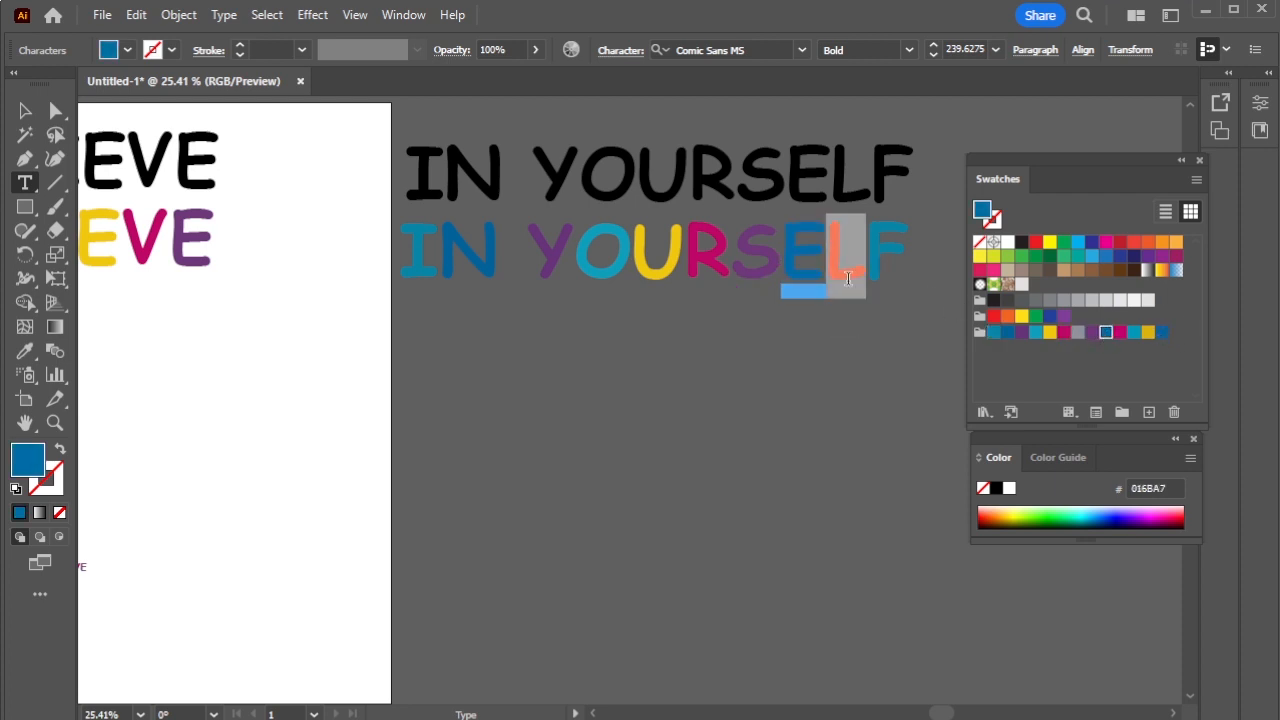
pyautogui.click(1119, 332)
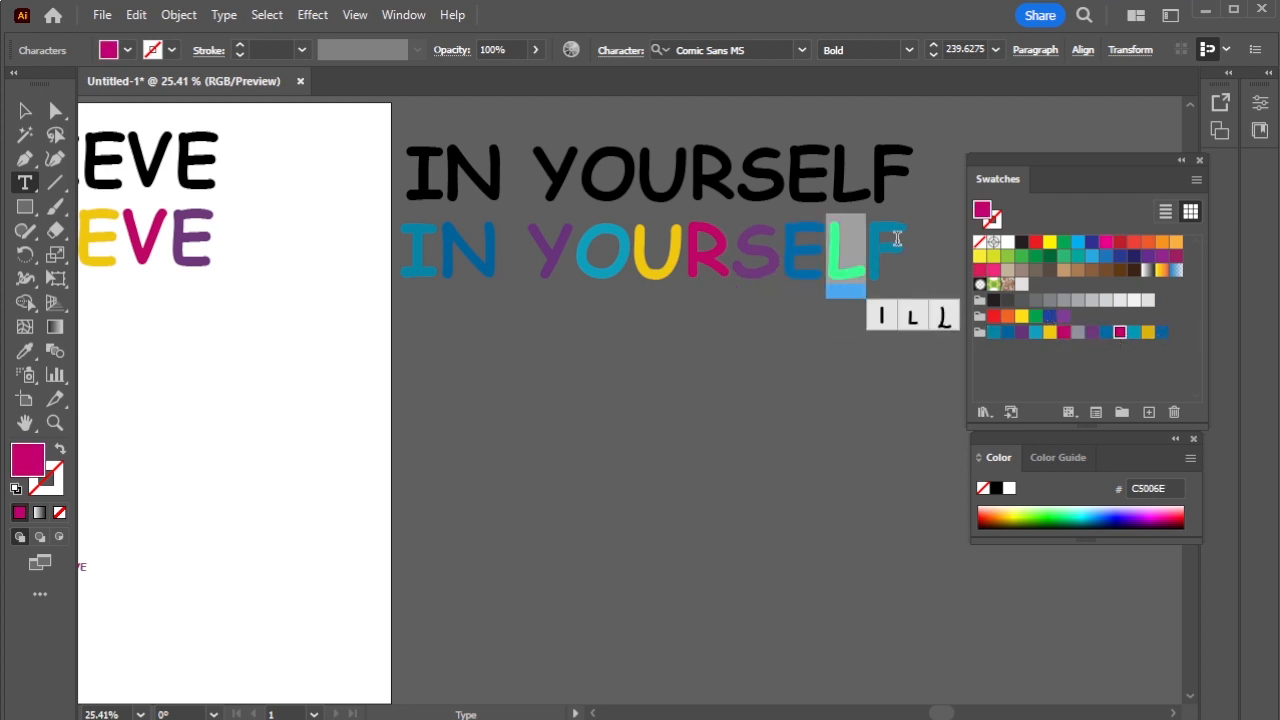
pyautogui.press('Right')
pyautogui.hotkey('shift', 'Right')
pyautogui.click(1104, 332)
pyautogui.click(1147, 333)
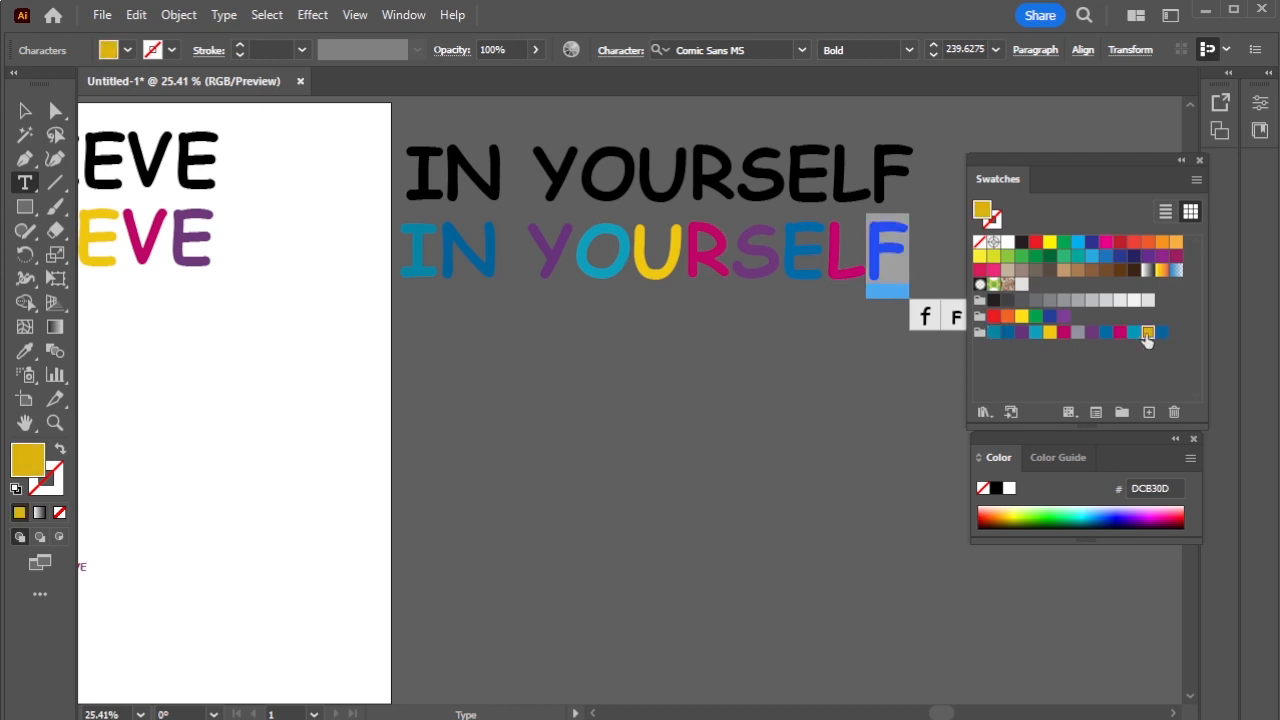
pyautogui.click(25, 111)
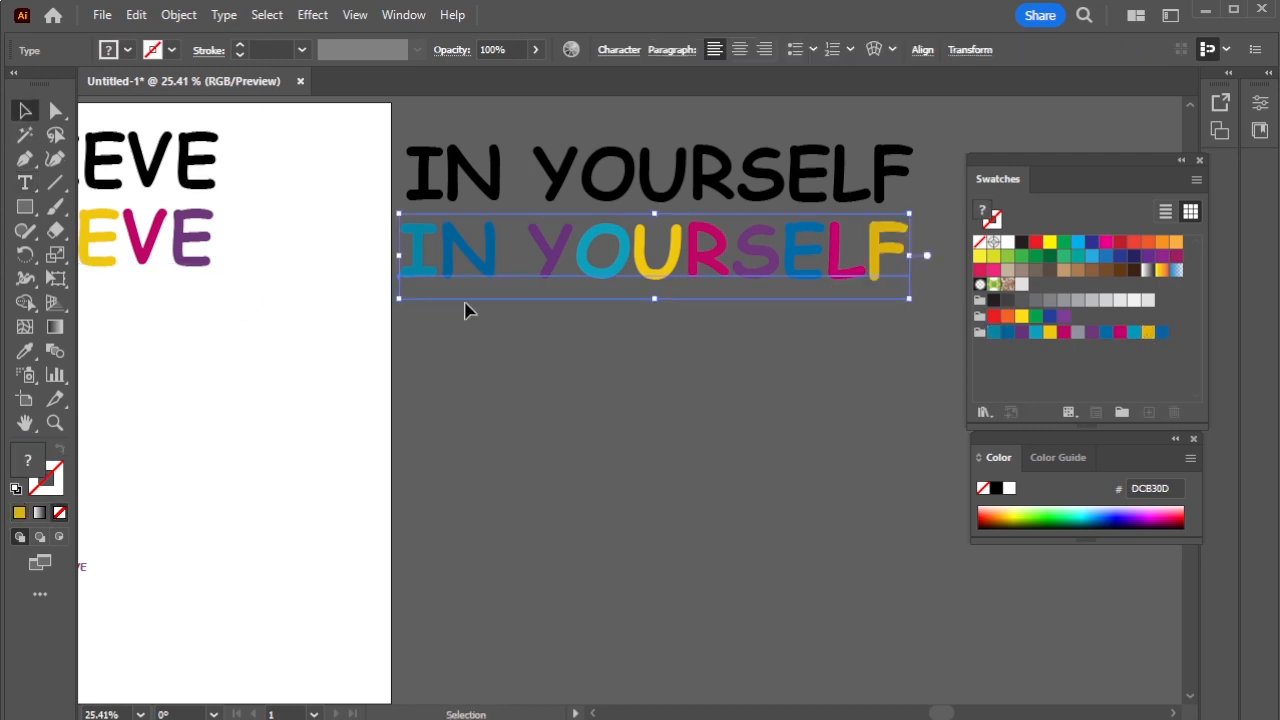
# - Set the small BELIEVE text to 33 pt
pyautogui.hotkey('ctrl', '-')
pyautogui.moveTo(420, 415); pyautogui.dragTo(466, 416)
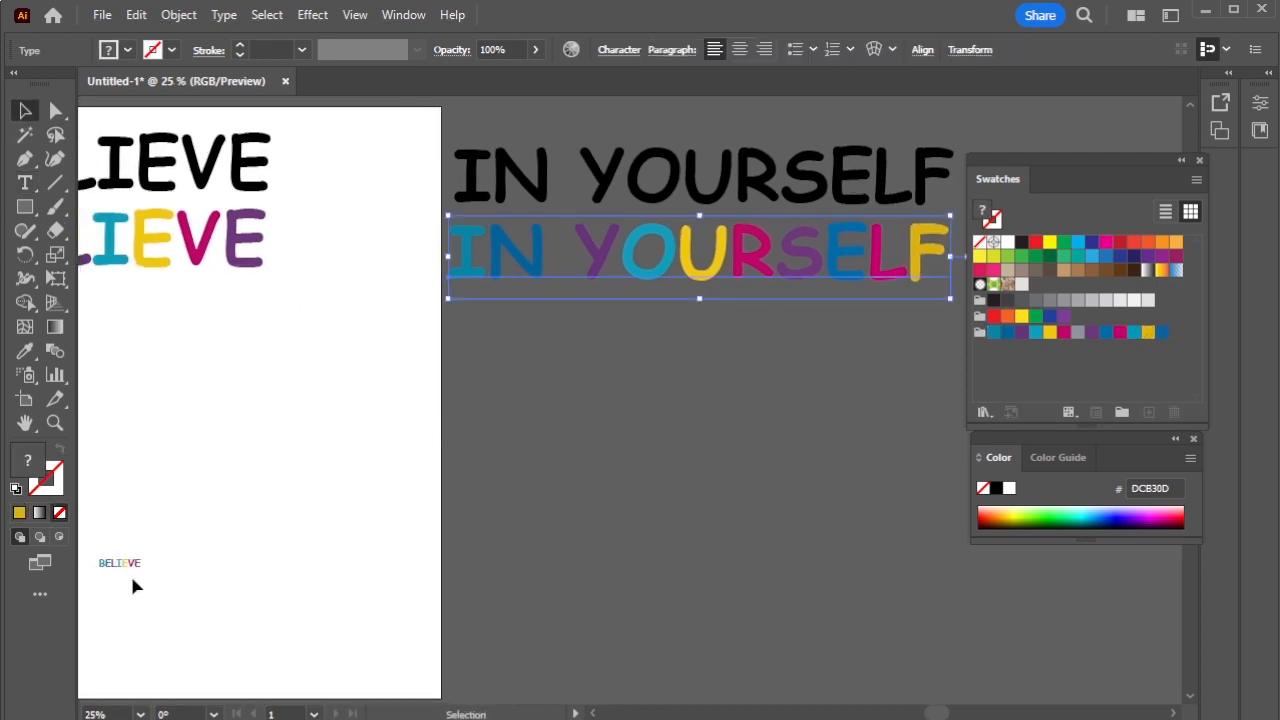
pyautogui.click(25, 183)
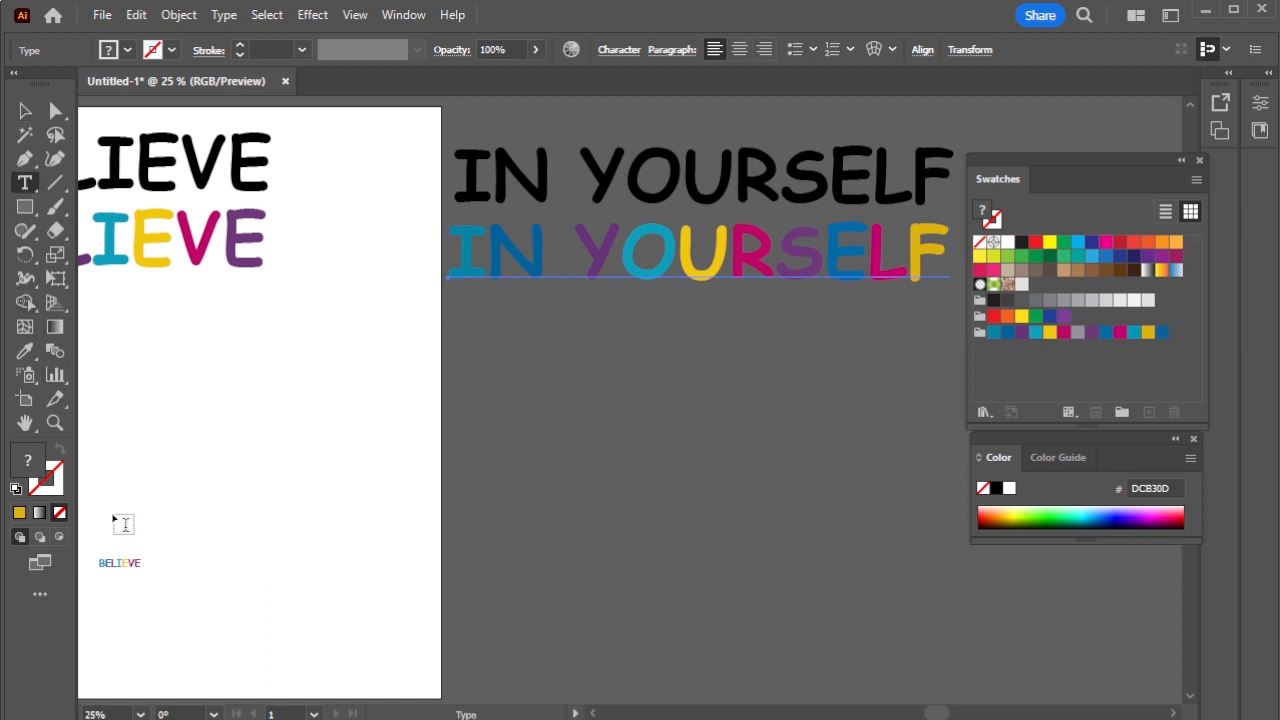
pyautogui.moveTo(99, 561); pyautogui.dragTo(169, 560)
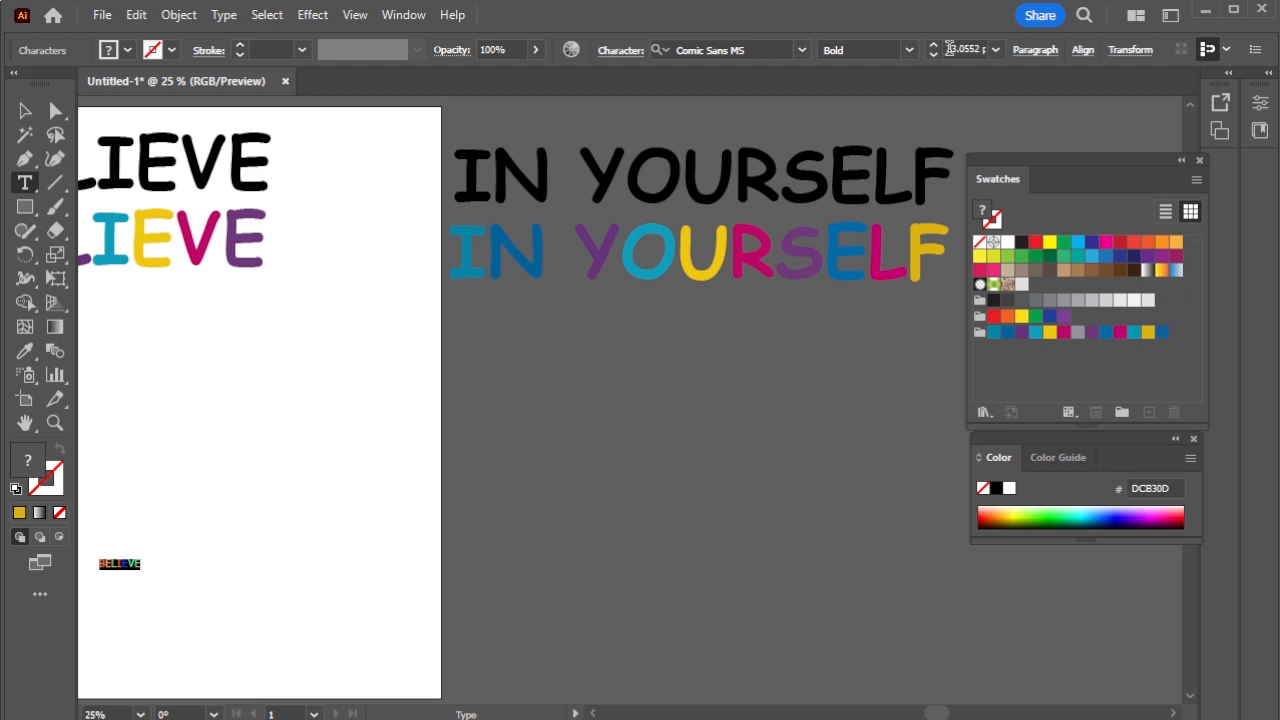
pyautogui.doubleClick(948, 48)
pyautogui.write('3')
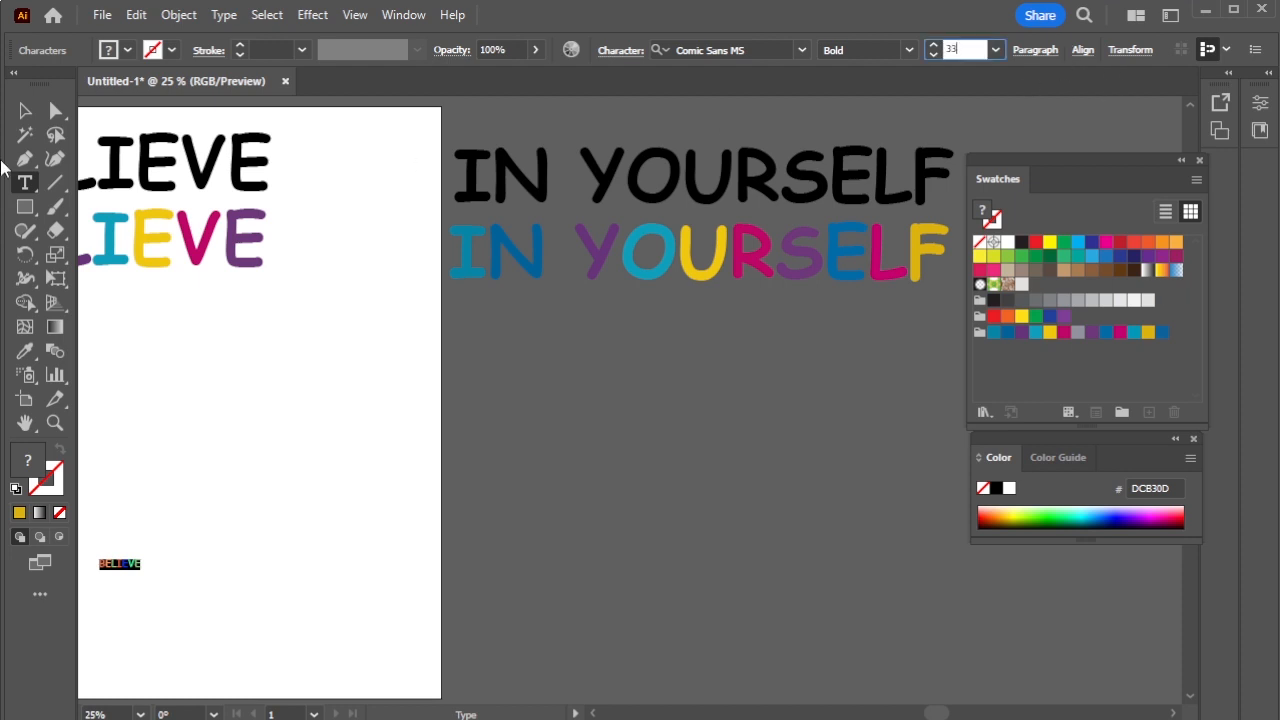
pyautogui.write('3')
# - Place a copy of the multicoloured IN YOURSELF line further down, level with the tiny BELIEVE
pyautogui.click(27, 114)
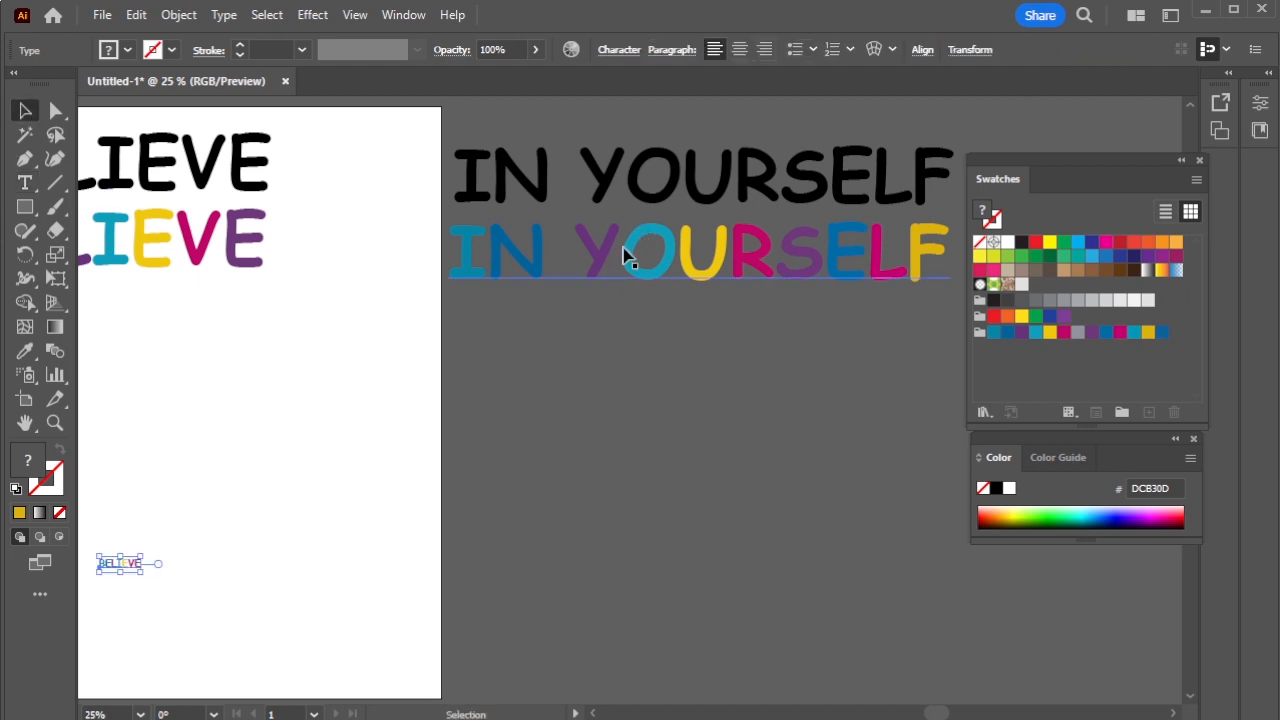
pyautogui.moveTo(640, 255); pyautogui.dragTo(645, 546)
pyautogui.click(25, 183)
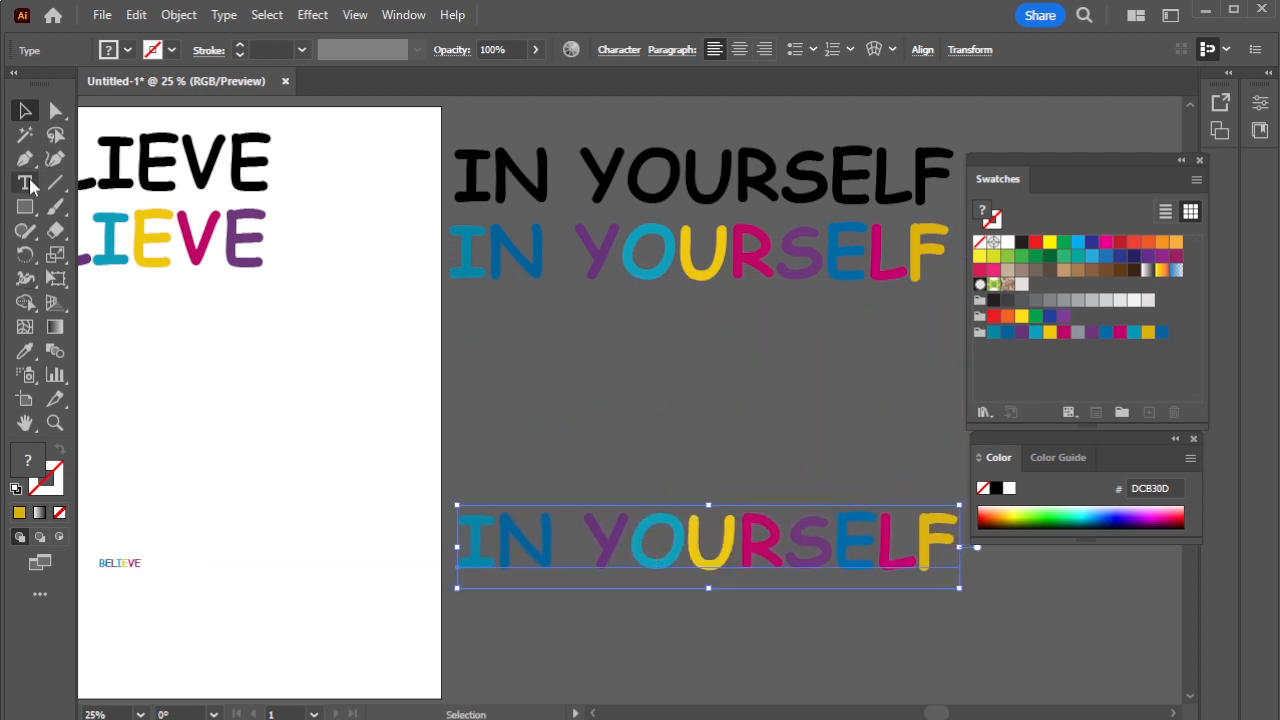
# - Resize all of the copied IN YOURSELF text to 33 pt
pyautogui.tripleClick(472, 543)
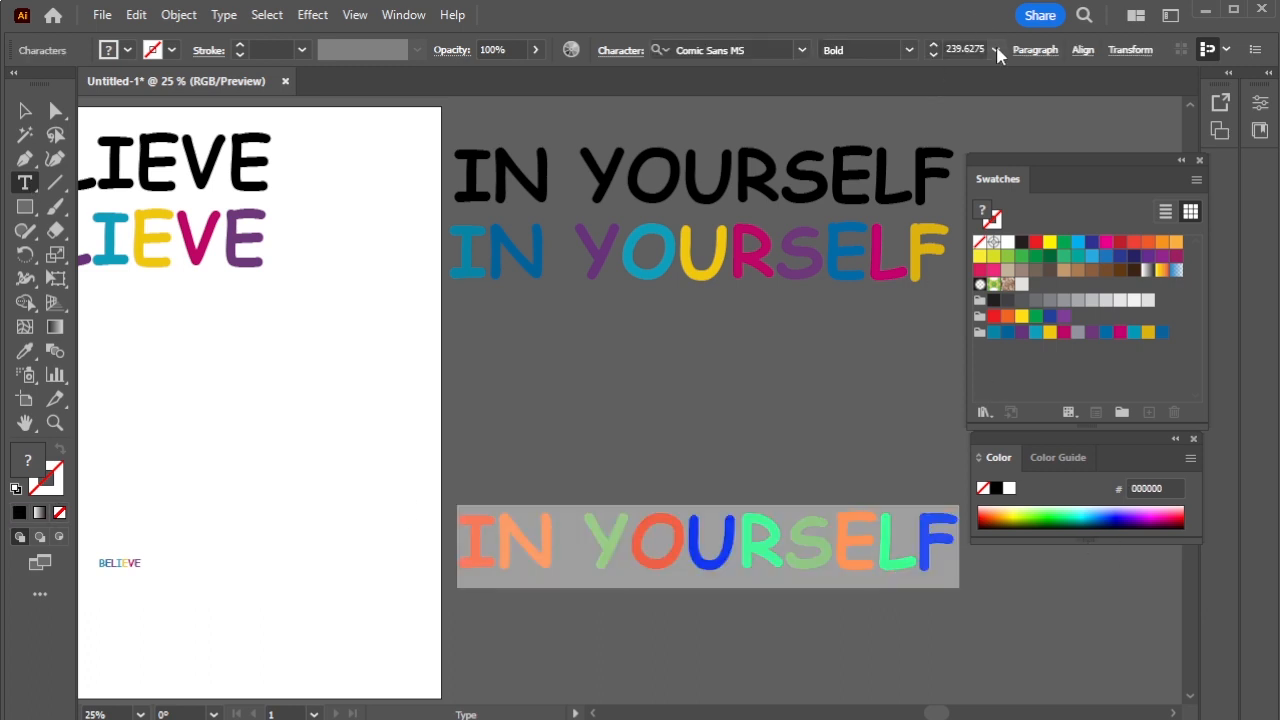
pyautogui.click(996, 50)
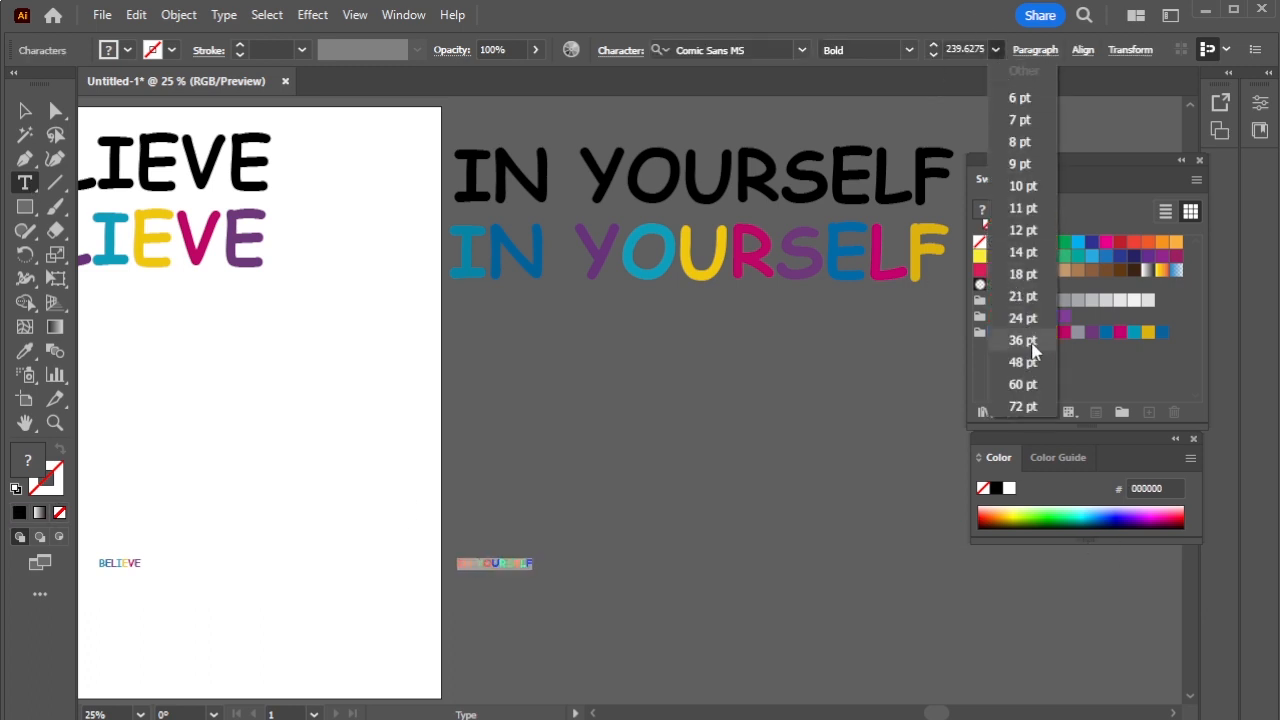
pyautogui.click(1022, 340)
pyautogui.doubleClick(962, 47)
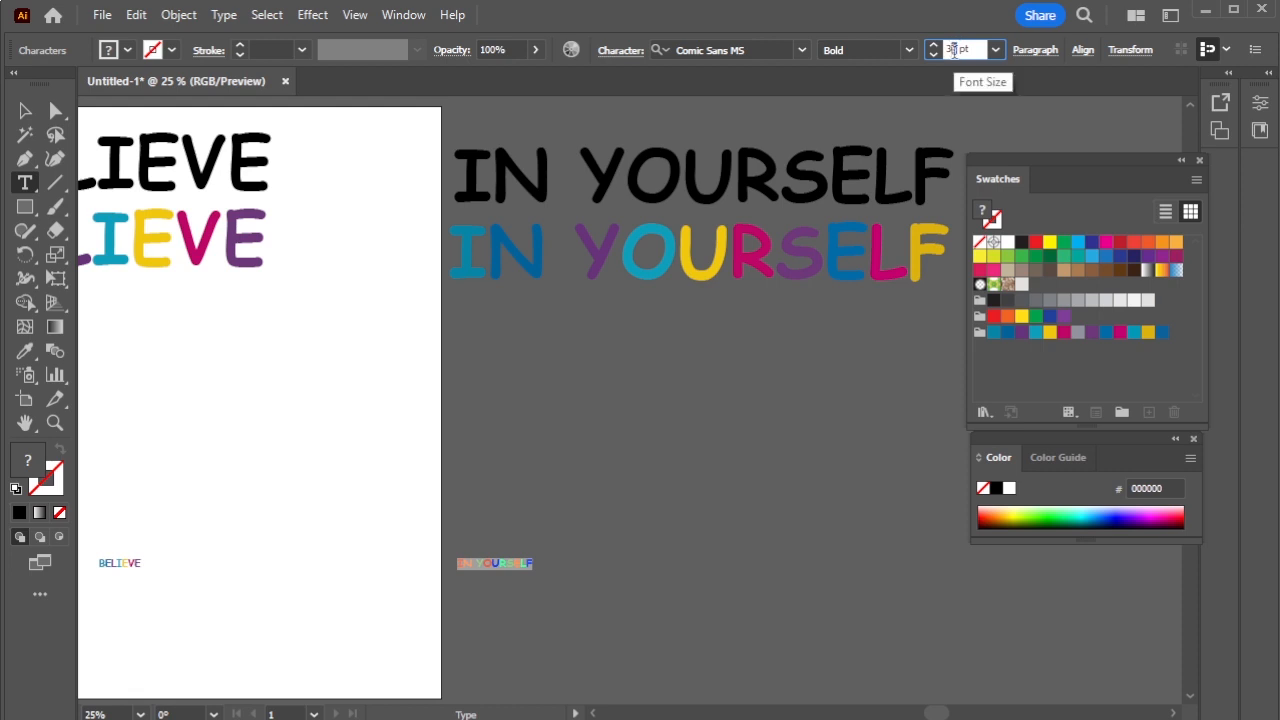
pyautogui.press('Return')
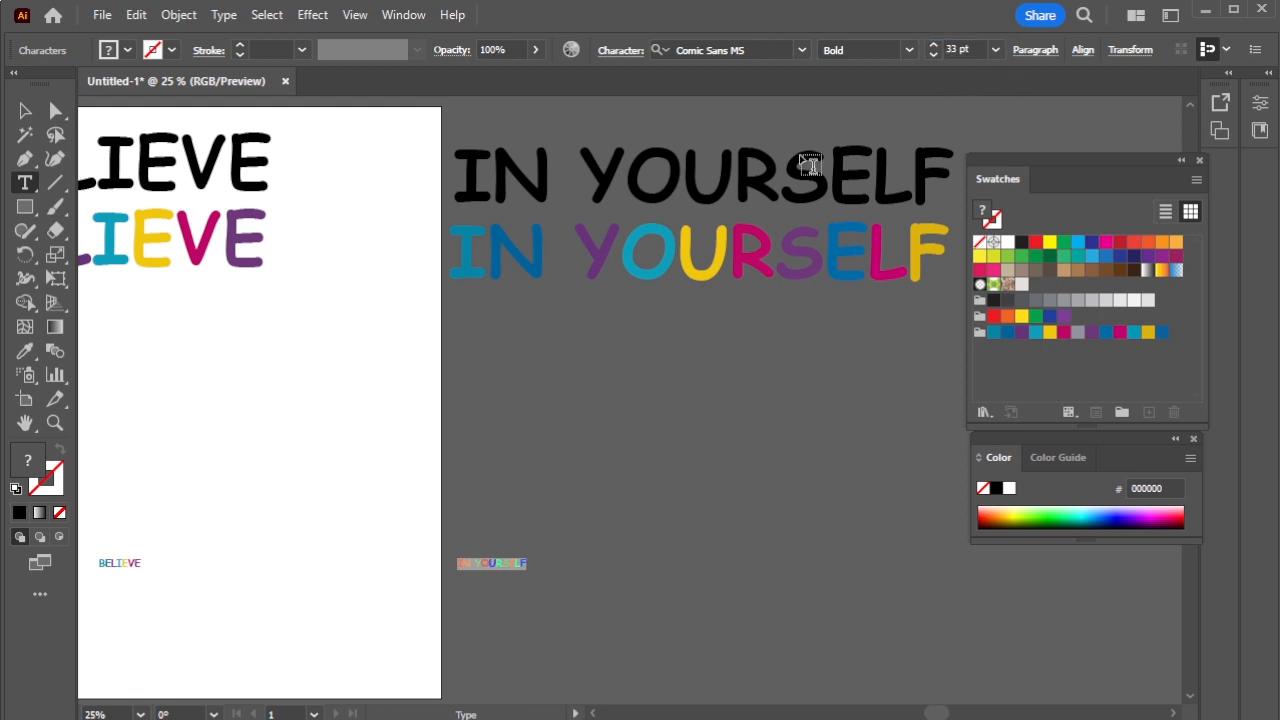
pyautogui.click(25, 111)
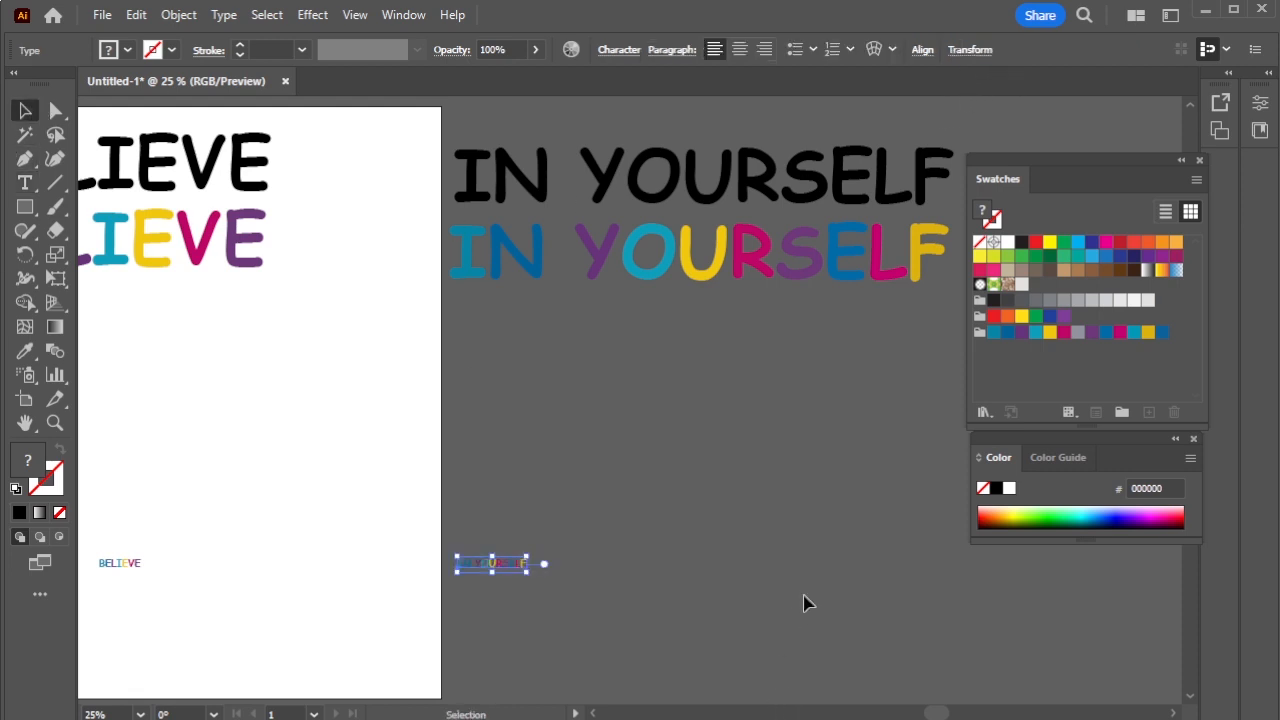
# - Horizontally centre the small IN YOURSELF under the large coloured IN YOURSELF
pyautogui.click(466, 276)
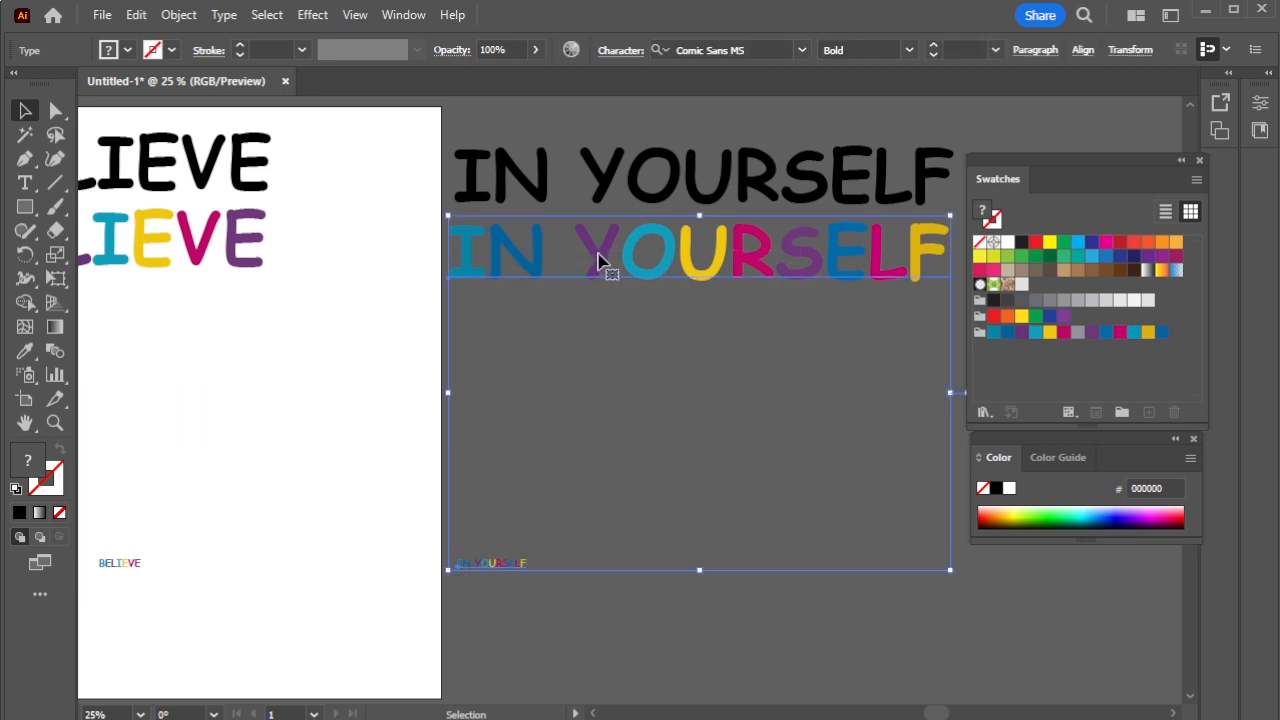
pyautogui.click(1080, 57)
pyautogui.click(908, 110)
# - Horizontally centre the small BELIEVE under the large coloured BELIEVE
pyautogui.click(730, 625)
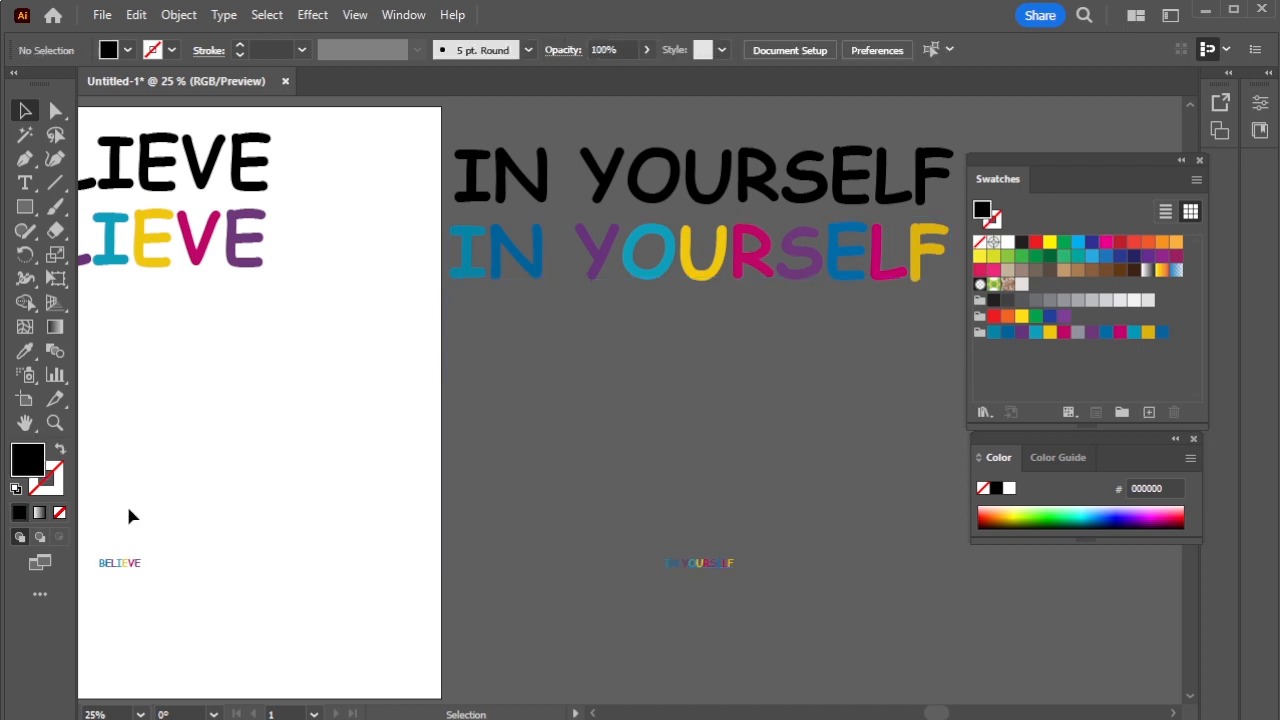
pyautogui.moveTo(128, 515); pyautogui.dragTo(810, 609)
pyautogui.click(723, 612)
pyautogui.click(223, 262)
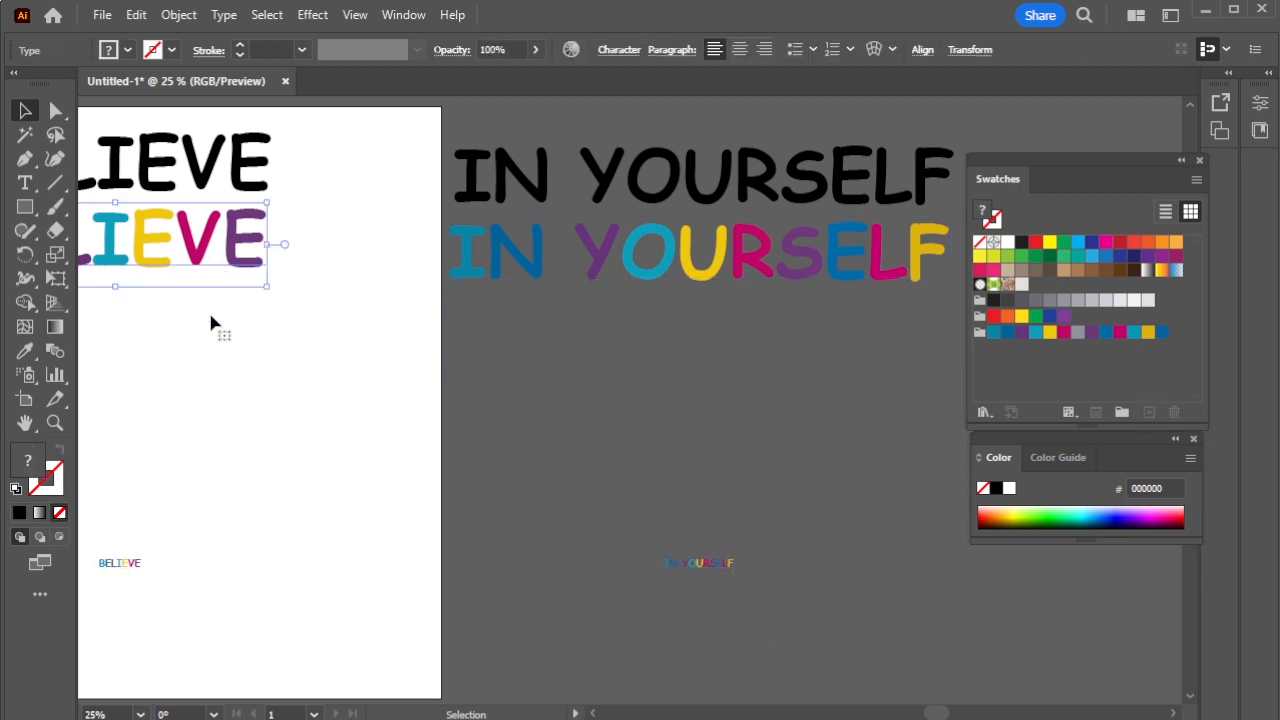
pyautogui.keyDown('shift'); pyautogui.click(128, 566); pyautogui.keyUp('shift')
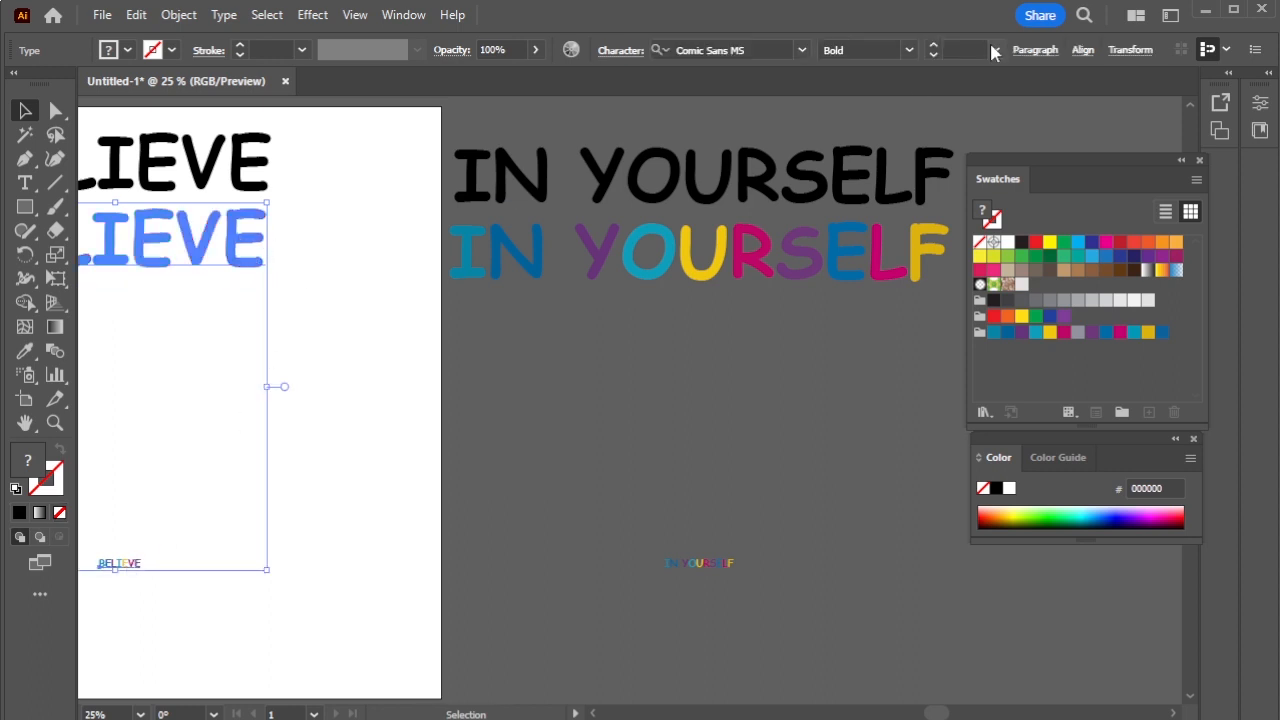
pyautogui.click(1082, 50)
pyautogui.click(905, 110)
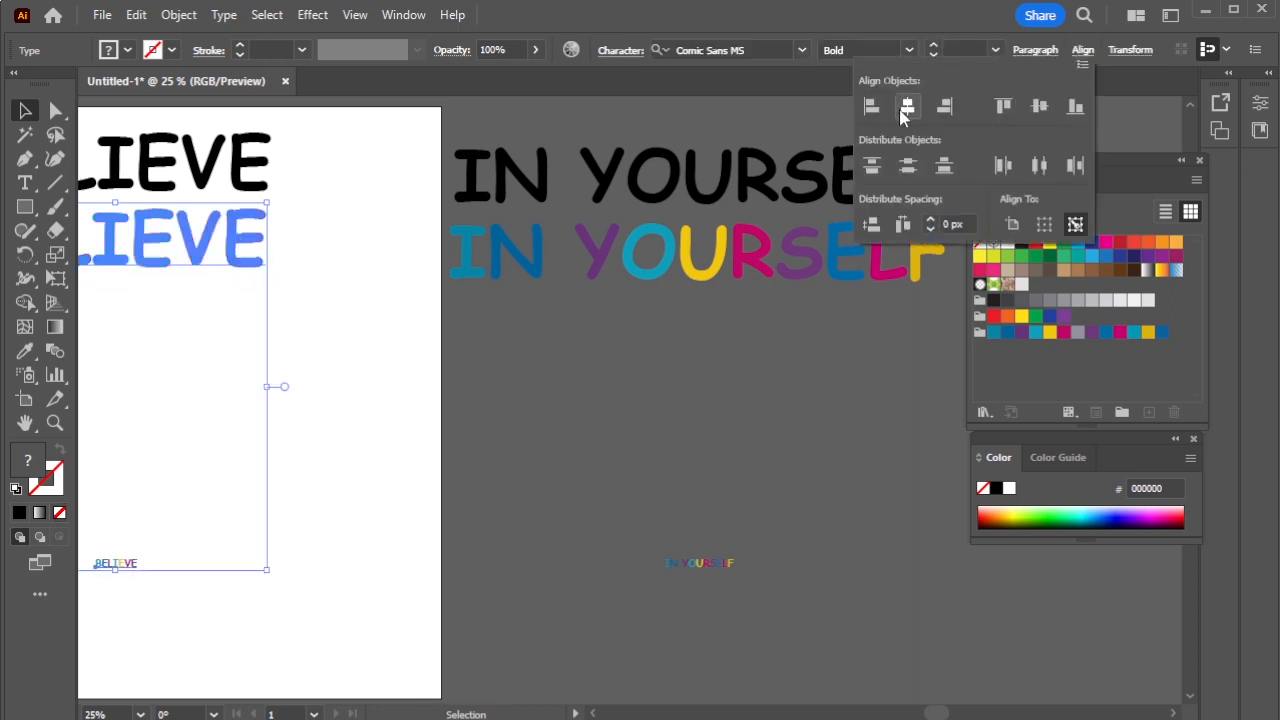
pyautogui.click(548, 640)
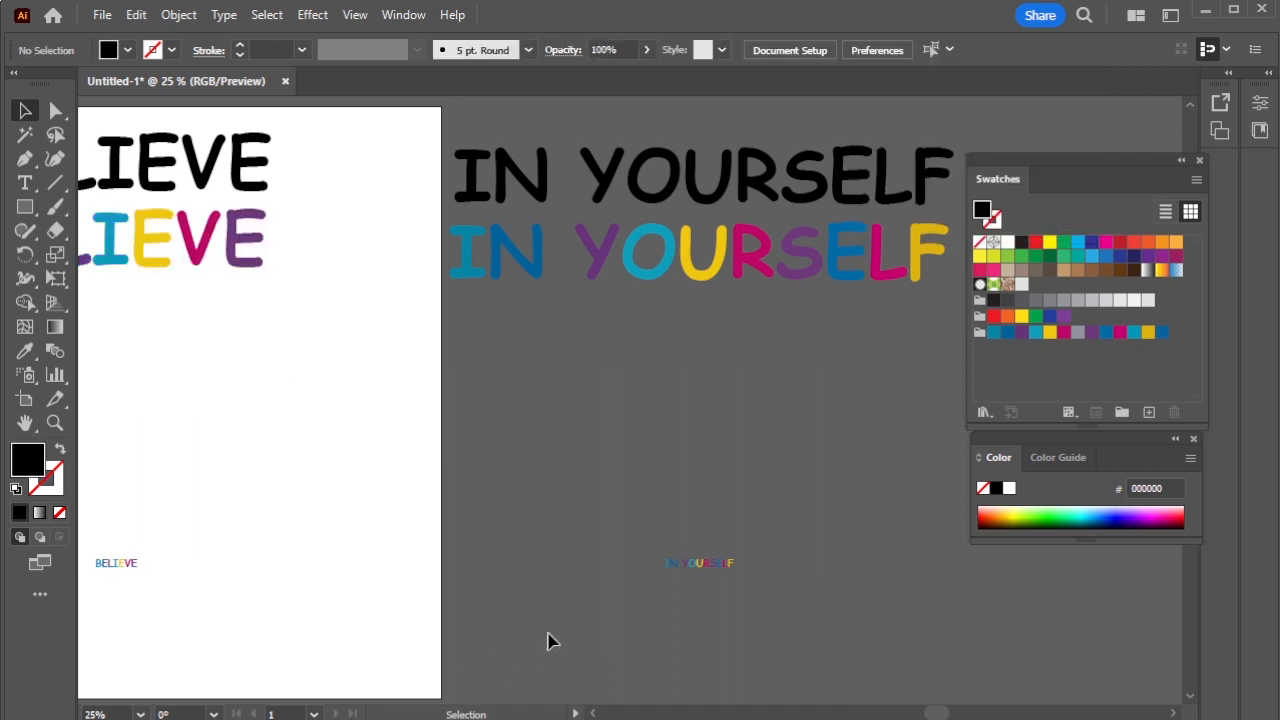
pyautogui.scroll(-1, 561, 550)
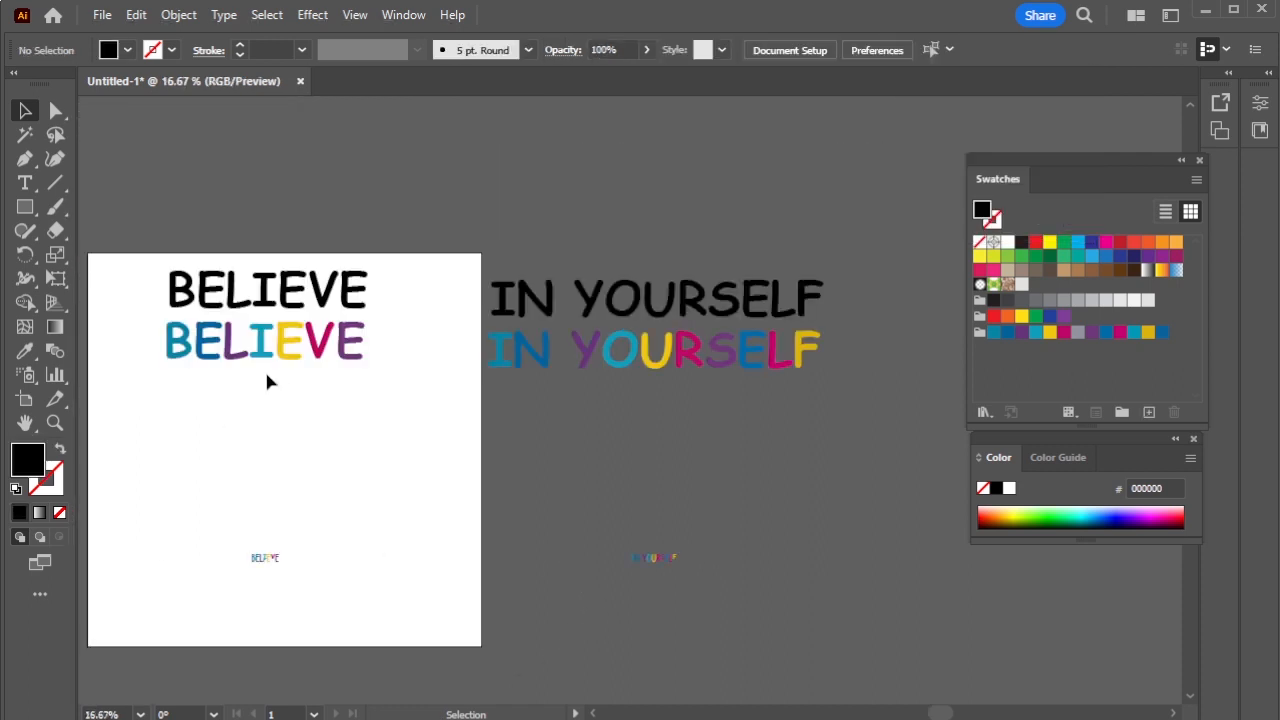
# - Turn the black BELIEVE and IN YOURSELF light grey fill with no stroke
pyautogui.scroll(1, 312, 360)
pyautogui.scroll(-1, 908, 364)
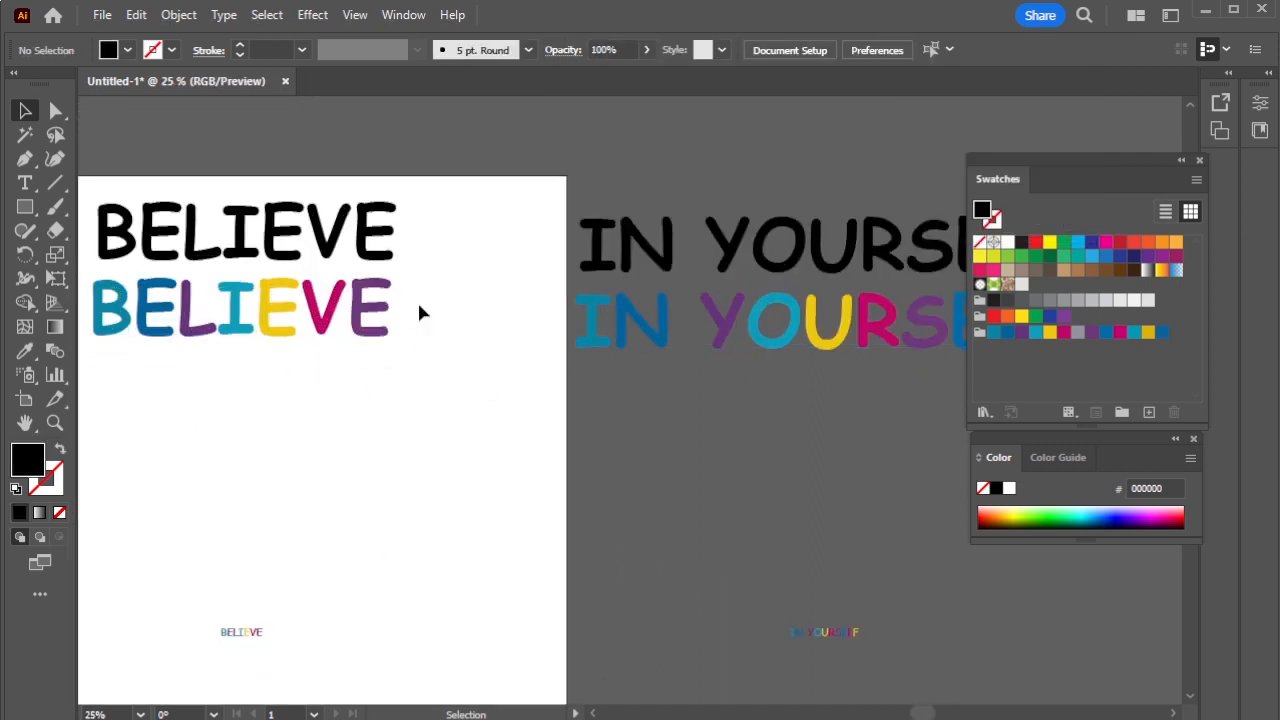
pyautogui.moveTo(157, 664); pyautogui.dragTo(158, 662)
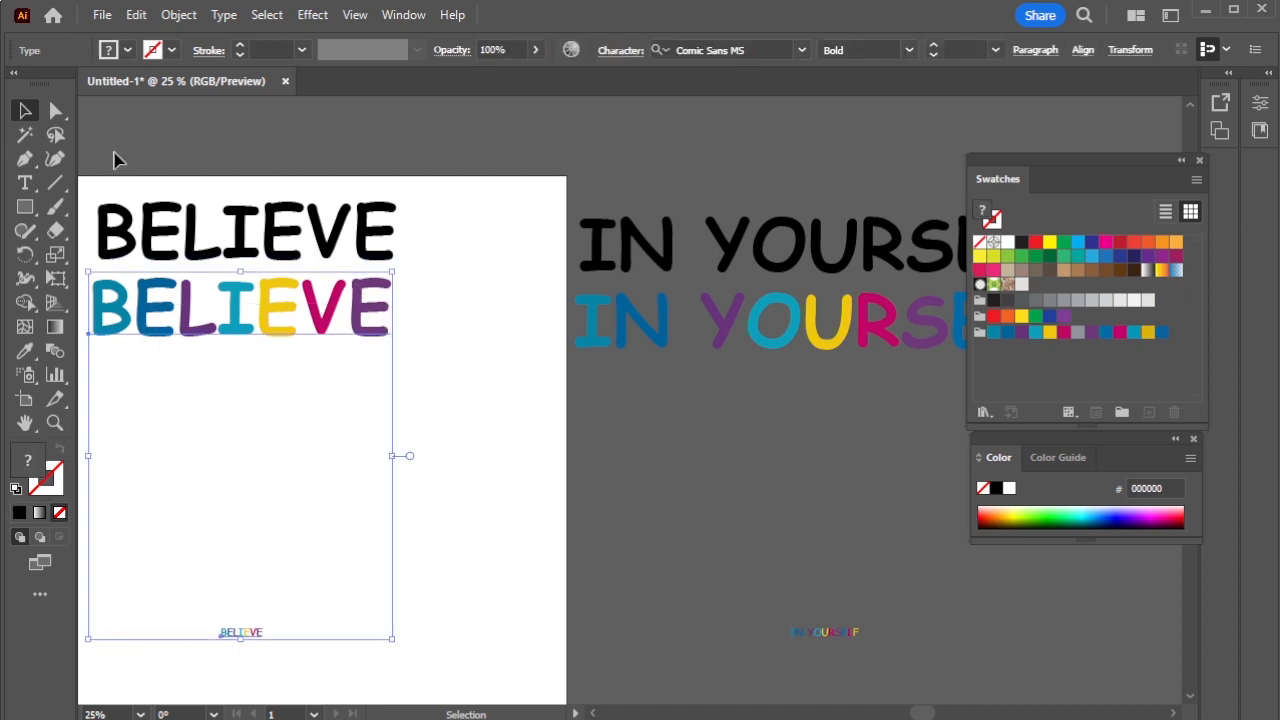
pyautogui.click(300, 215)
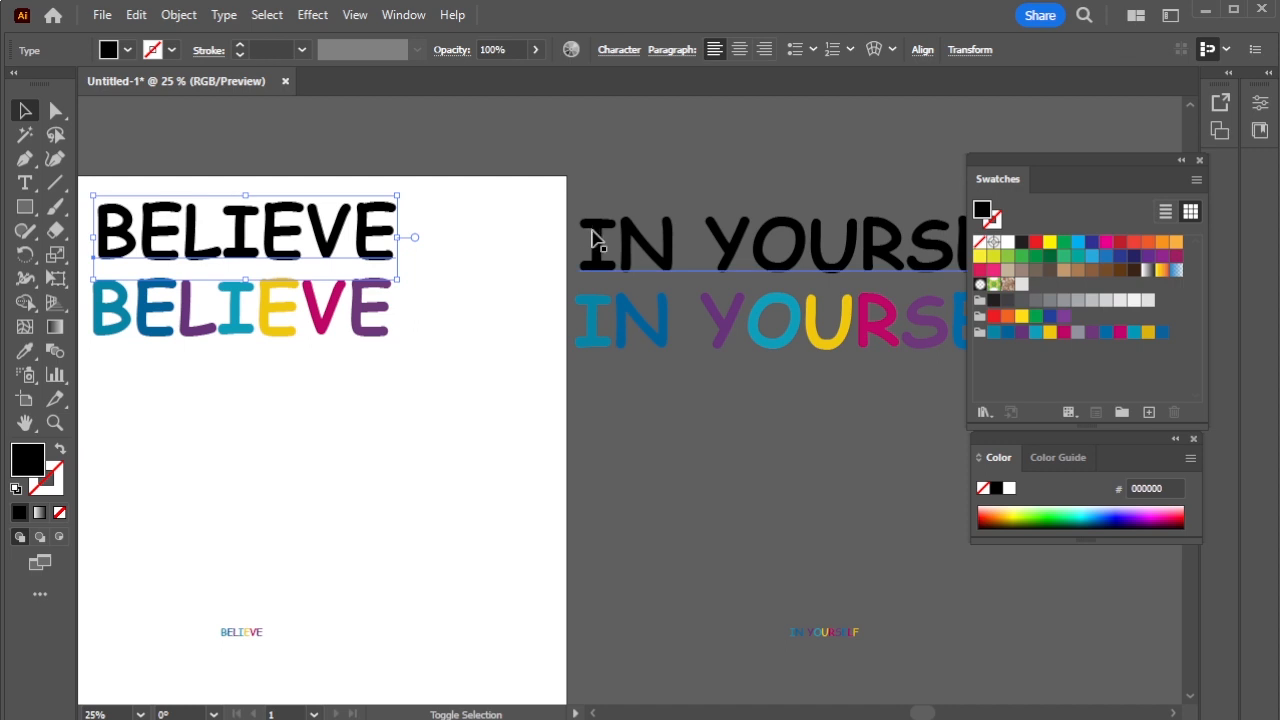
pyautogui.keyDown('shift'); pyautogui.click(614, 236); pyautogui.keyUp('shift')
pyautogui.moveTo(727, 286); pyautogui.dragTo(862, 267)
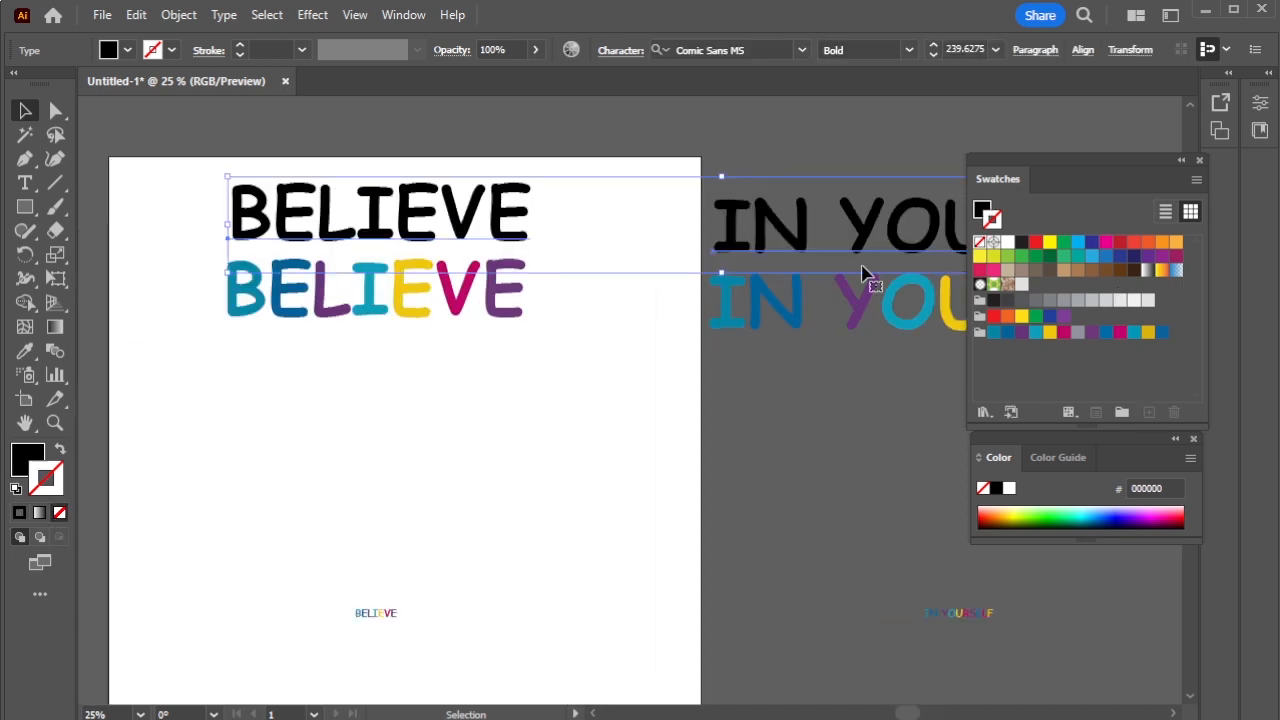
pyautogui.click(1021, 285)
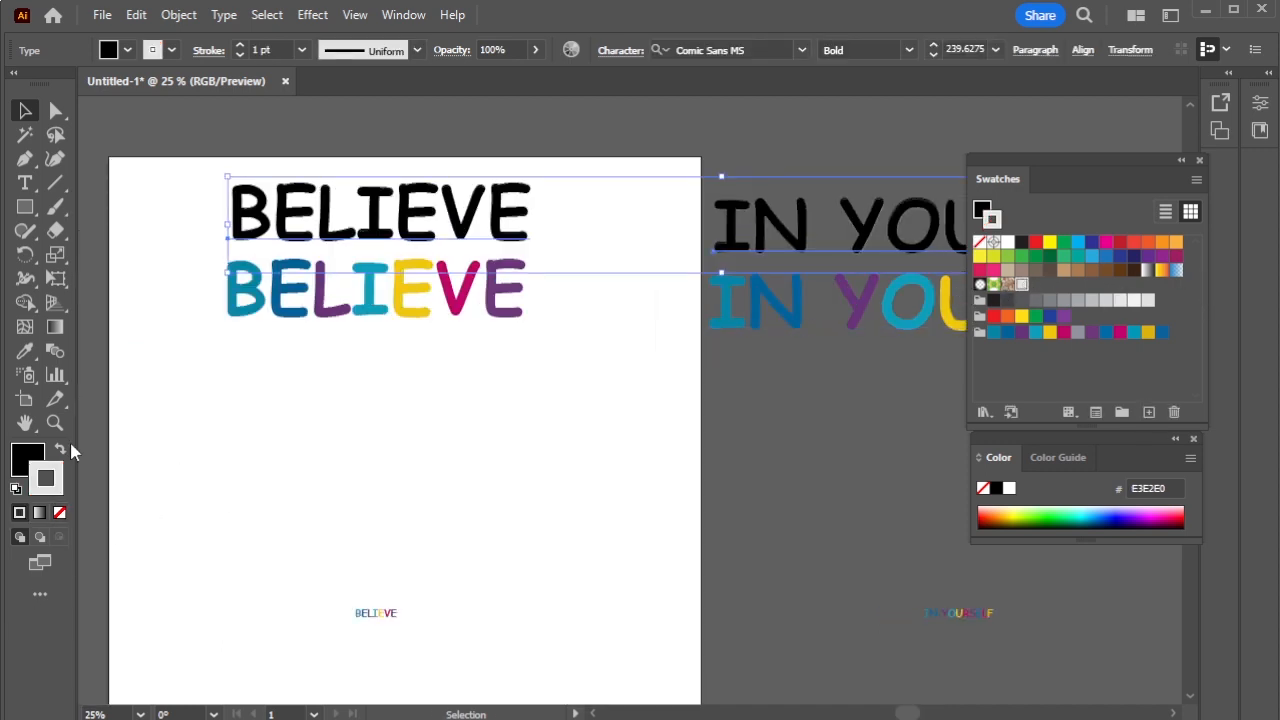
pyautogui.click(60, 450)
pyautogui.click(59, 512)
pyautogui.click(140, 207)
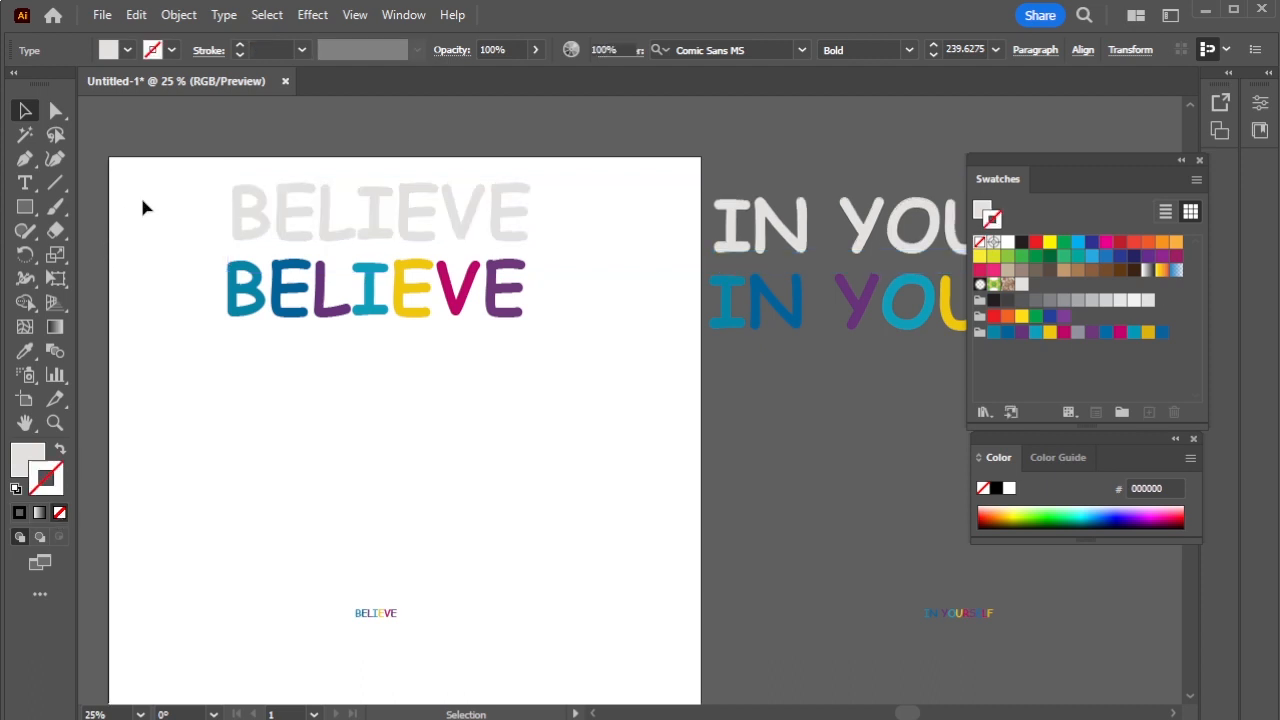
# - Scale all six text objects down together and move them onto the artboard
pyautogui.moveTo(279, 403); pyautogui.dragTo(957, 656)
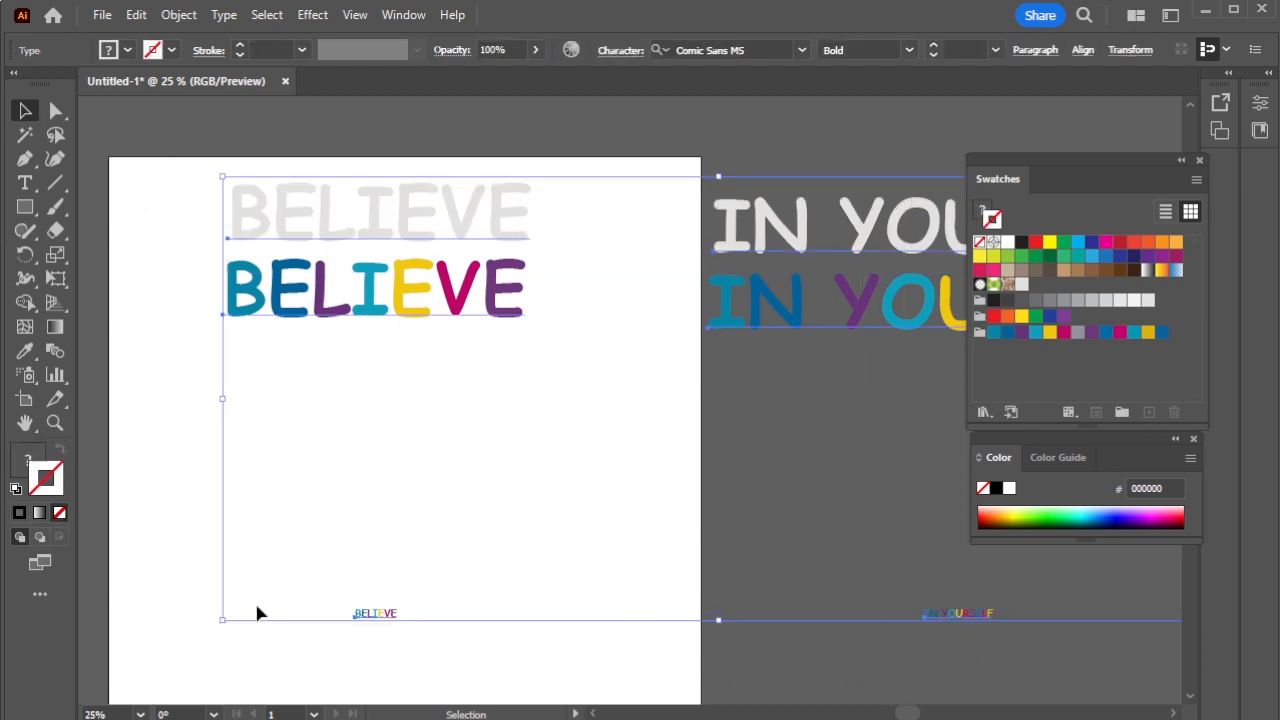
pyautogui.moveTo(223, 618); pyautogui.dragTo(381, 497)
pyautogui.moveTo(838, 360); pyautogui.dragTo(525, 342)
pyautogui.click(254, 400)
pyautogui.scroll(2, 254, 400)
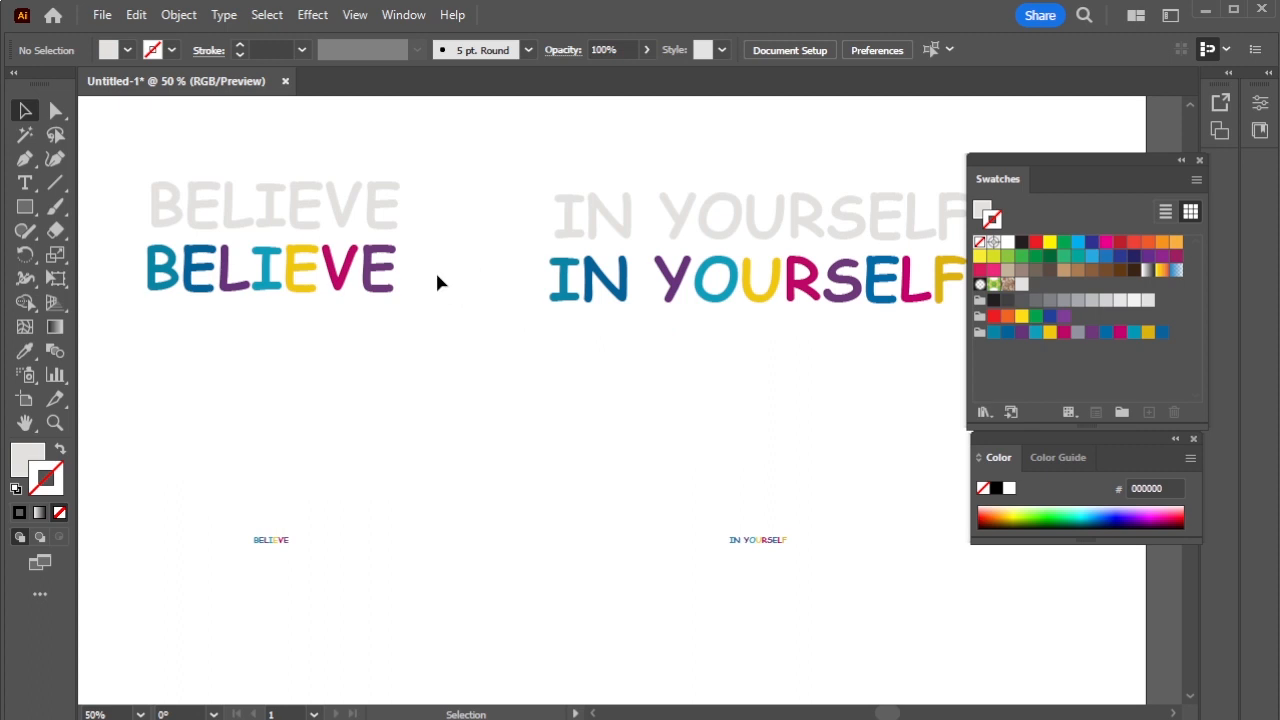
# - Blend the coloured BELIEVE into its small copy using 300 specified steps
pyautogui.click(262, 543)
pyautogui.click(176, 14)
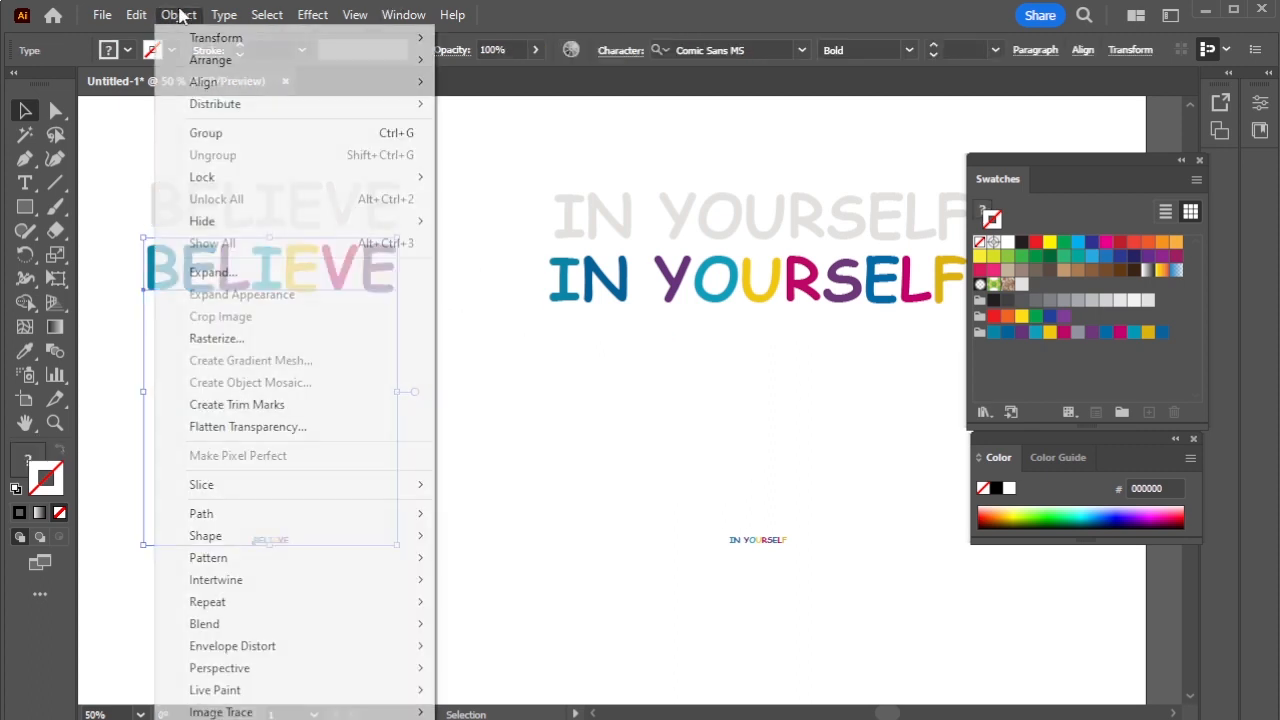
pyautogui.moveTo(324, 621)
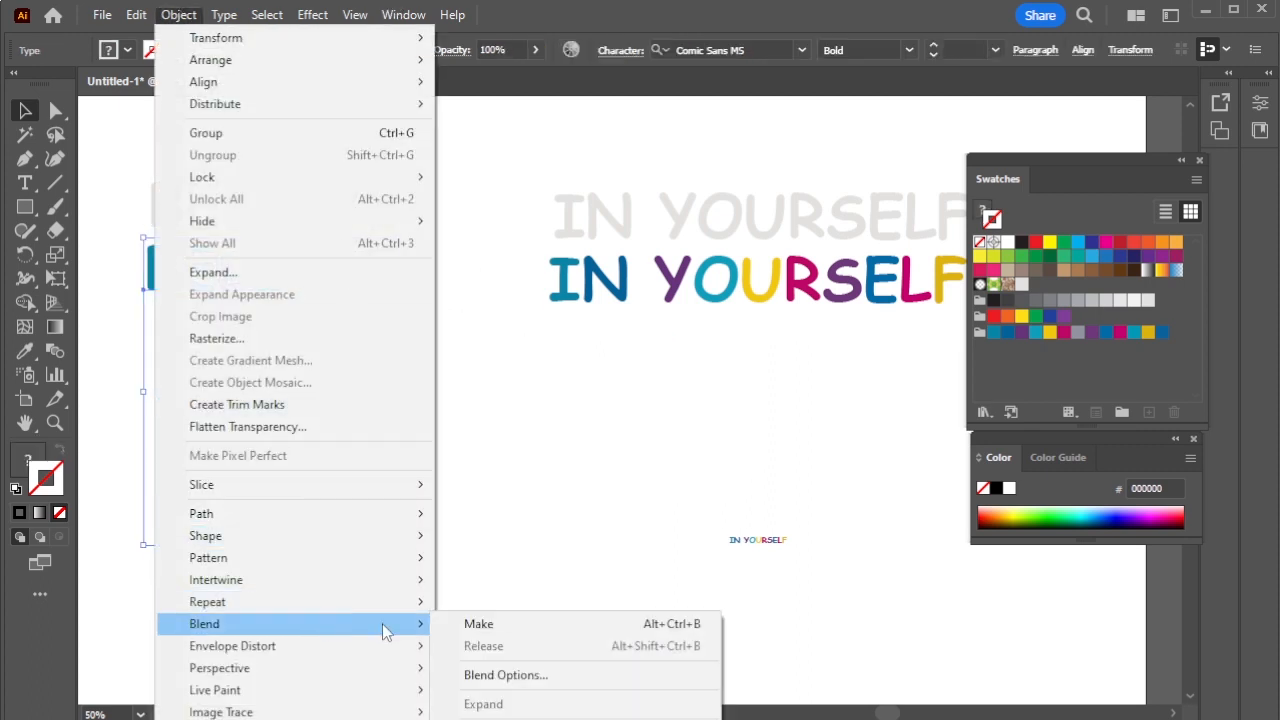
pyautogui.click(503, 677)
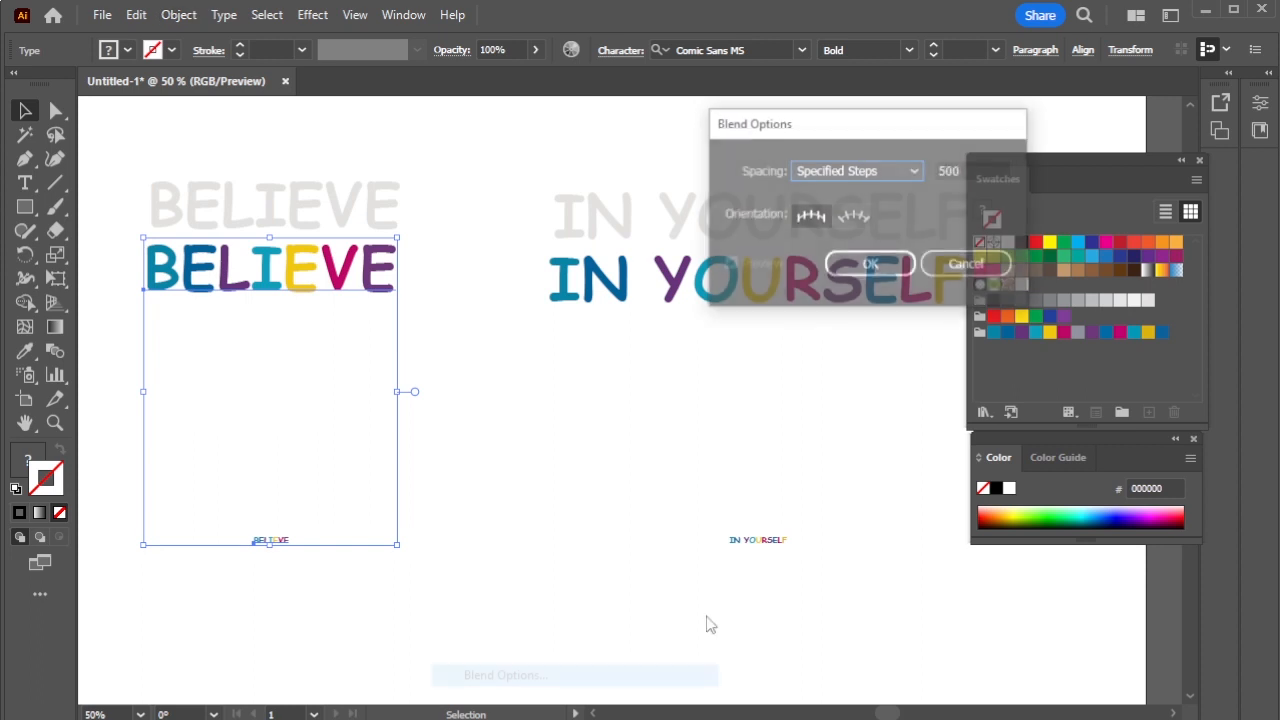
pyautogui.doubleClick(962, 170)
pyautogui.write('3')
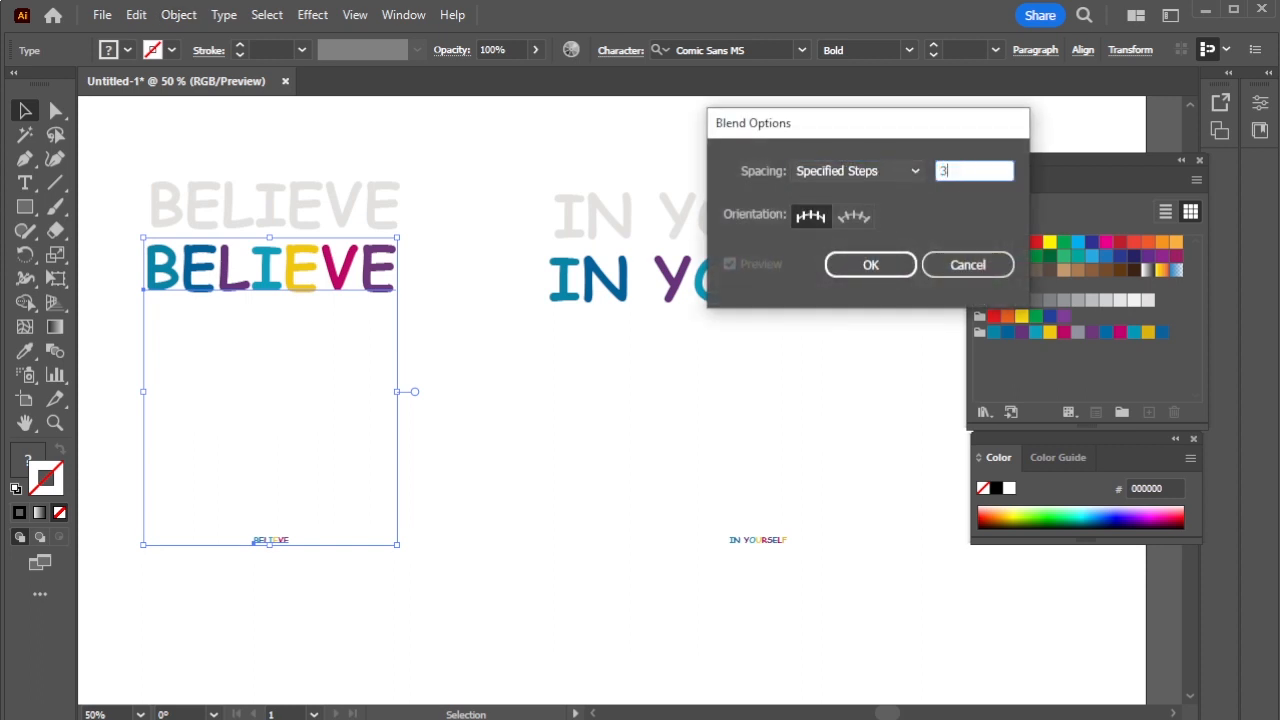
pyautogui.click(850, 265)
pyautogui.click(178, 14)
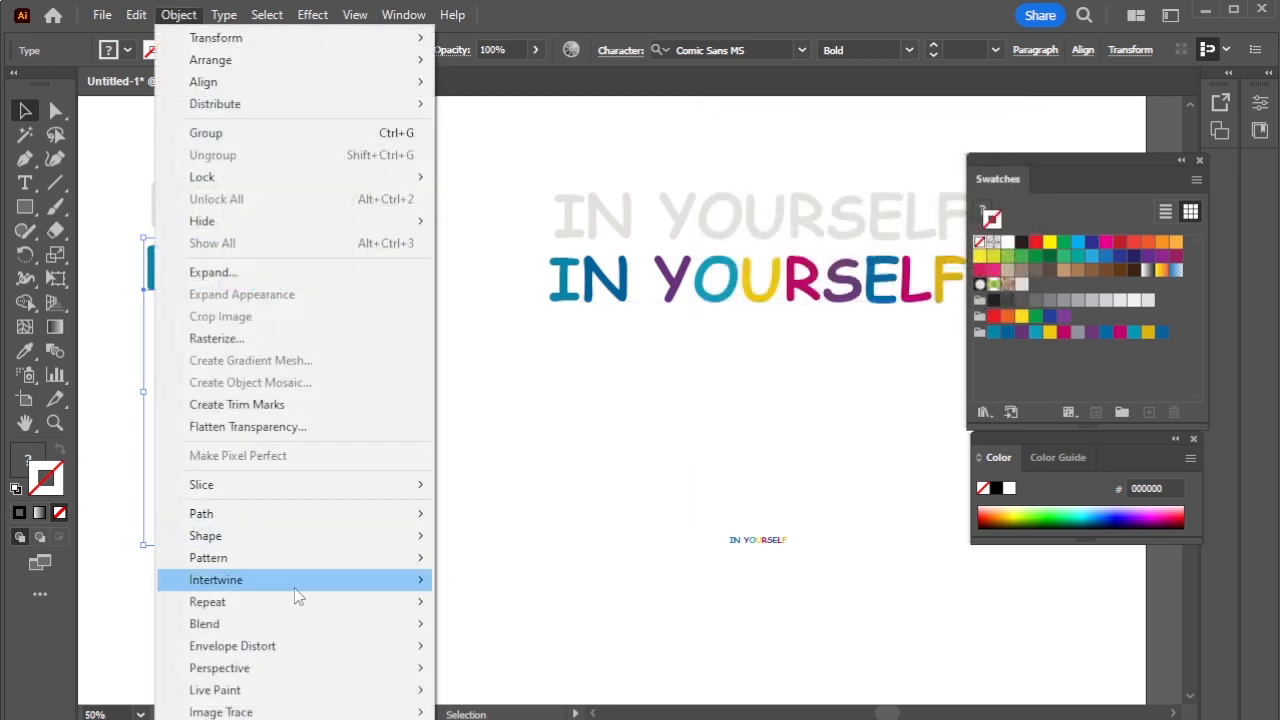
pyautogui.moveTo(307, 622)
pyautogui.click(495, 624)
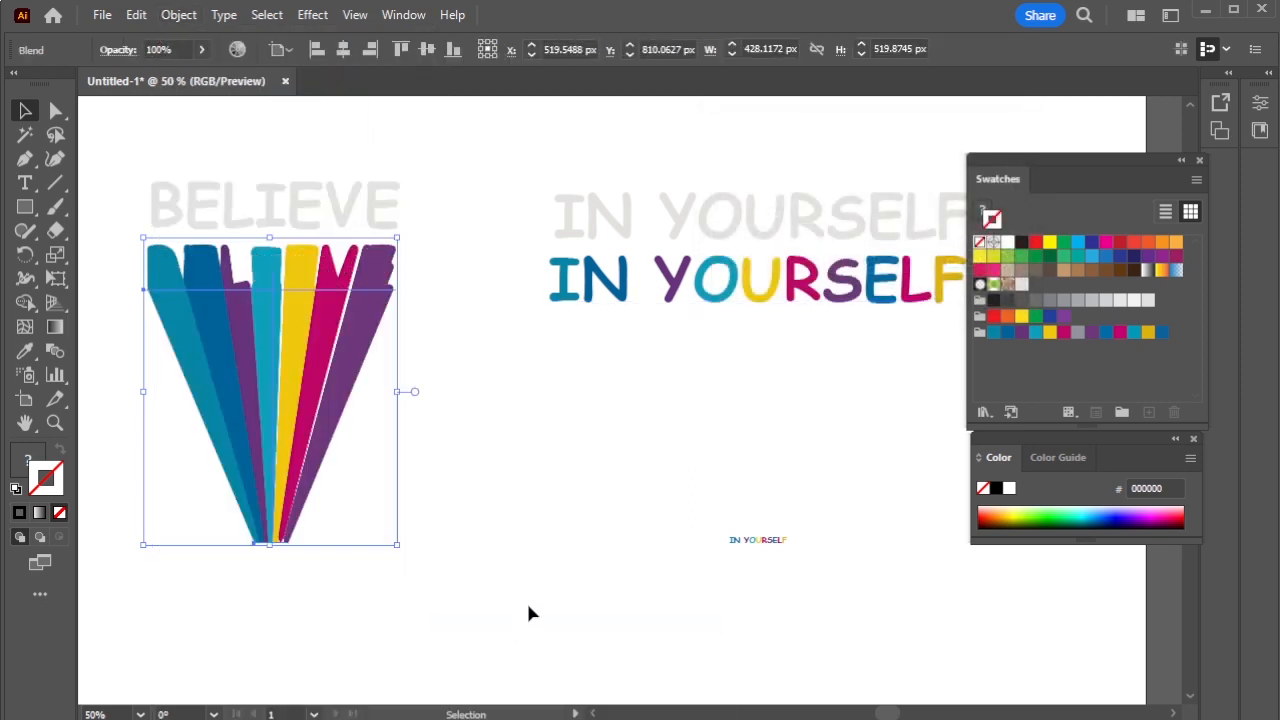
pyautogui.click(449, 403)
# - Blend the coloured IN YOURSELF into its small copy with the same 300 steps
pyautogui.moveTo(480, 284); pyautogui.dragTo(912, 608)
pyautogui.click(178, 14)
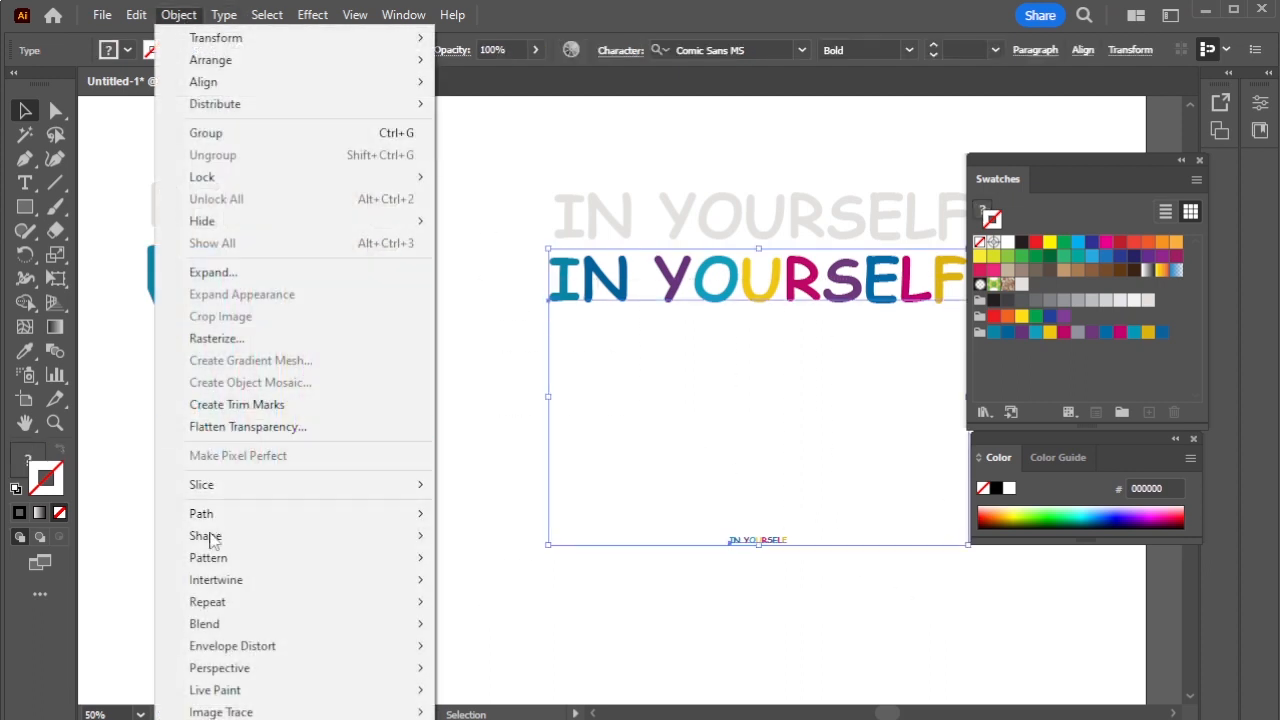
pyautogui.moveTo(285, 624)
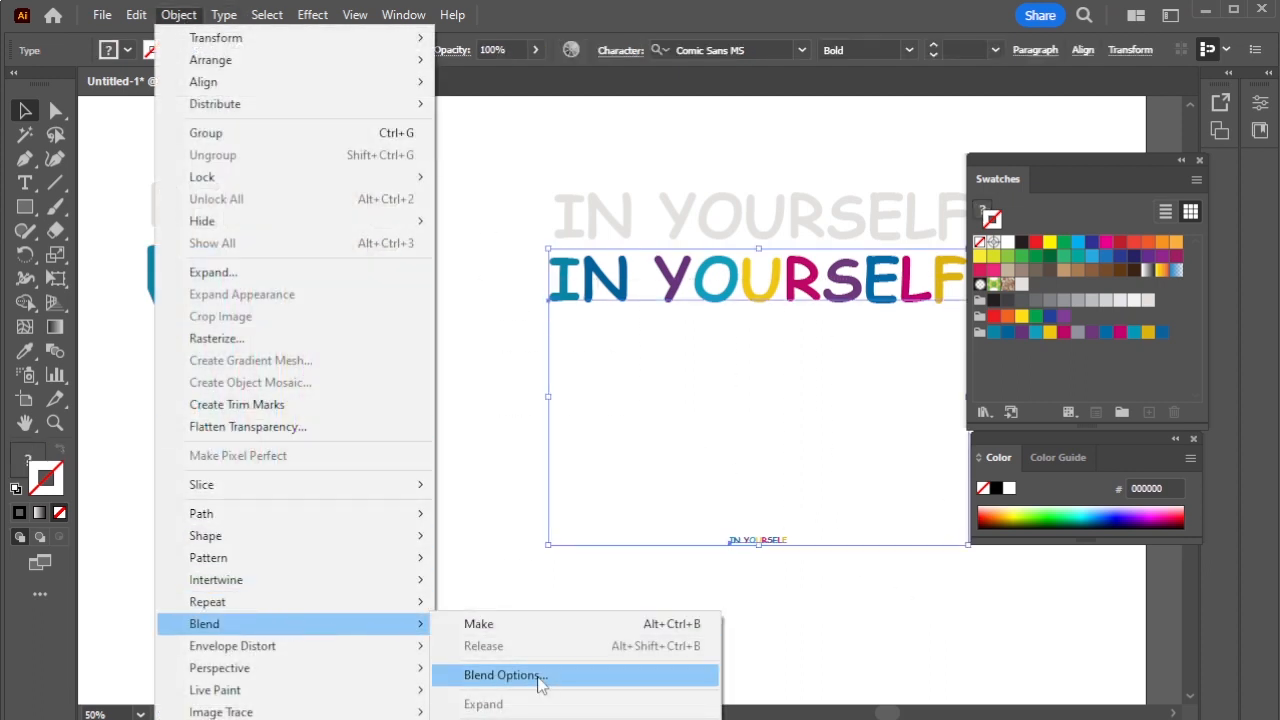
pyautogui.click(523, 677)
pyautogui.click(872, 265)
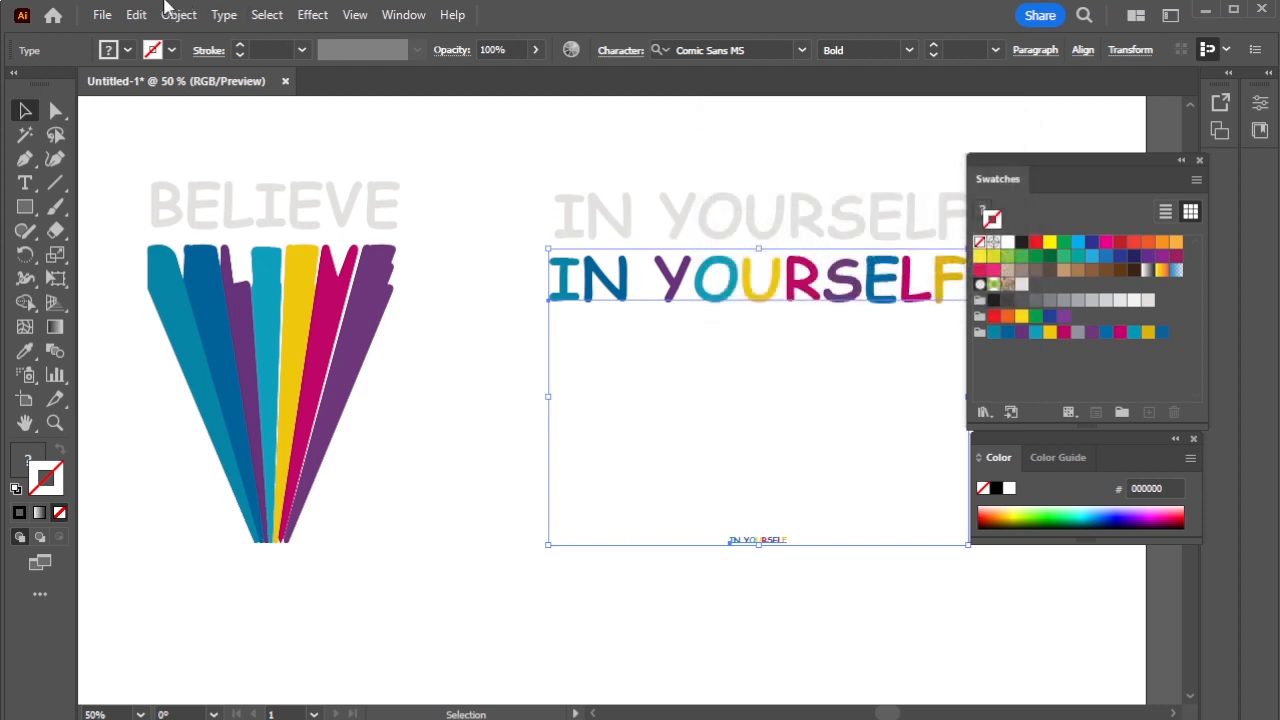
pyautogui.click(178, 14)
pyautogui.moveTo(251, 630)
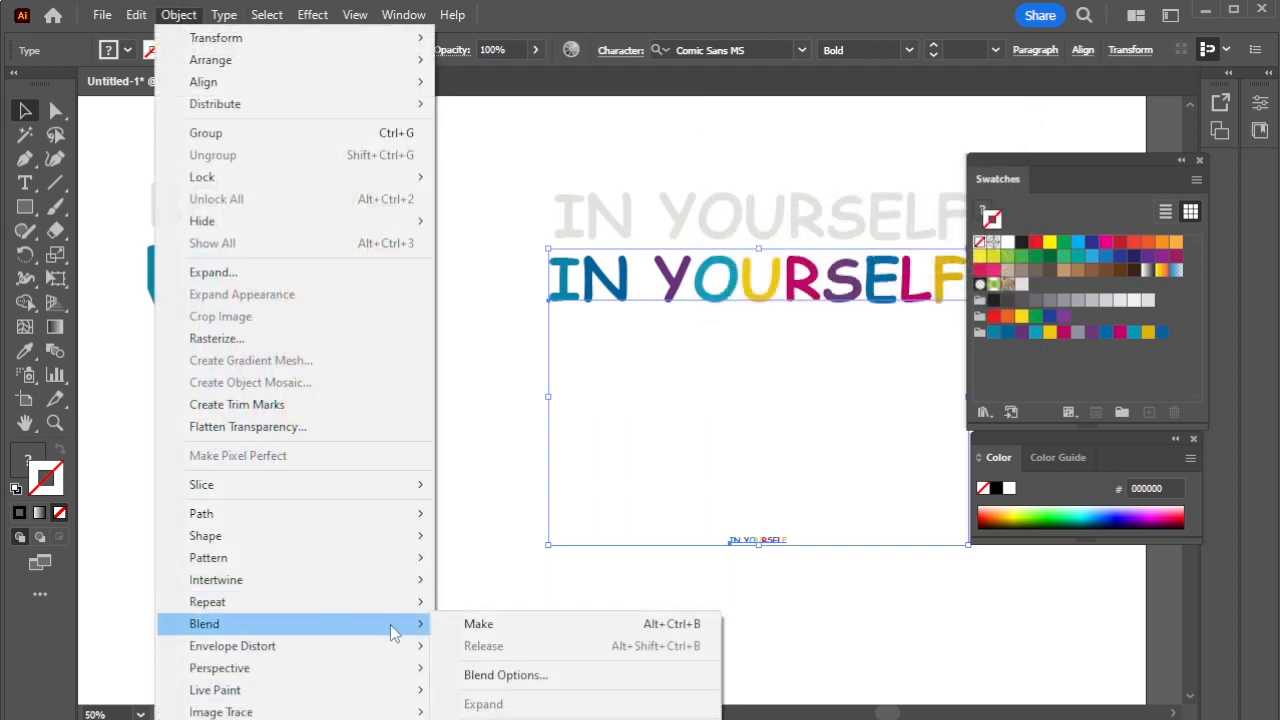
pyautogui.click(479, 630)
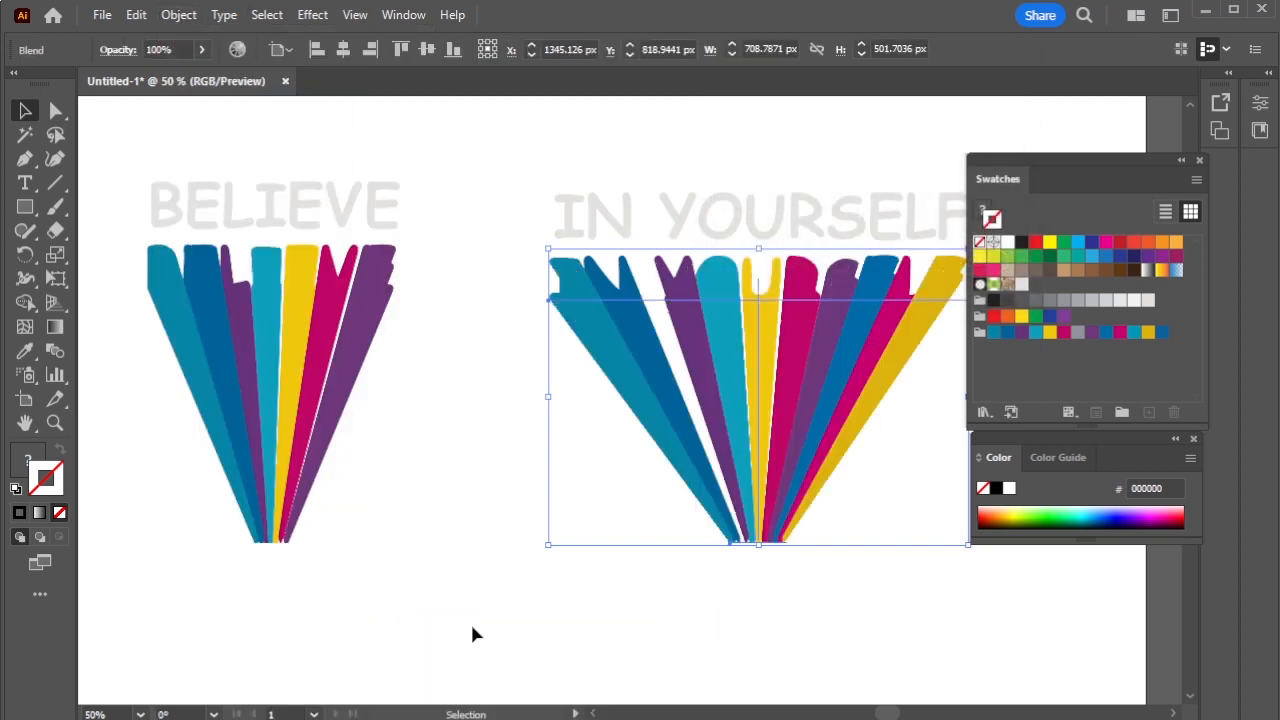
pyautogui.click(416, 472)
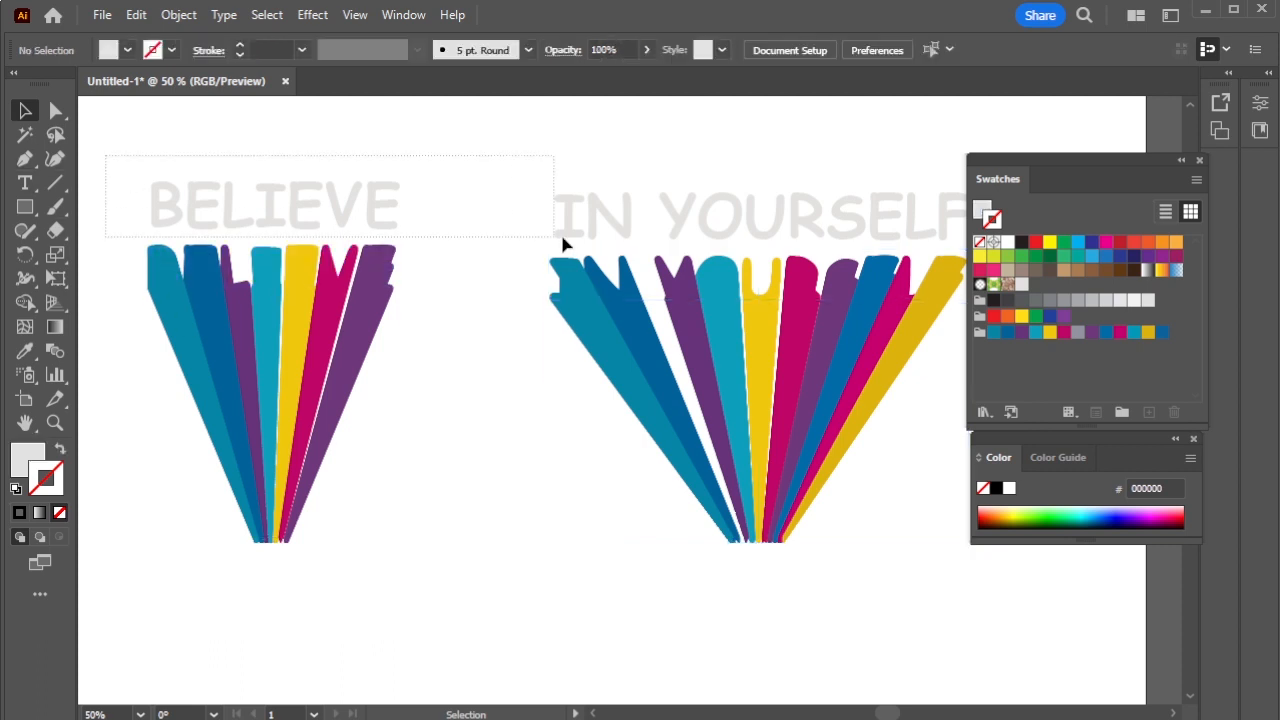
# - Give the grey BELIEVE and IN YOURSELF a 2 pt black outline
pyautogui.moveTo(562, 238); pyautogui.dragTo(715, 227)
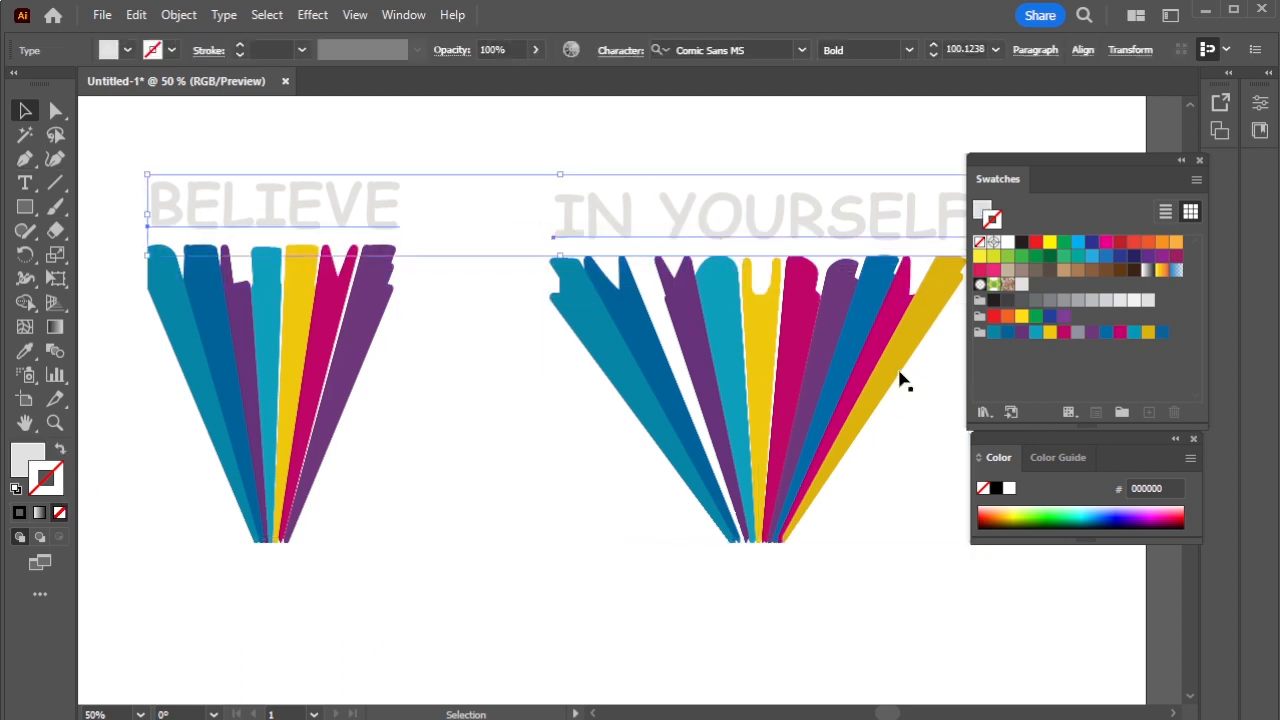
pyautogui.click(996, 488)
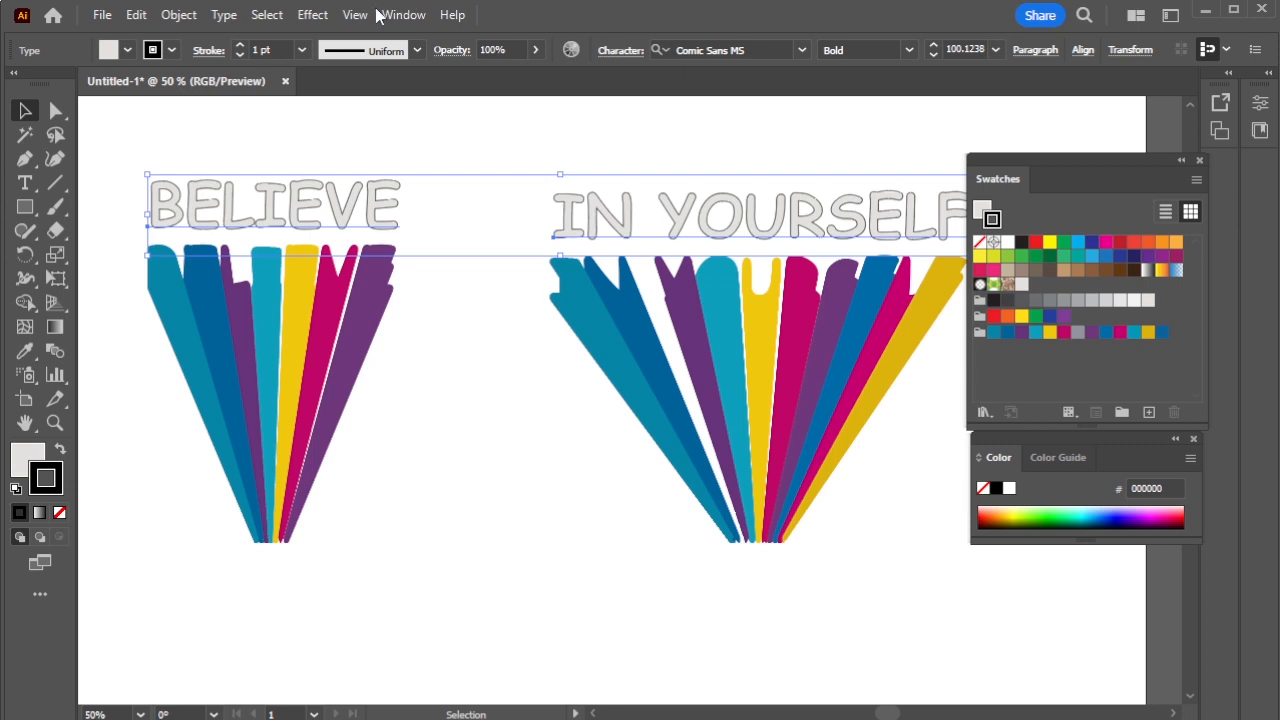
pyautogui.click(239, 50)
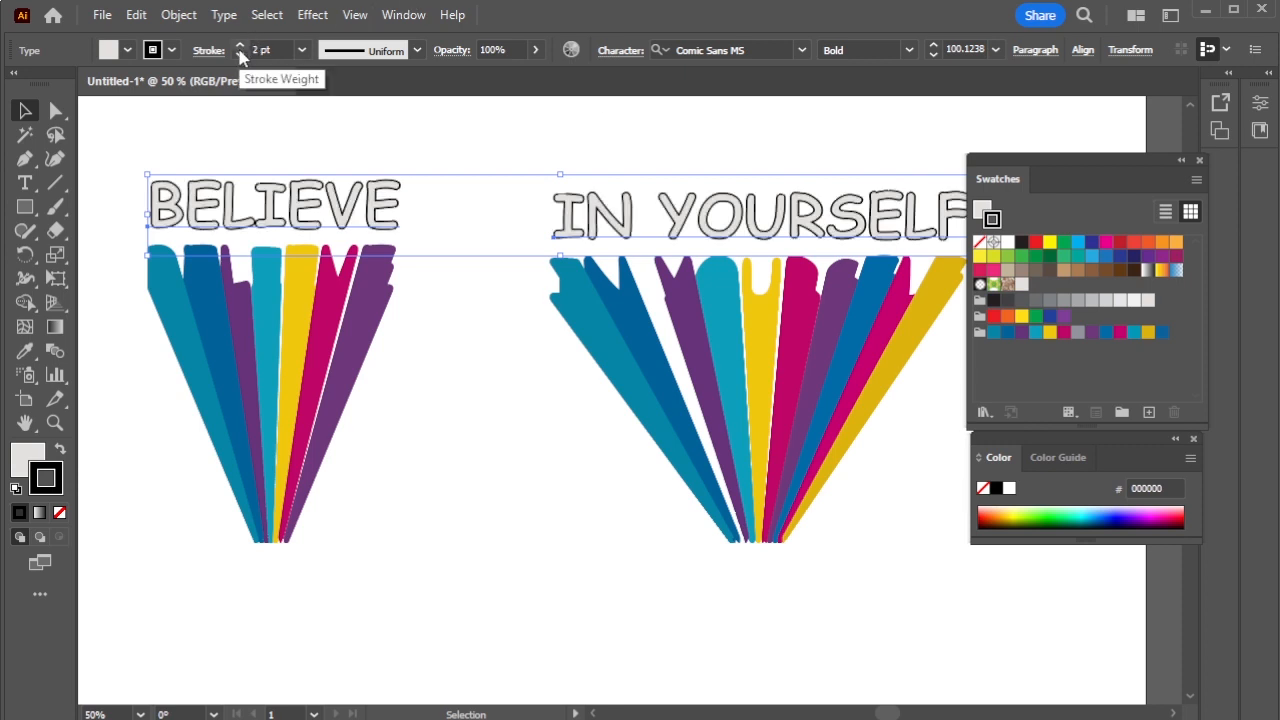
pyautogui.click(450, 360)
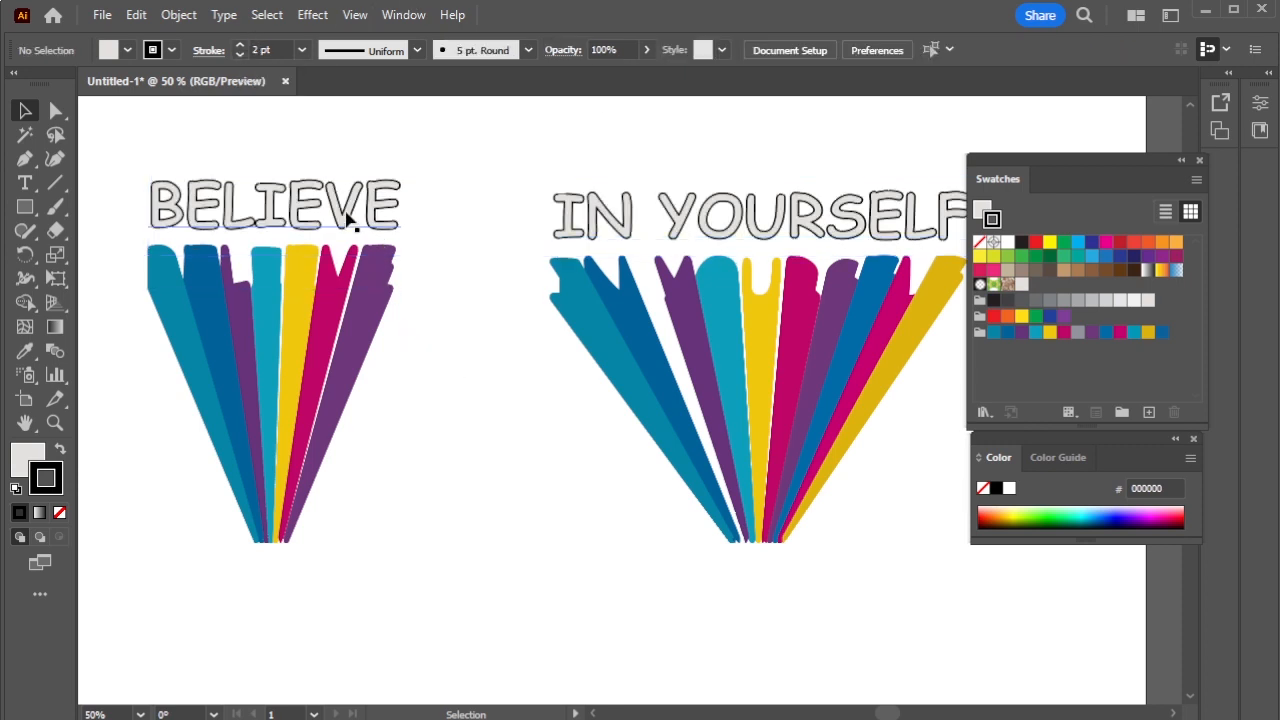
# - Bring both text lines in front of the rainbow rays and move them down slightly
pyautogui.moveTo(350, 220)
pyautogui.mouseDown()
pyautogui.moveTo(348, 290)
pyautogui.moveTo(346, 198)
pyautogui.mouseUp()
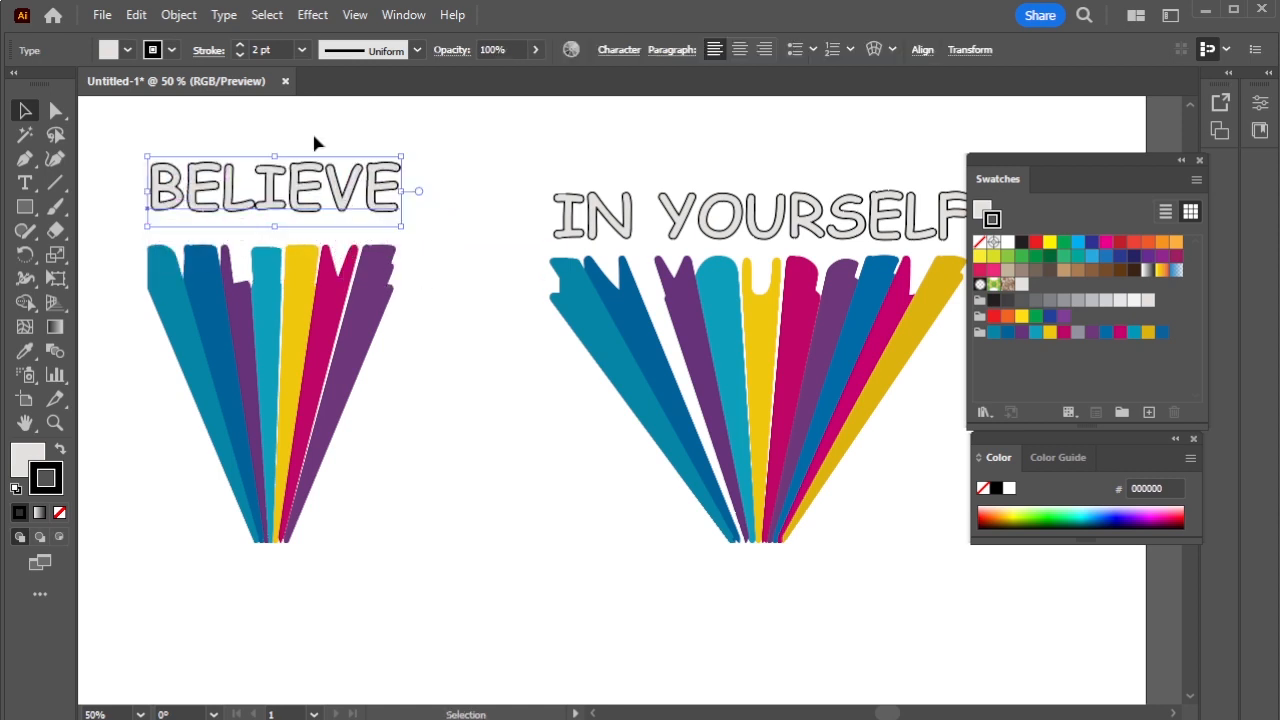
pyautogui.hotkey('ctrl', 'z')
pyautogui.moveTo(310, 138); pyautogui.dragTo(594, 246)
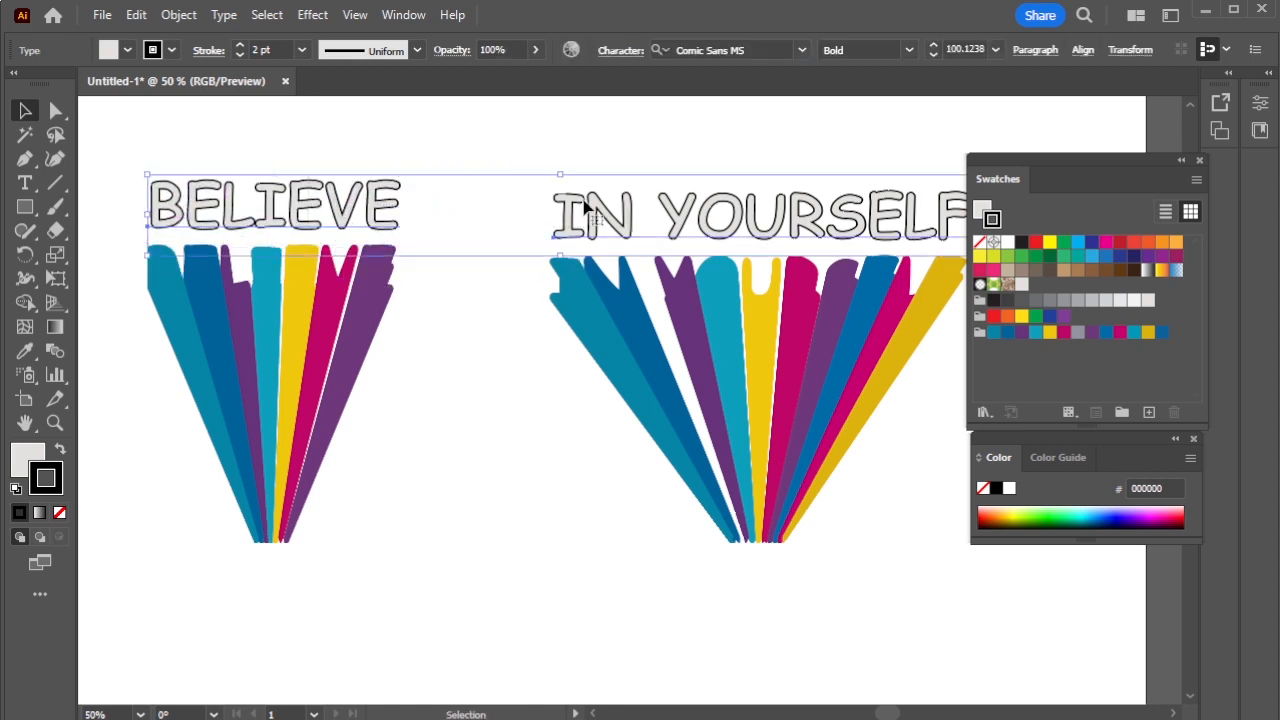
pyautogui.rightClick(587, 203)
pyautogui.moveTo(795, 670)
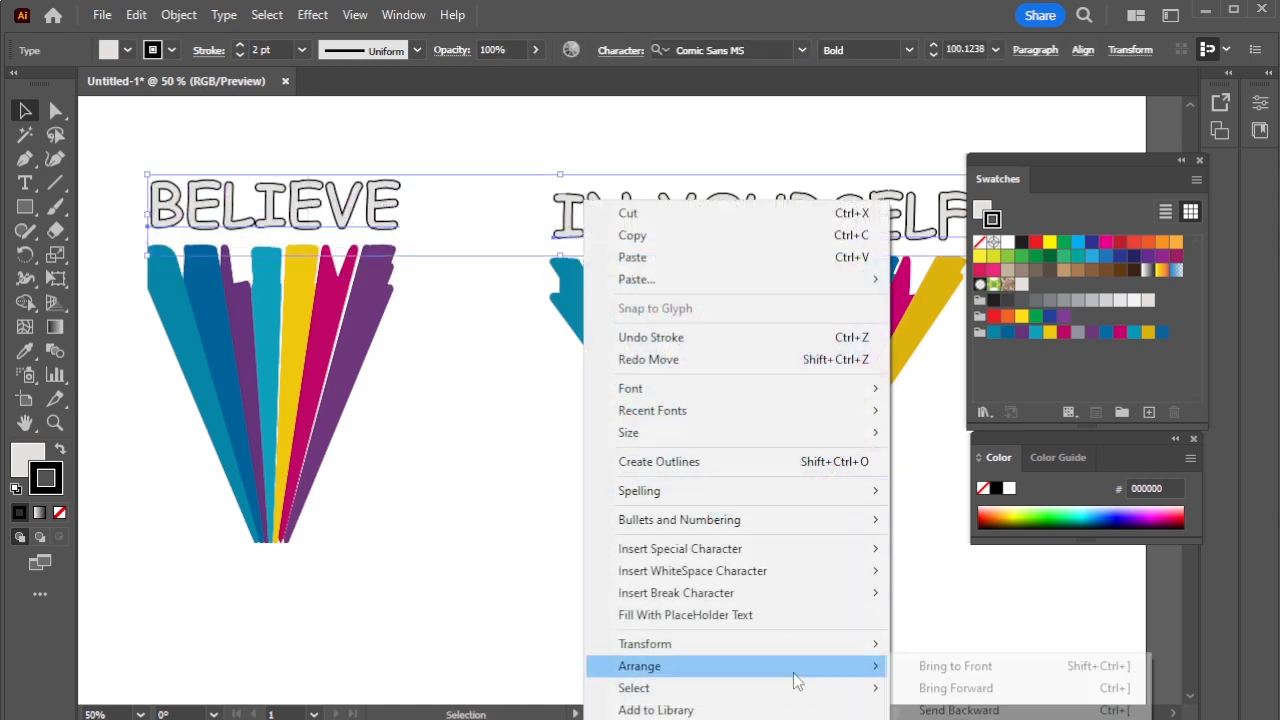
pyautogui.click(978, 666)
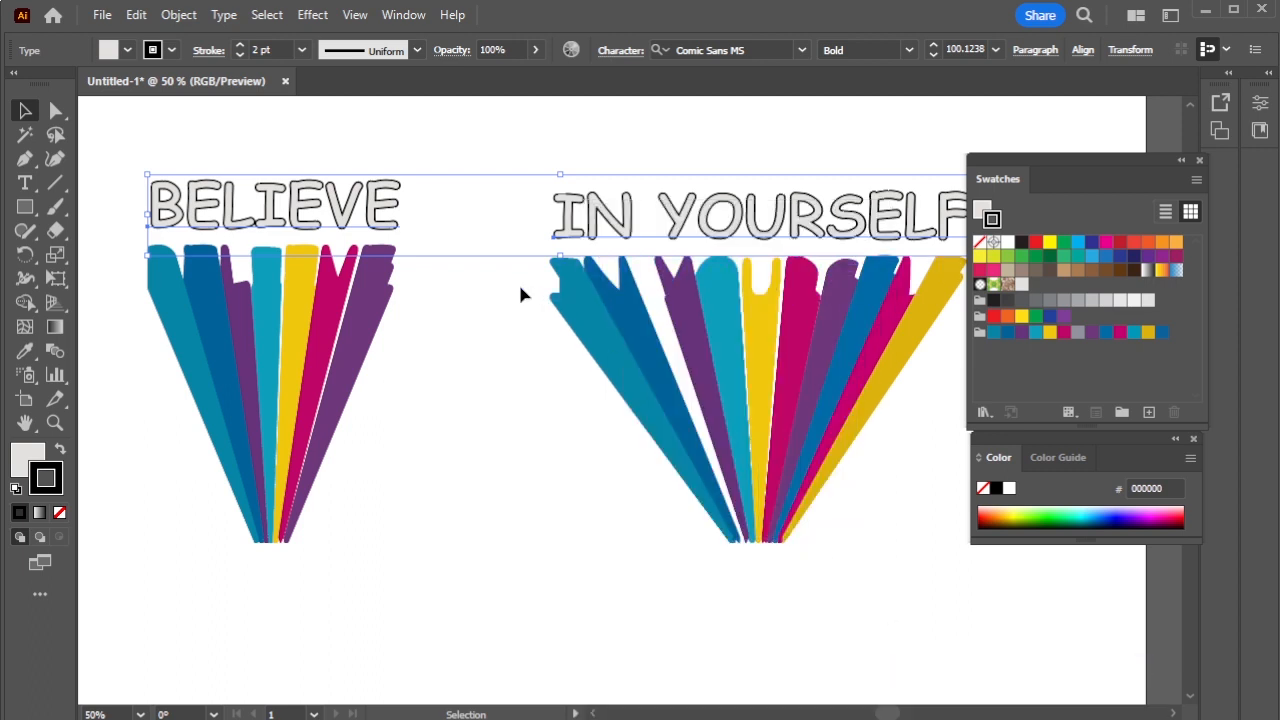
pyautogui.click(491, 309)
pyautogui.click(352, 175)
pyautogui.moveTo(352, 175); pyautogui.dragTo(350, 188)
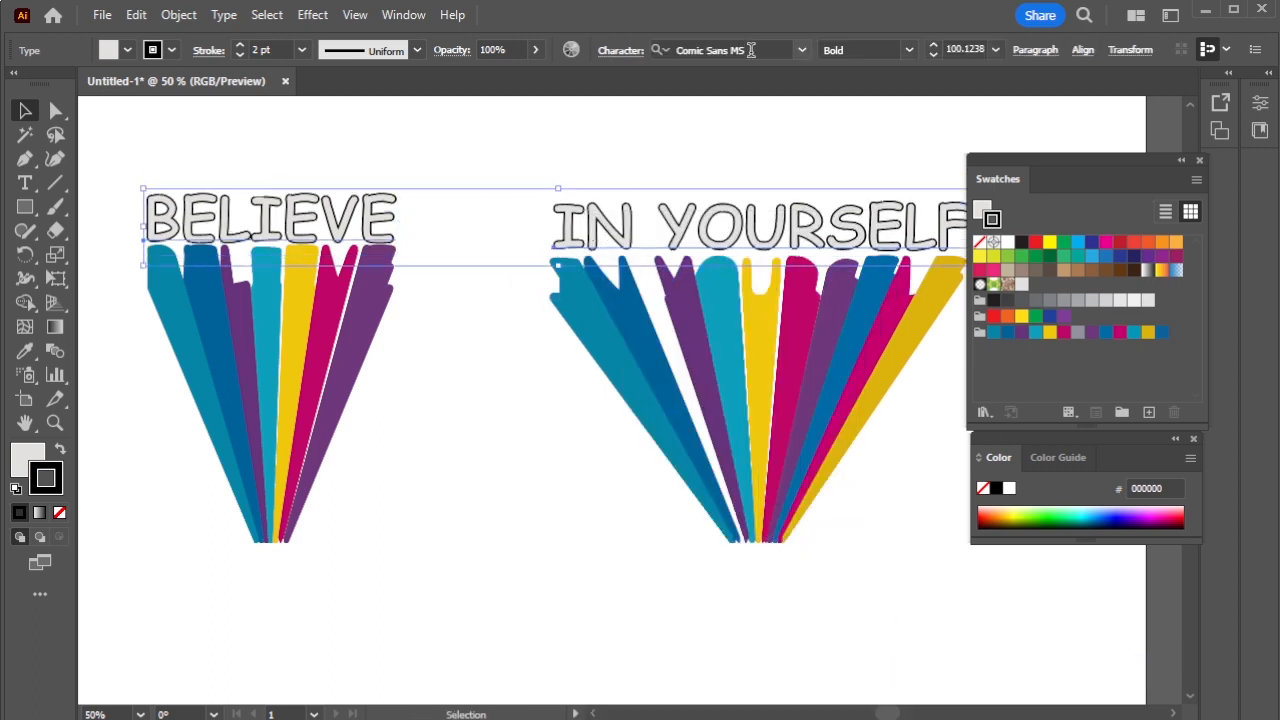
pyautogui.click(126, 330)
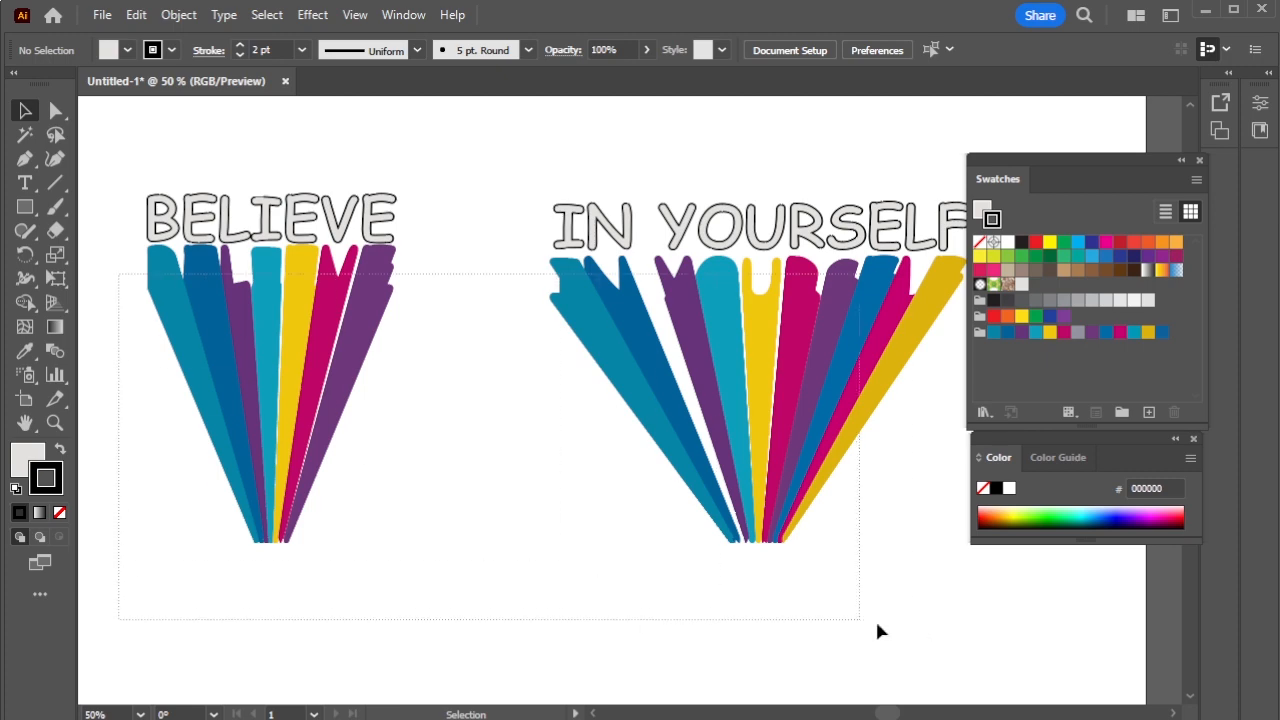
# - Expand all artwork with Object > Expand, keeping Object and Fill checked
pyautogui.hotkey('ctrl', 'a')
pyautogui.click(178, 14)
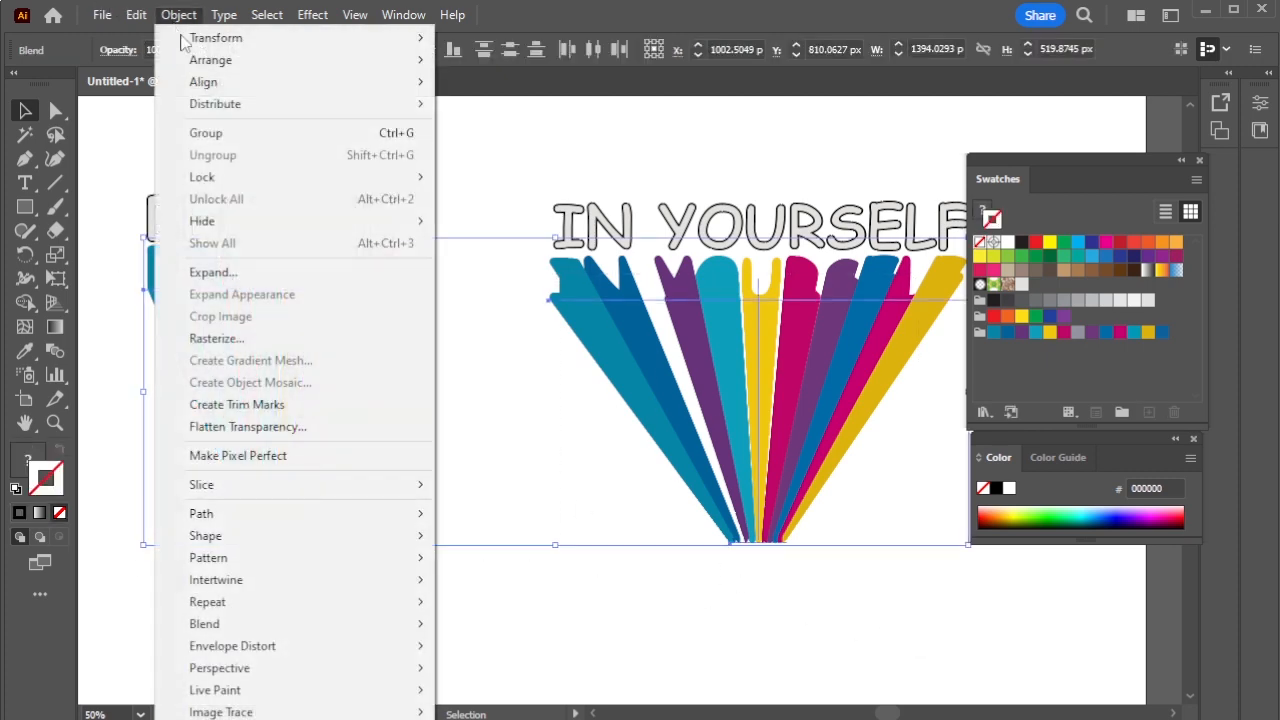
pyautogui.click(265, 272)
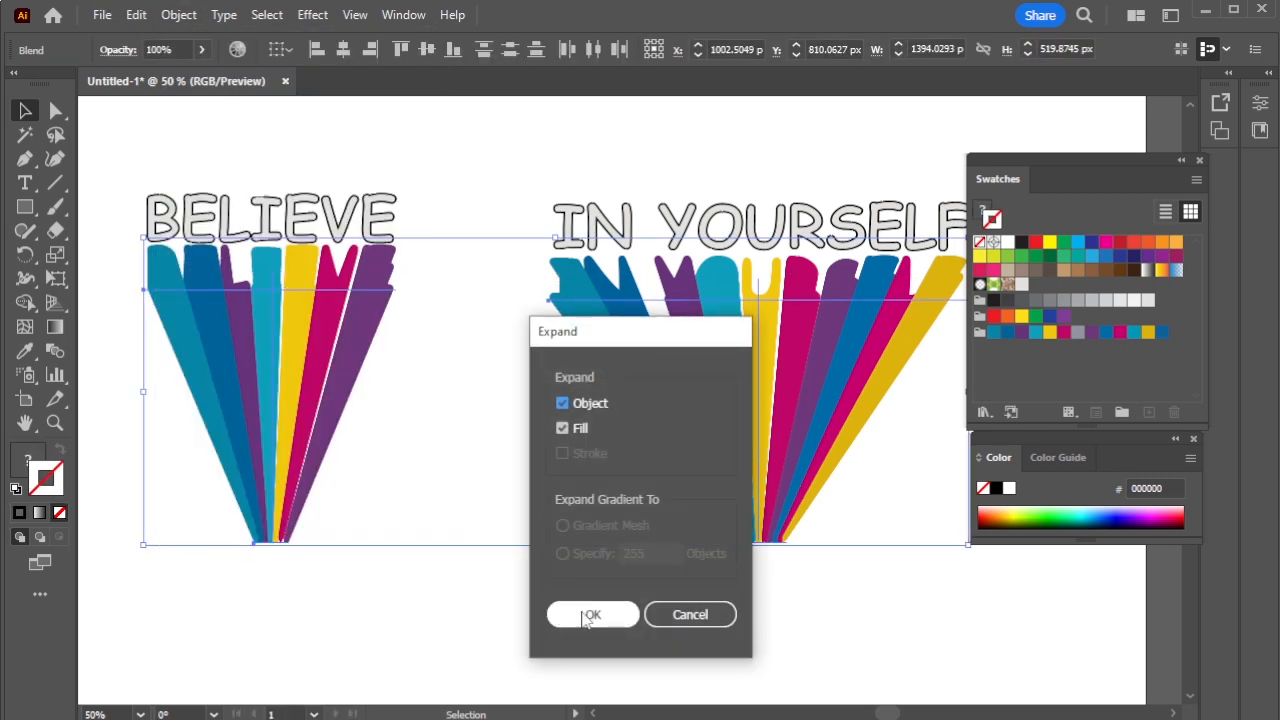
pyautogui.click(590, 615)
pyautogui.click(598, 590)
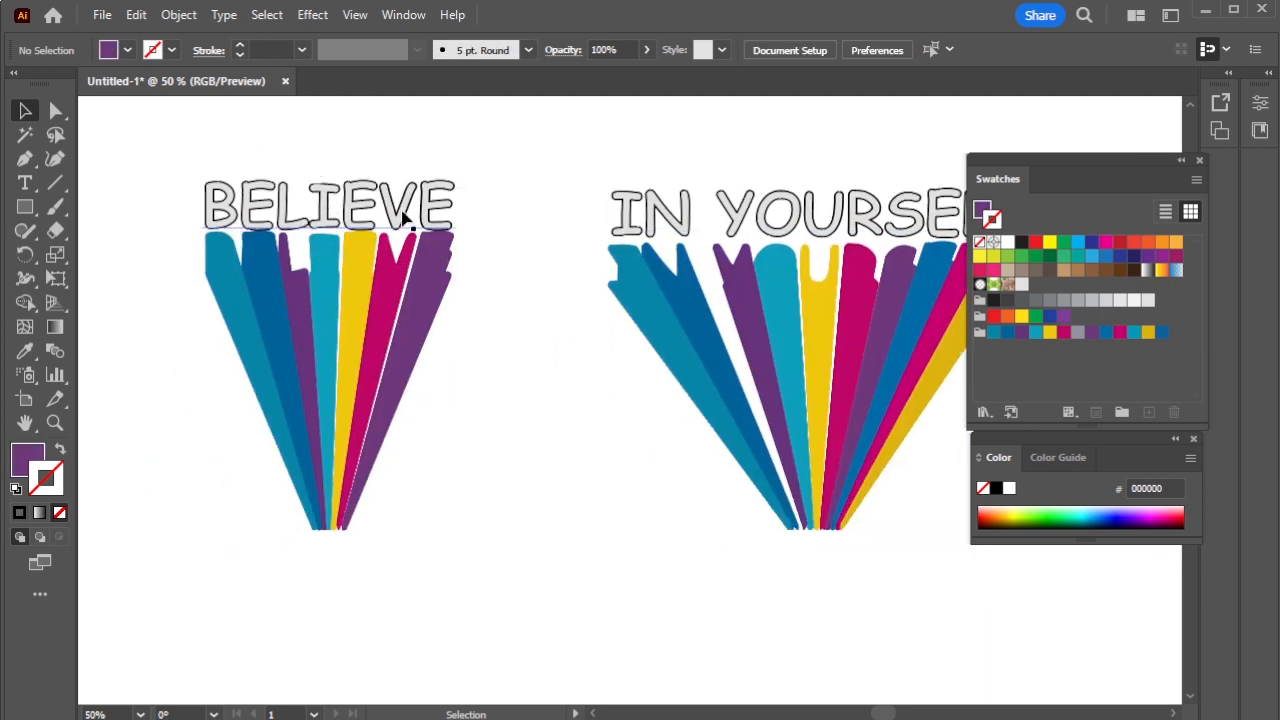
# - Lower BELIEVE and IN YOURSELF so each overlaps the top ends of its own rays
pyautogui.moveTo(398, 212); pyautogui.dragTo(400, 263)
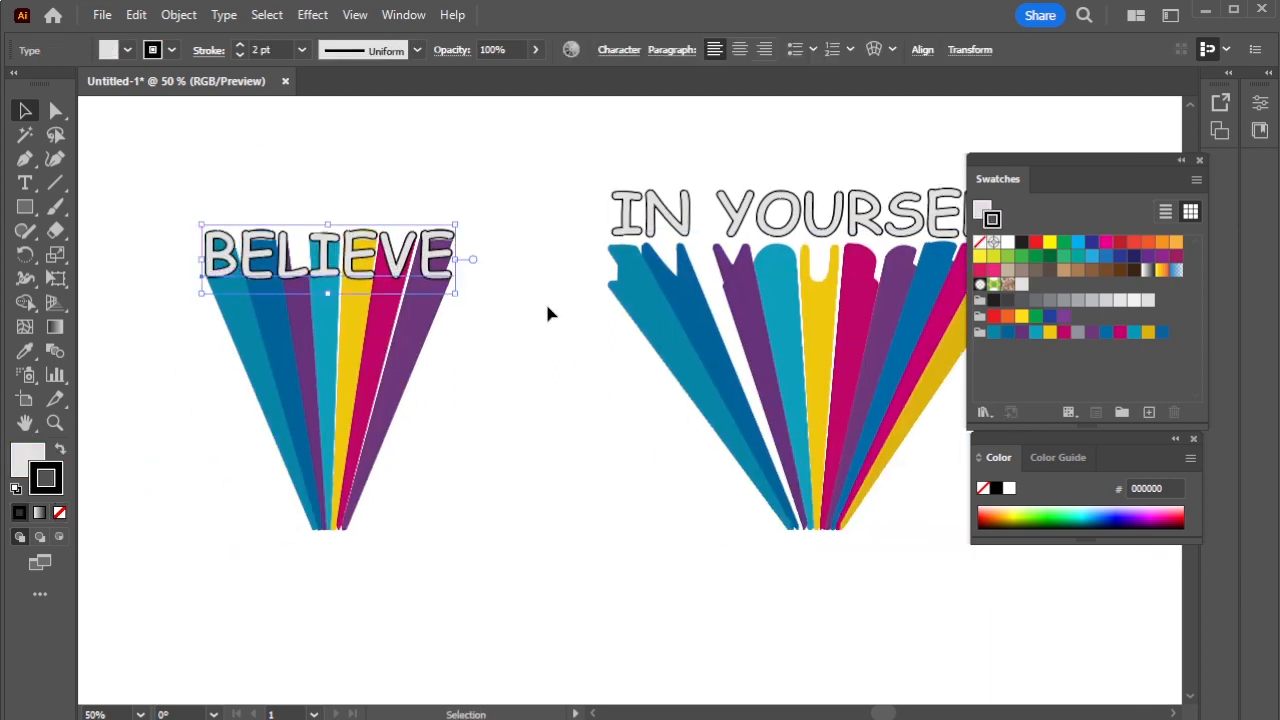
pyautogui.click(544, 305)
pyautogui.moveTo(826, 224); pyautogui.dragTo(820, 272)
pyautogui.press('Left')
pyautogui.press('Left')
pyautogui.press('Left')
pyautogui.press('Left')
pyautogui.press('Down')
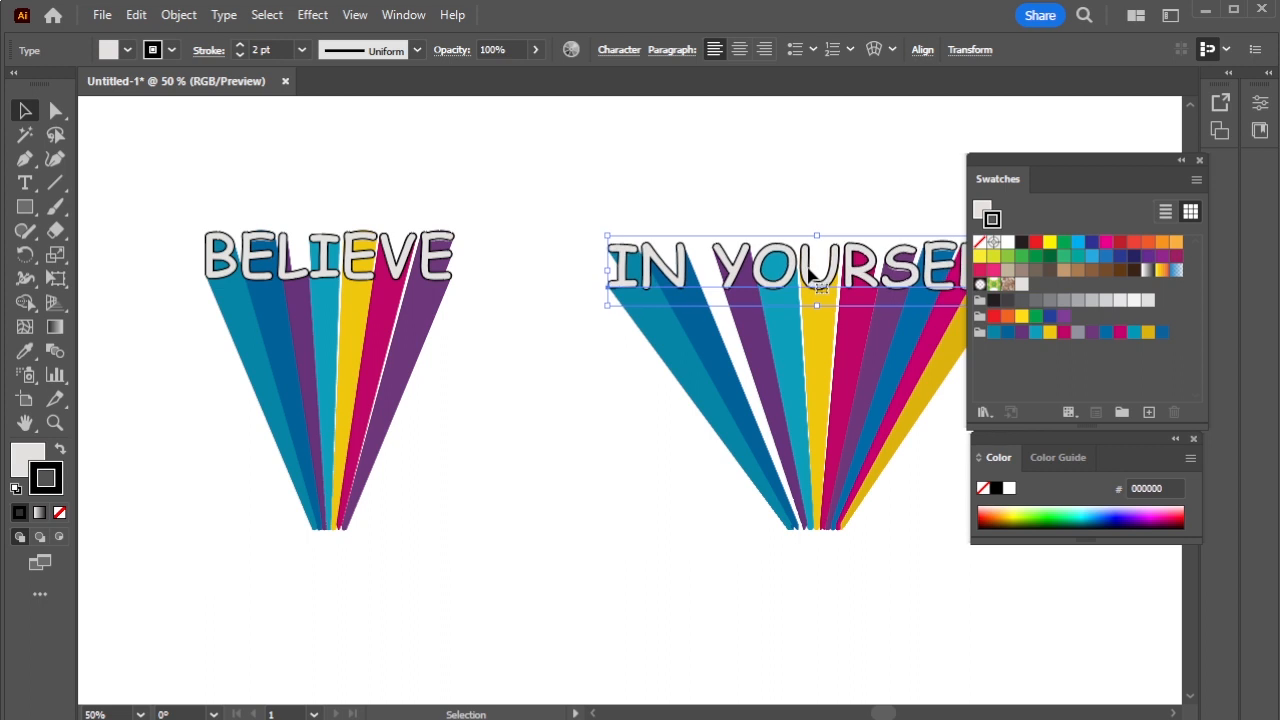
pyautogui.click(493, 184)
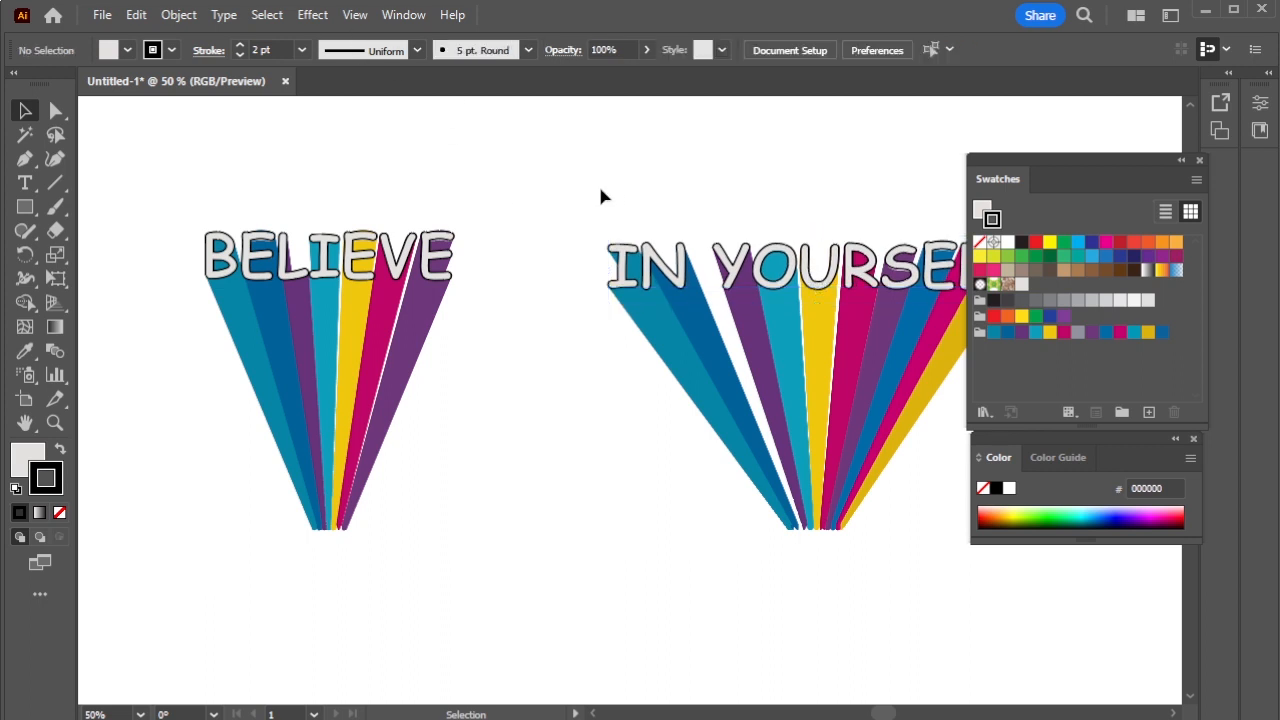
pyautogui.moveTo(586, 194); pyautogui.dragTo(1001, 604)
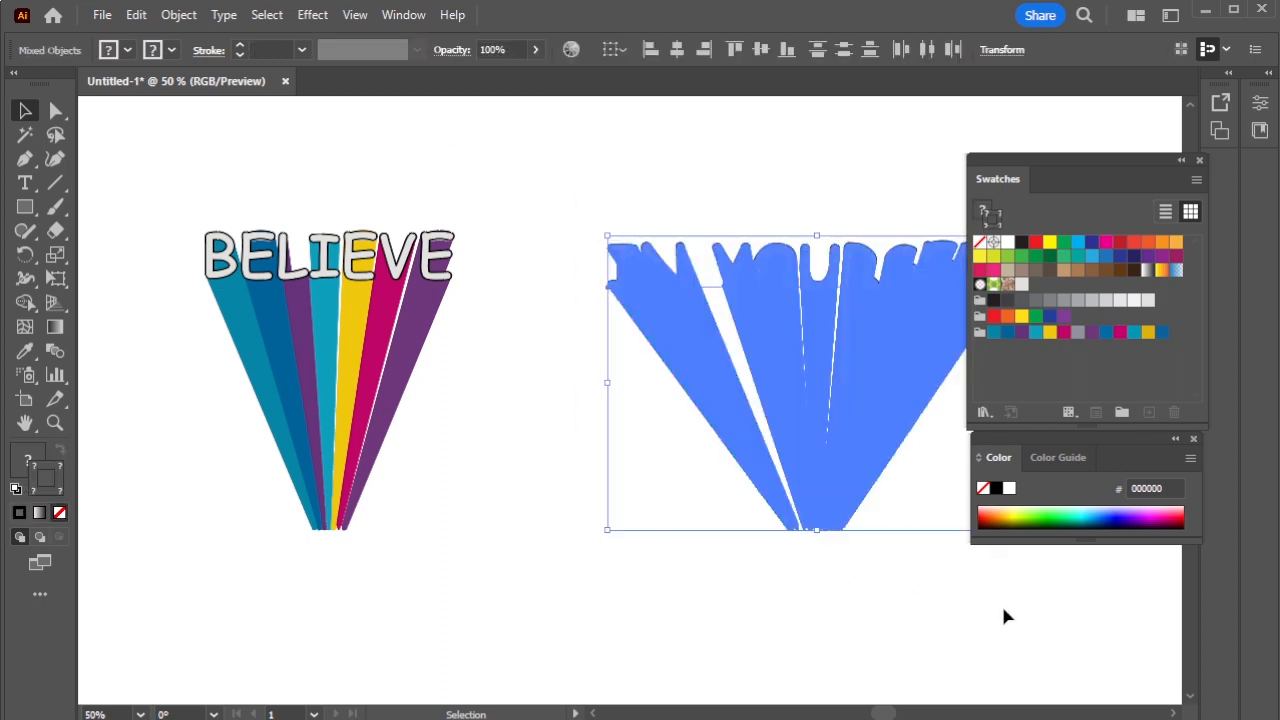
# - Group each word with its rays and place the IN YOURSELF group beneath BELIEVE
pyautogui.hotkey('ctrl', 'g')
pyautogui.hotkey('ctrl', 'g')
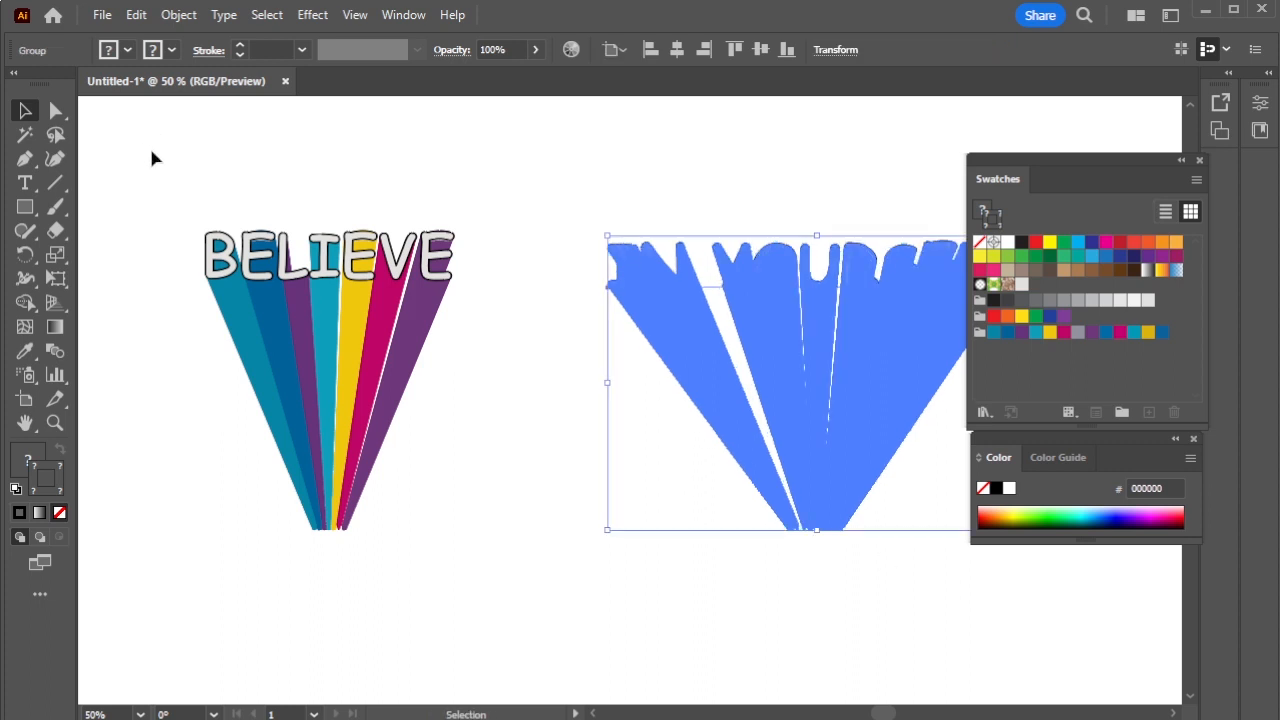
pyautogui.moveTo(180, 172); pyautogui.dragTo(514, 516)
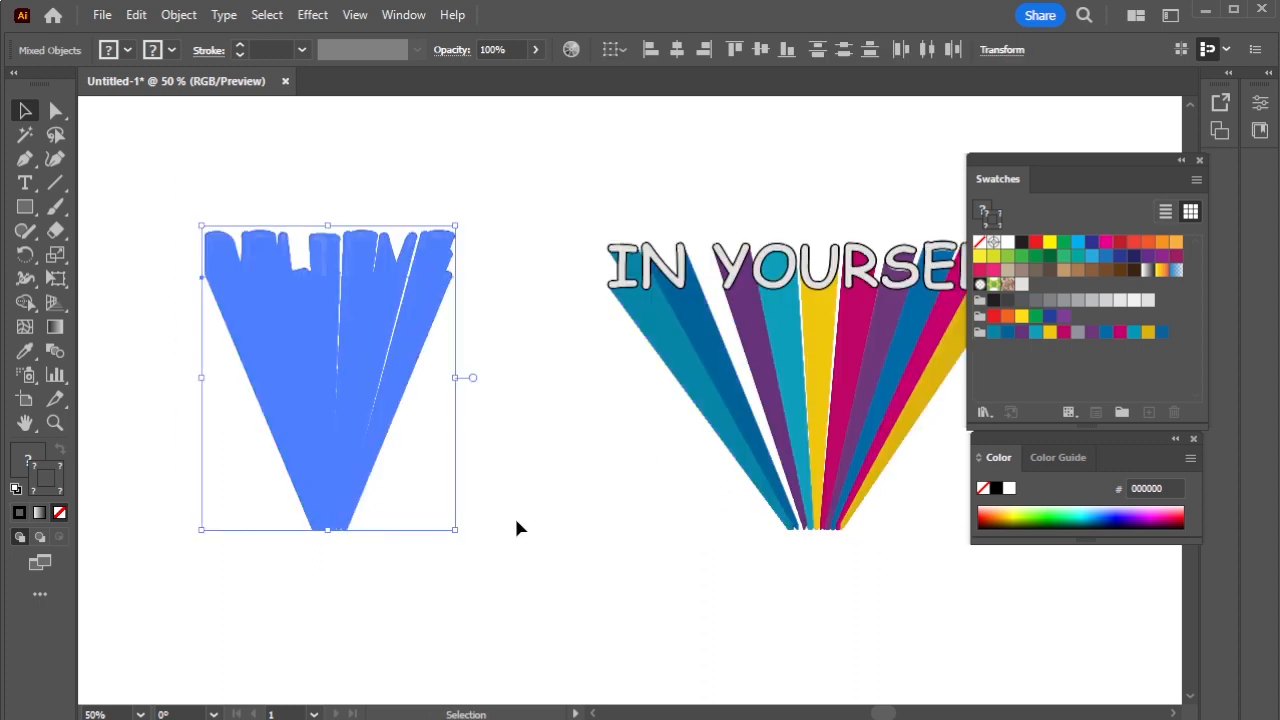
pyautogui.hotkey('ctrl', 'g')
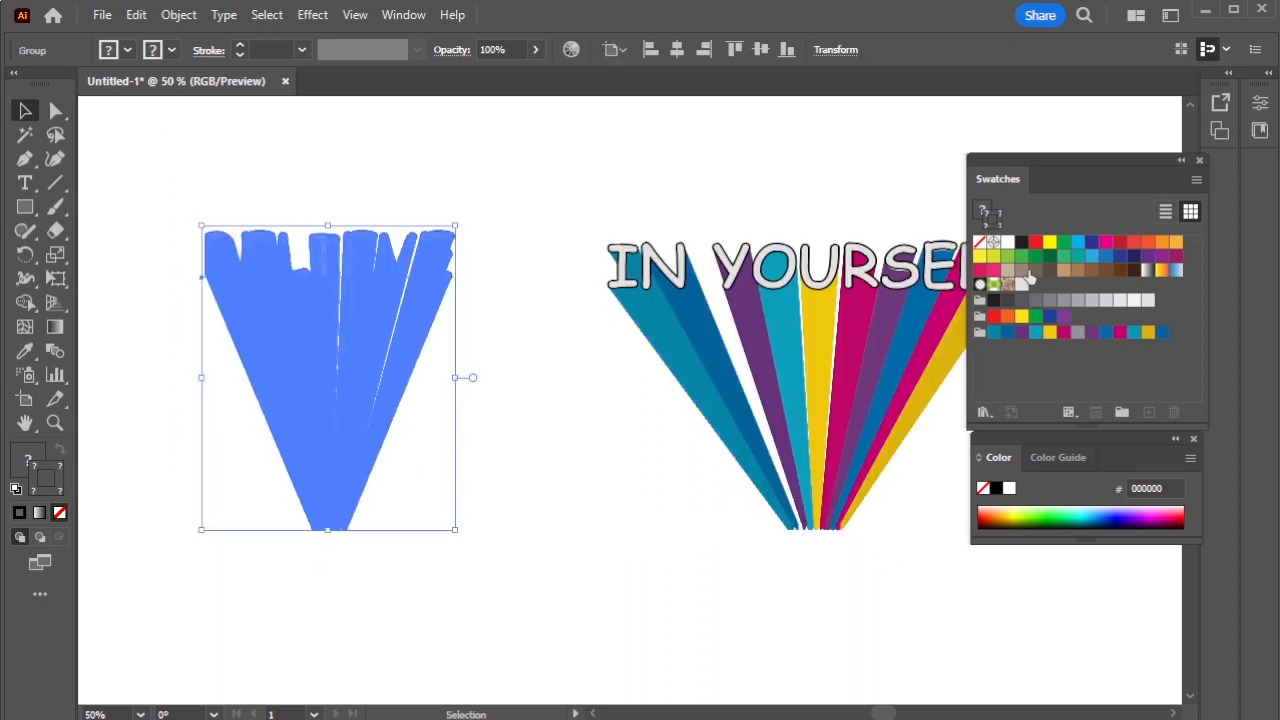
pyautogui.moveTo(851, 309); pyautogui.dragTo(436, 370)
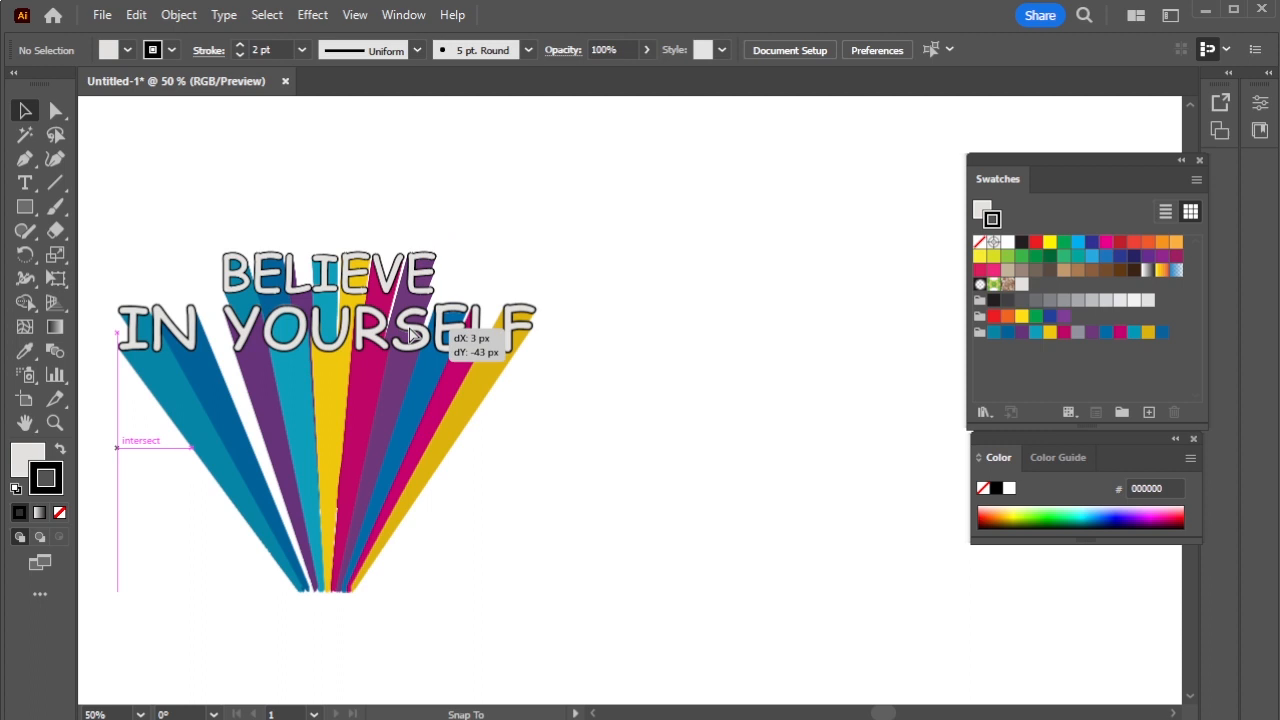
pyautogui.moveTo(408, 337); pyautogui.dragTo(395, 360)
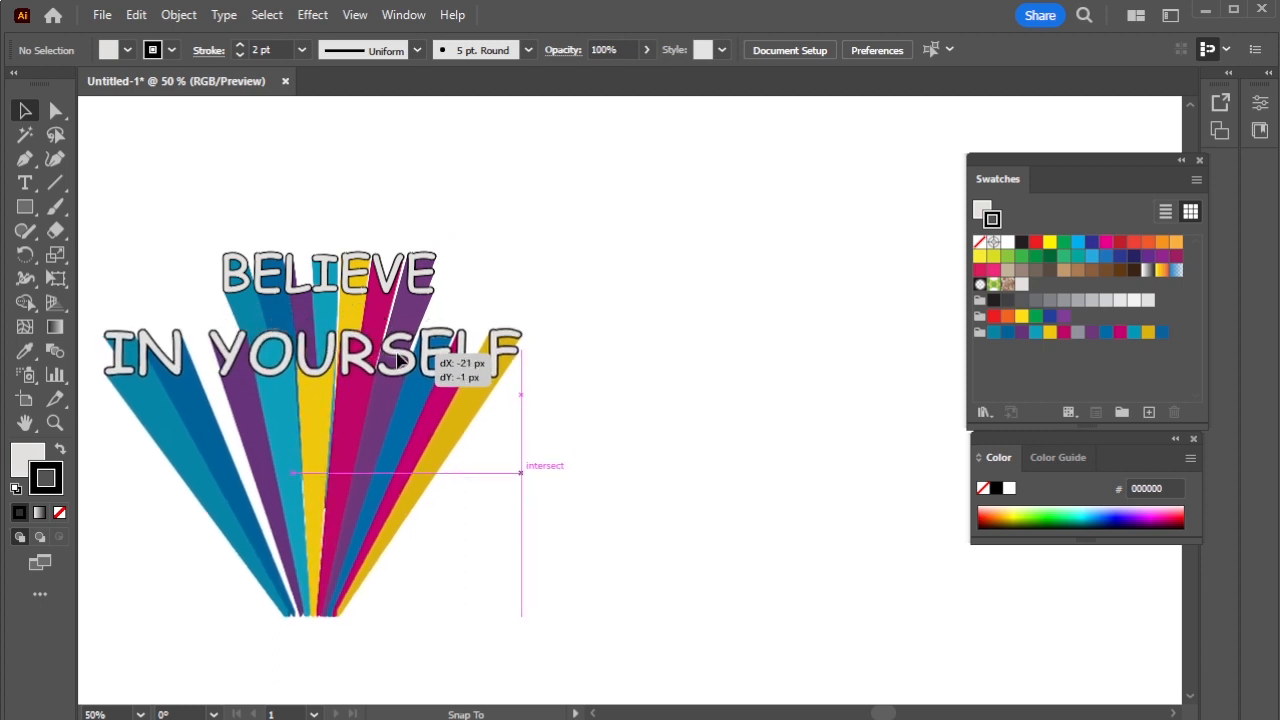
pyautogui.click(707, 390)
# - Scale all artwork up to about 1828 × 1599 px and centre it on the artboard
pyautogui.scroll(-2, 690, 411)
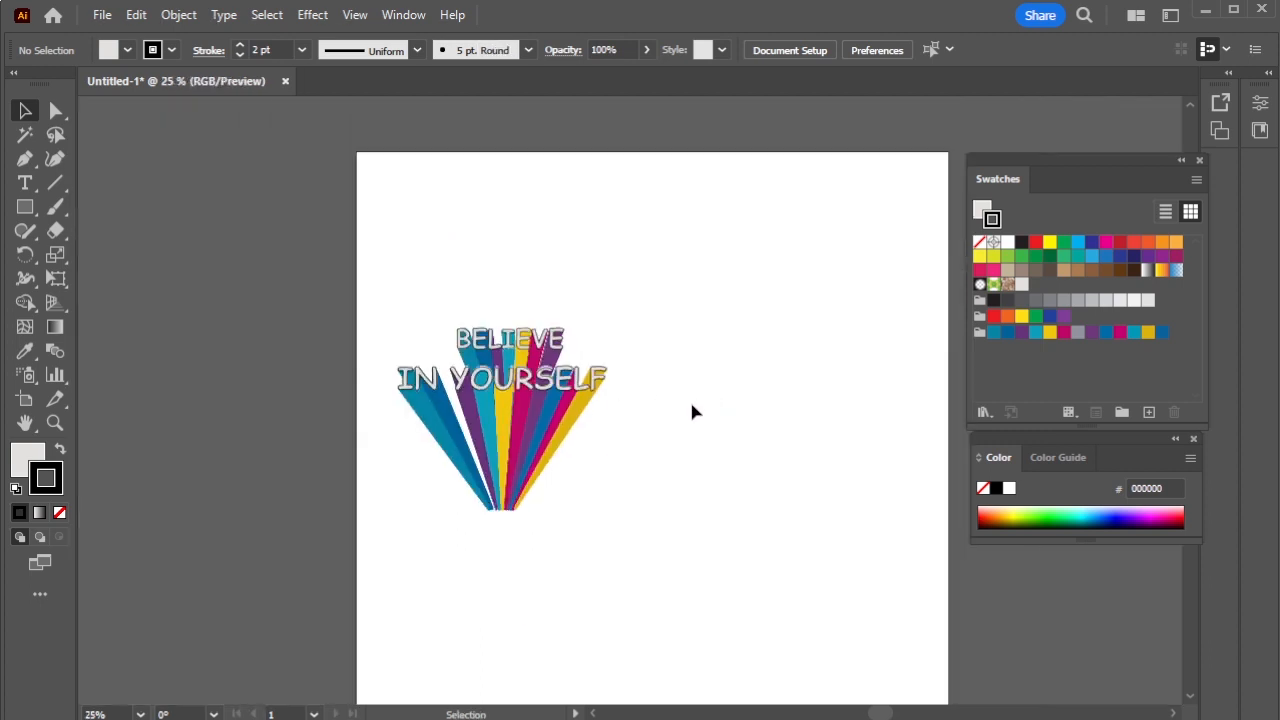
pyautogui.moveTo(360, 297); pyautogui.dragTo(717, 534)
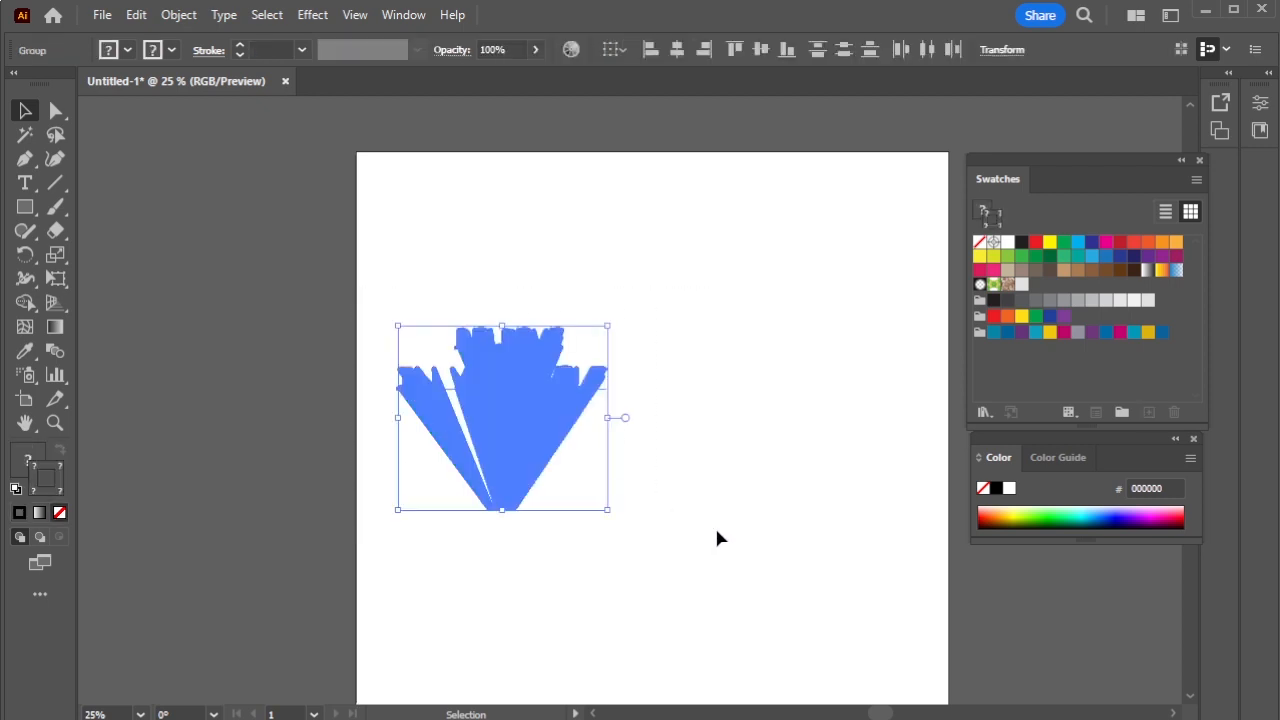
pyautogui.click(714, 536)
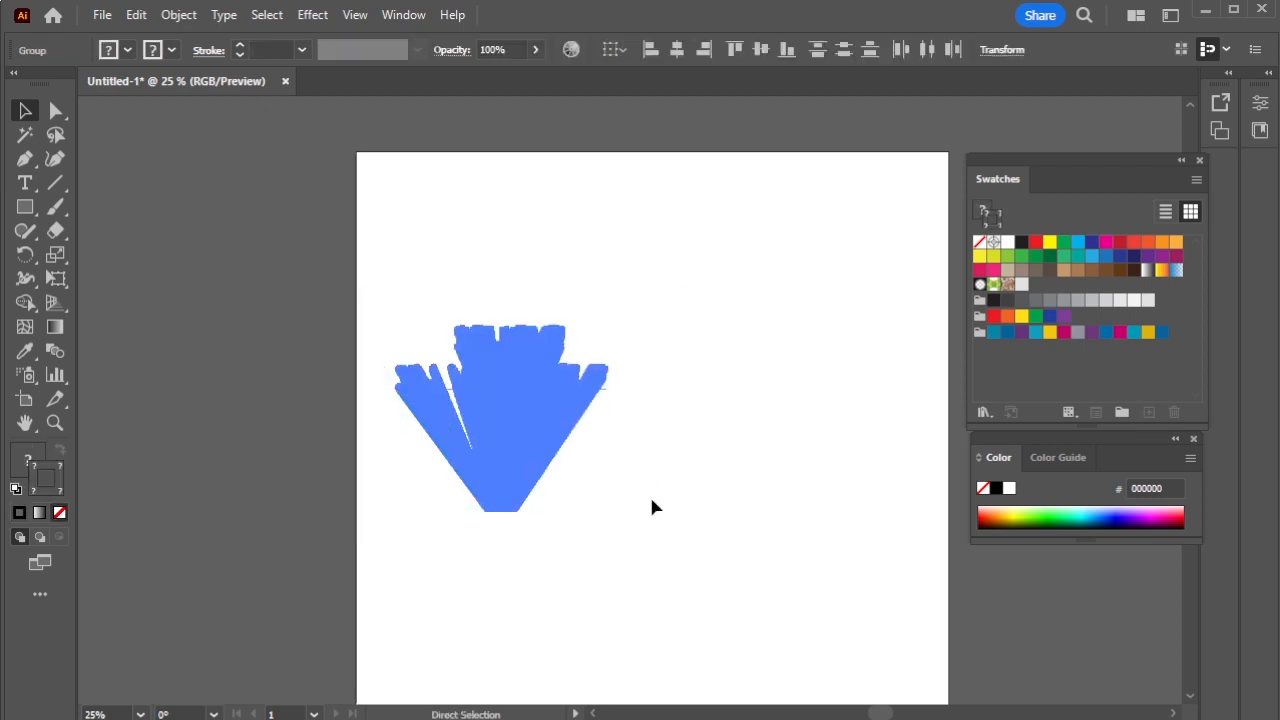
pyautogui.hotkey('ctrl', 'a')
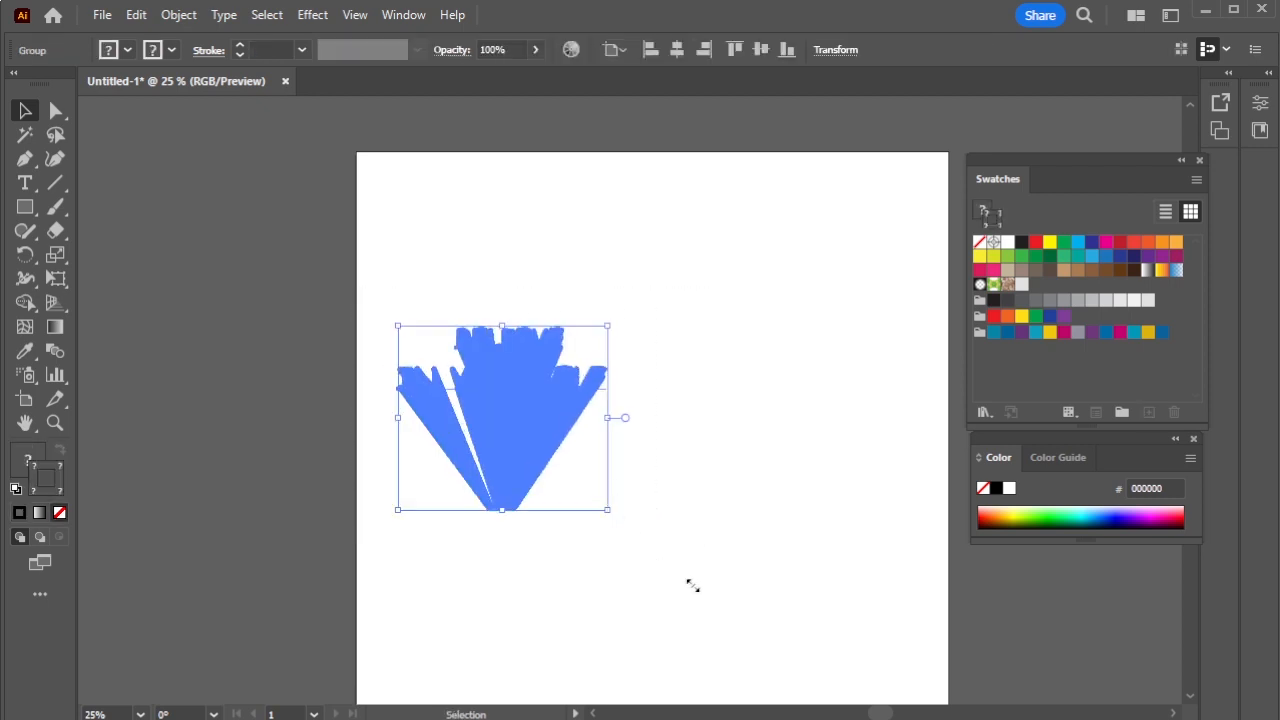
pyautogui.moveTo(692, 585); pyautogui.dragTo(804, 652)
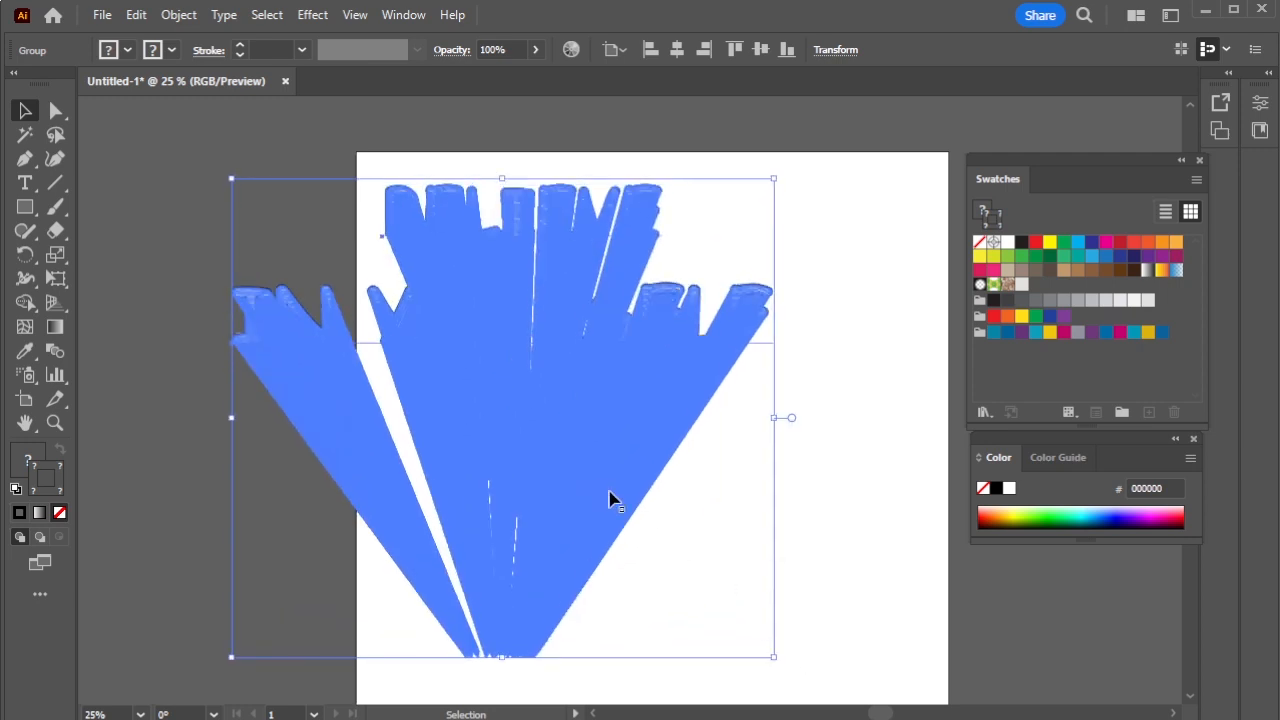
pyautogui.moveTo(675, 545); pyautogui.dragTo(731, 531)
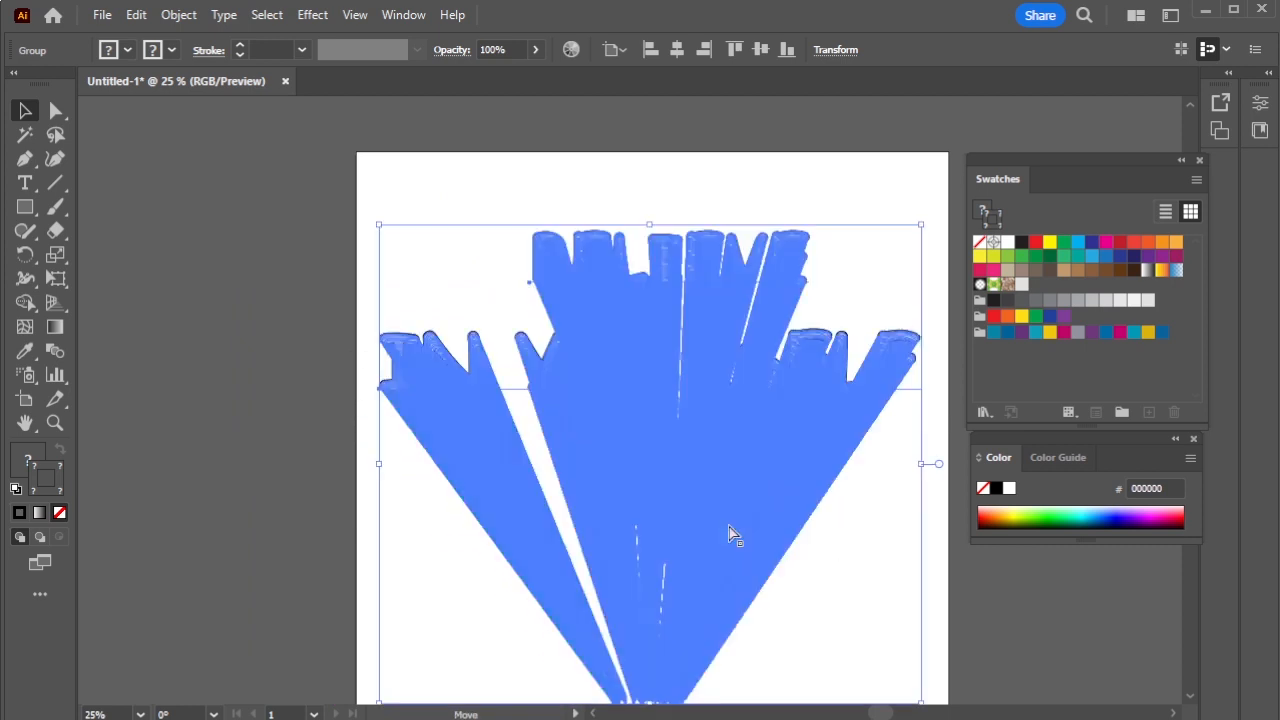
pyautogui.hotkey('ctrl', '0')
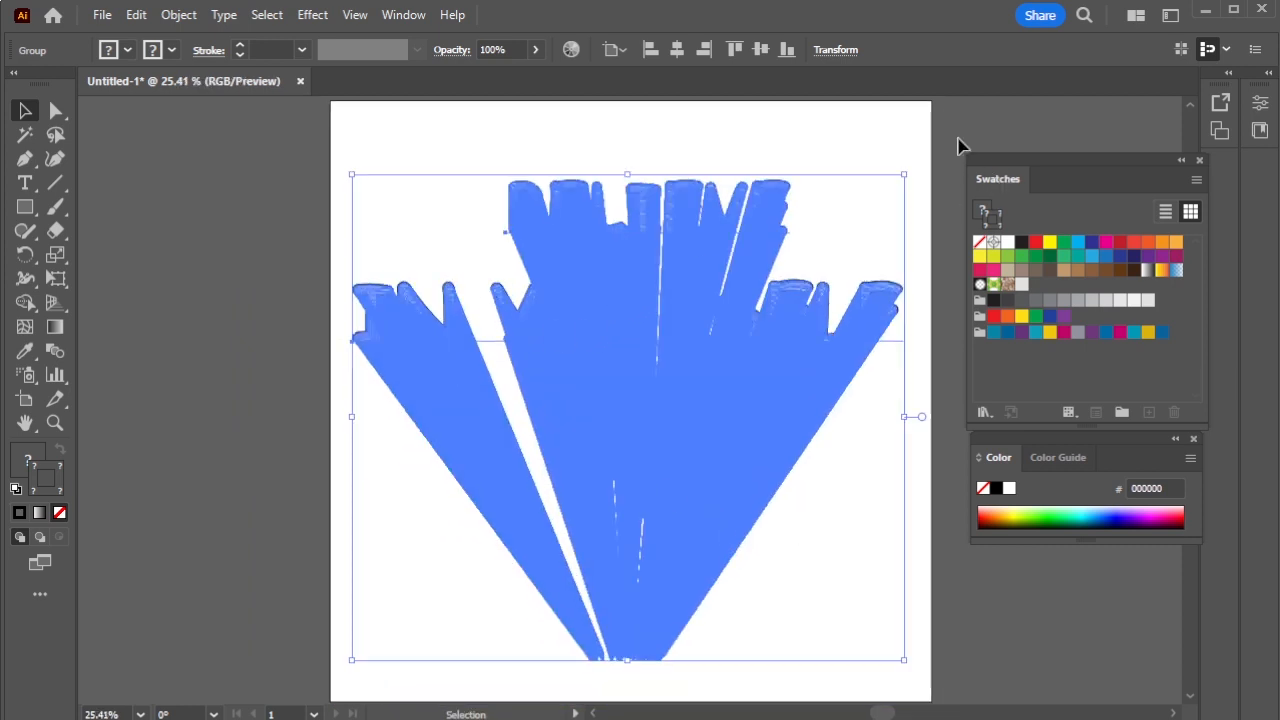
pyautogui.click(960, 143)
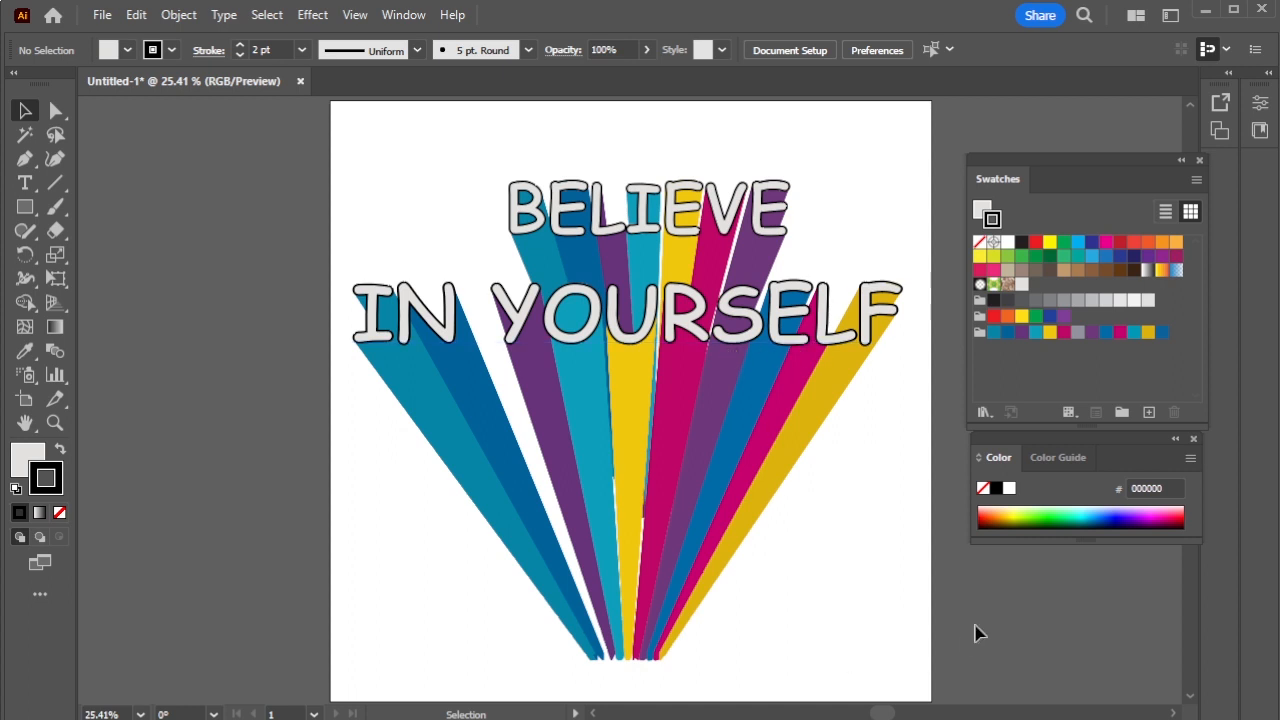